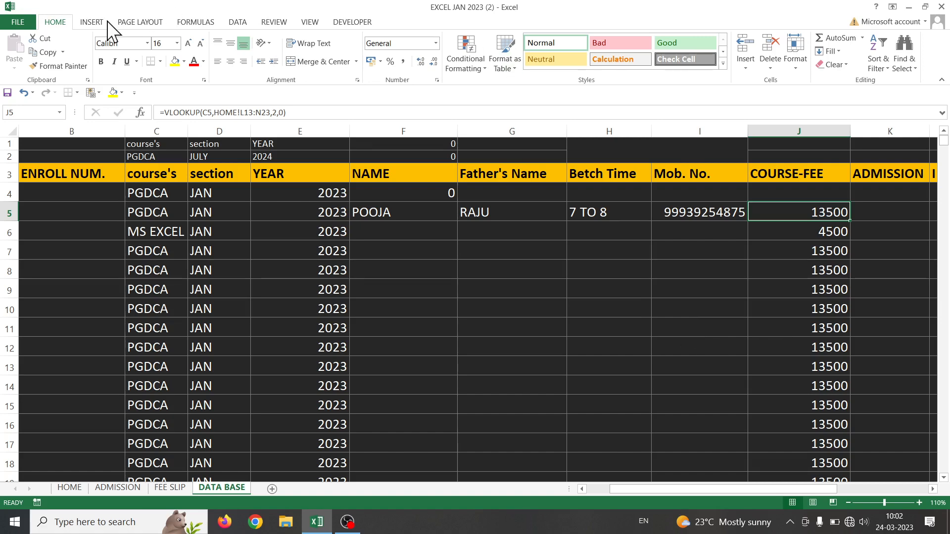
Open the FILE backstage Info page for the workbook EXCEL JAN 2023 (2)
{"action": "left_click", "coordinate": [17, 22]}
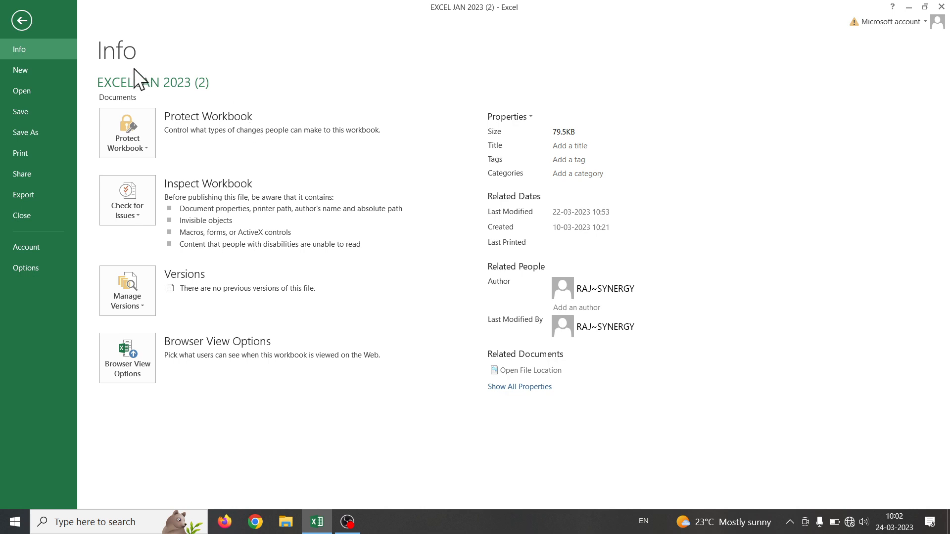
Leave backstage view and return to the DATA BASE worksheet
{"action": "left_click", "coordinate": [19, 21]}
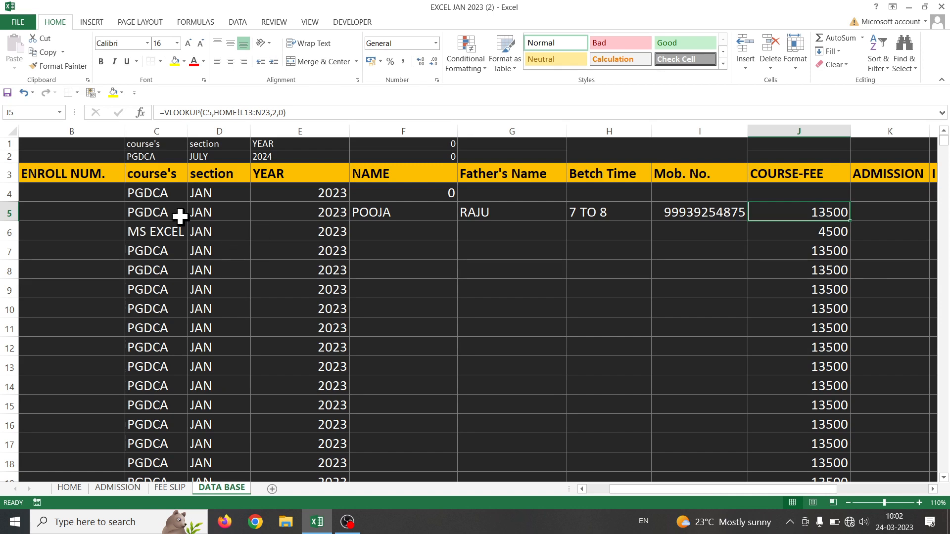
Fill J5's course-fee VLOOKUP formula down into J6
{"action": "left_click_drag", "start_coordinate": [696, 488], "coordinate": [589, 485]}
{"action": "left_click_drag", "start_coordinate": [30, 190], "coordinate": [328, 506]}
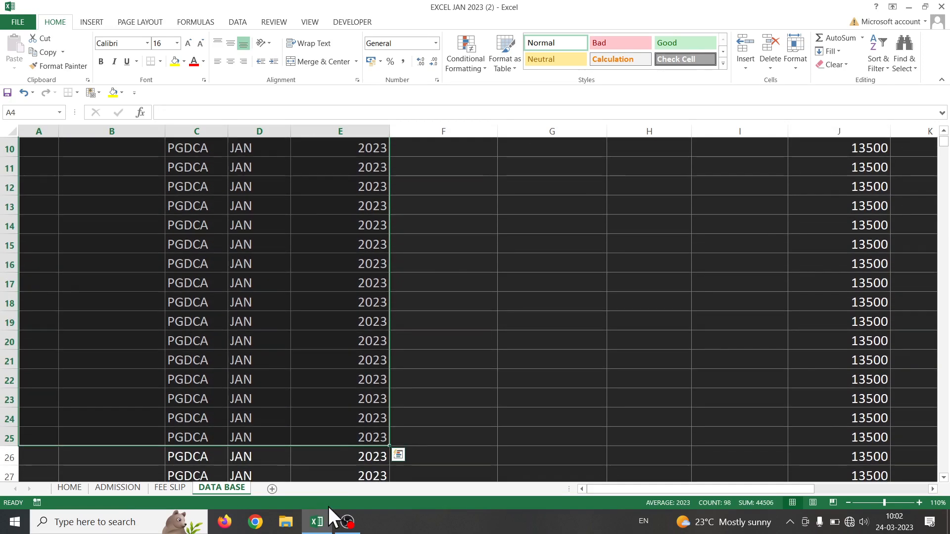
{"action": "scroll", "coordinate": [251, 305], "scroll_direction": "up", "scroll_amount": 3}
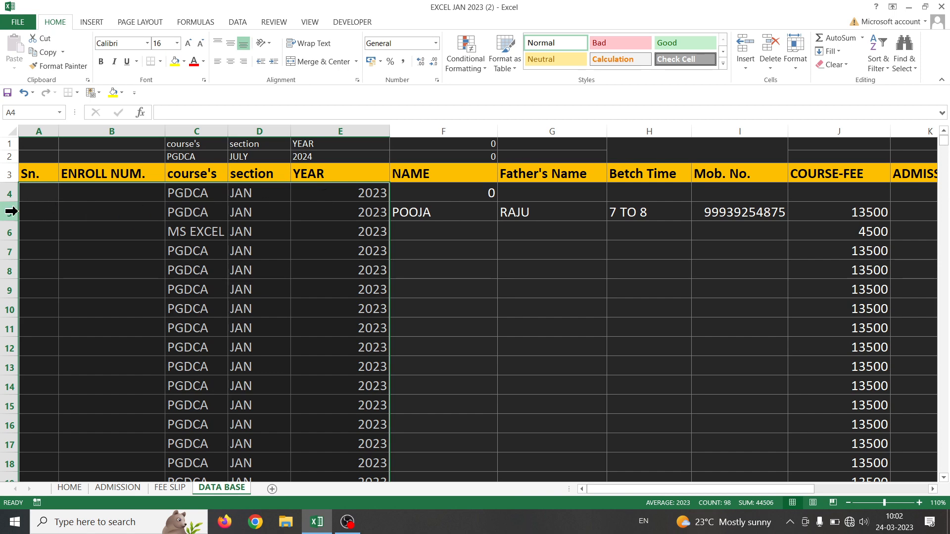
{"action": "left_click", "coordinate": [371, 232]}
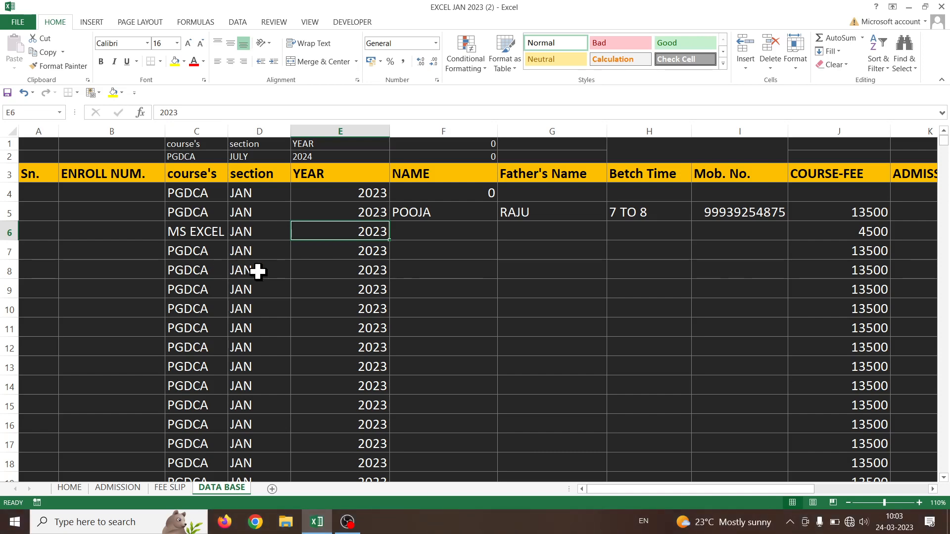
{"action": "scroll", "coordinate": [254, 269], "scroll_direction": "down", "scroll_amount": 16}
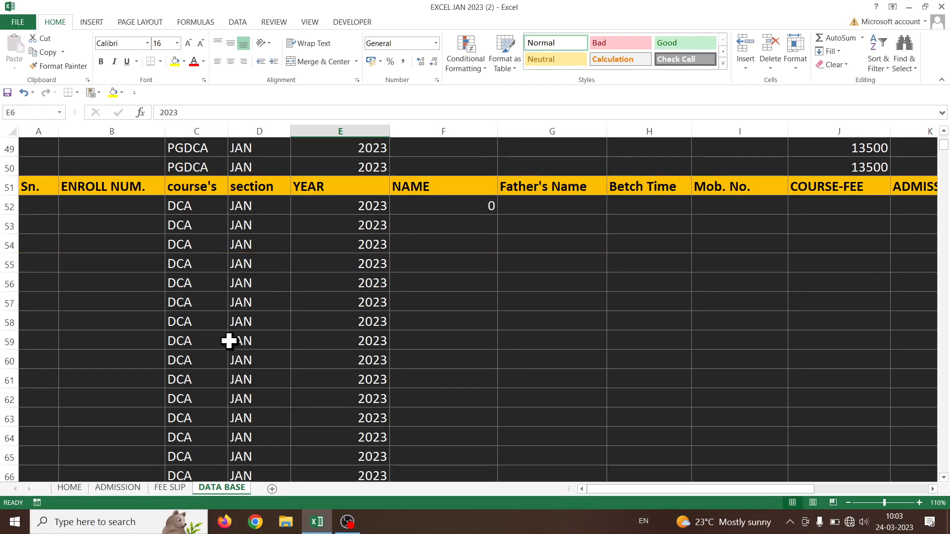
{"action": "scroll", "coordinate": [229, 341], "scroll_direction": "up", "scroll_amount": 16}
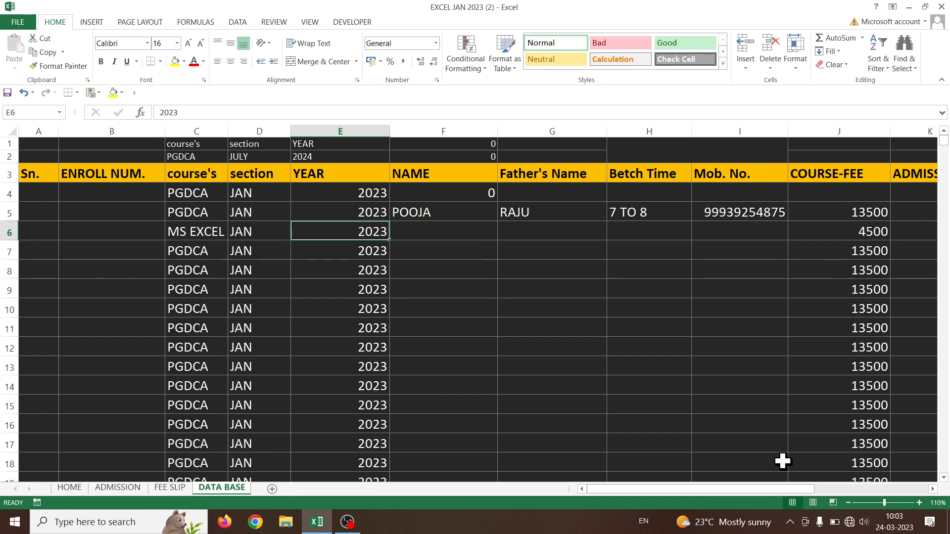
{"action": "left_click_drag", "start_coordinate": [735, 491], "coordinate": [824, 483]}
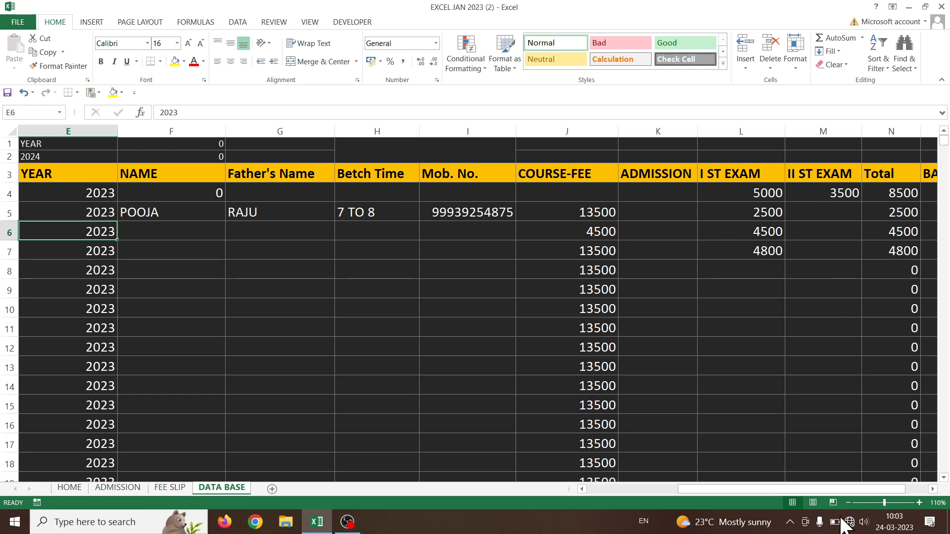
{"action": "left_click_drag", "start_coordinate": [832, 486], "coordinate": [866, 486]}
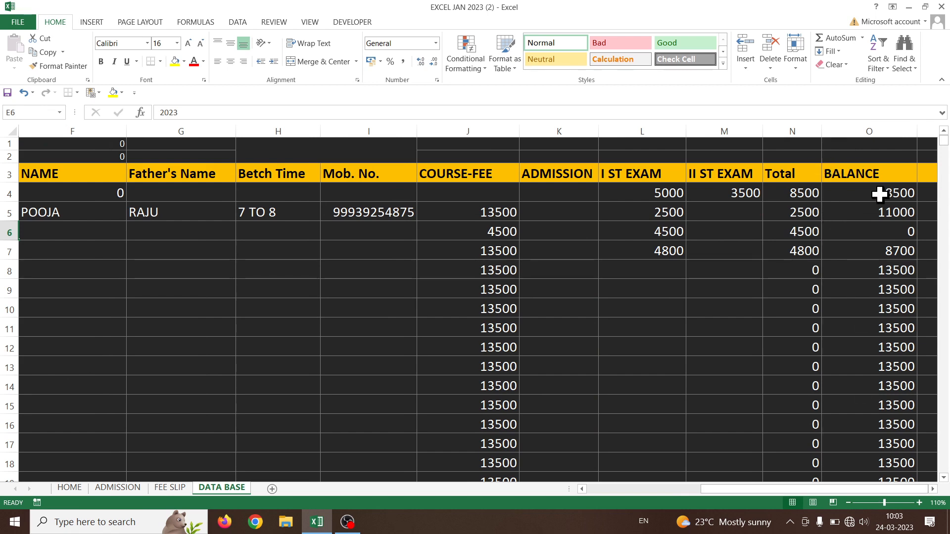
{"action": "left_click", "coordinate": [476, 211]}
{"action": "left_click_drag", "start_coordinate": [518, 221], "coordinate": [524, 248]}
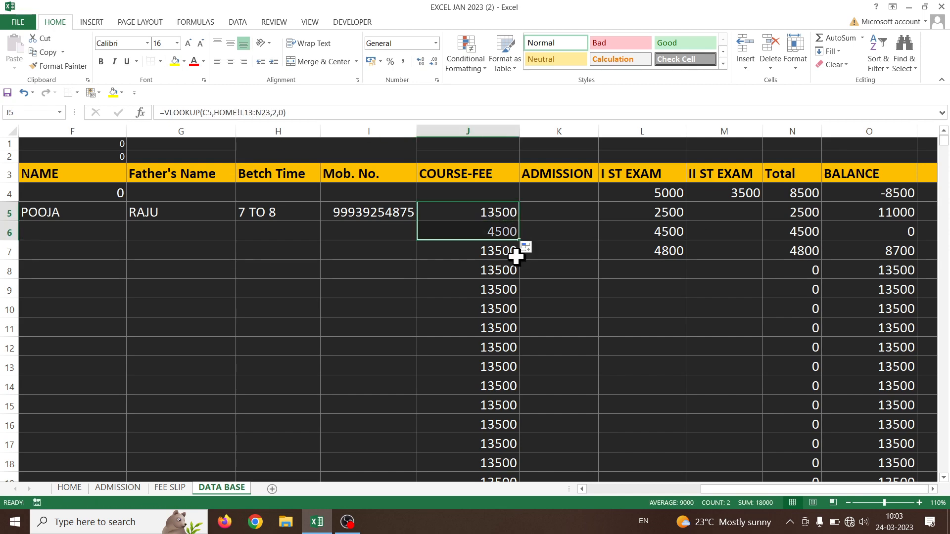
Copy the course PGDCA from C5 down into C6
{"action": "left_click_drag", "start_coordinate": [818, 489], "coordinate": [636, 489]}
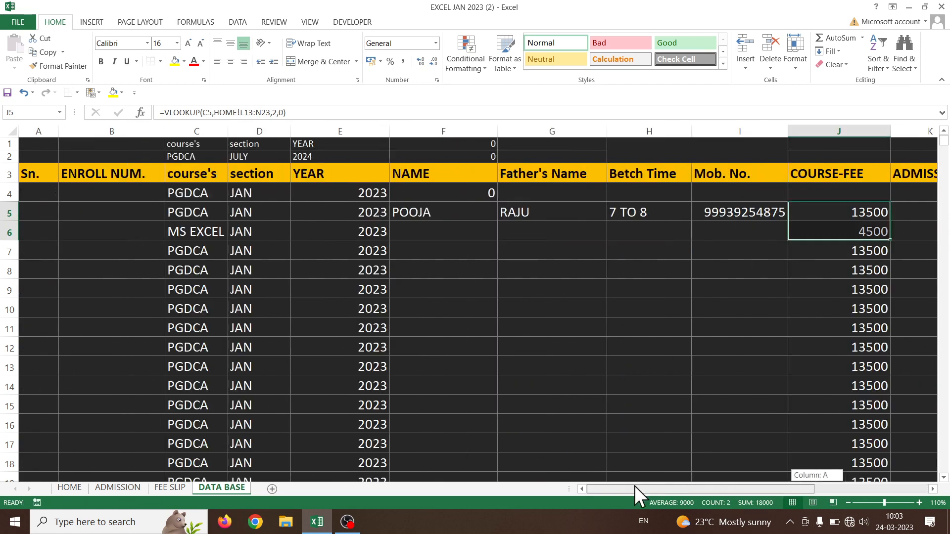
{"action": "left_click", "coordinate": [177, 214]}
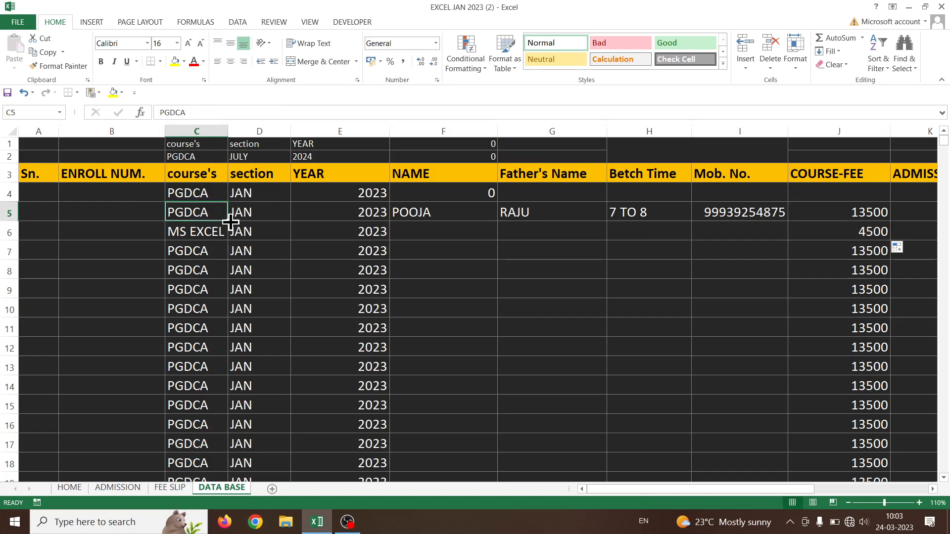
{"action": "left_click_drag", "start_coordinate": [228, 221], "coordinate": [228, 241]}
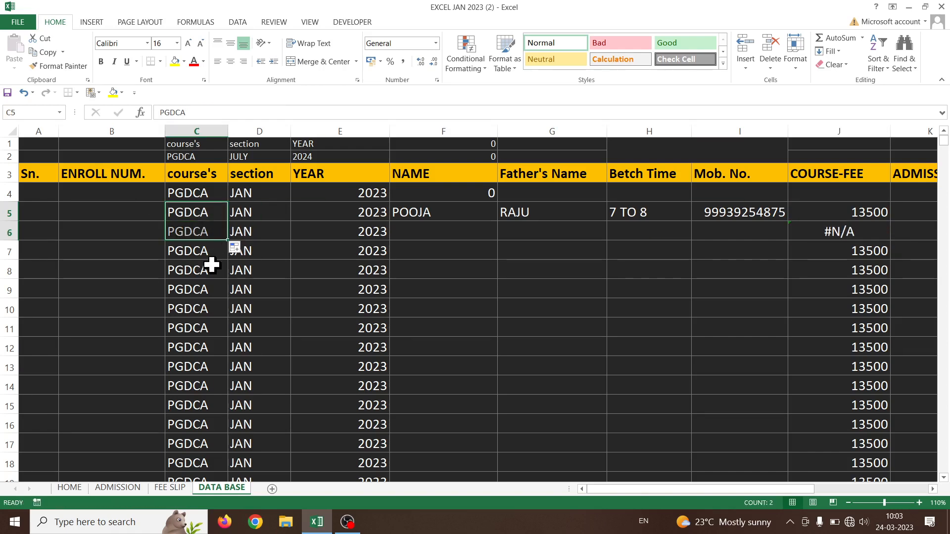
Protect the DATA BASE sheet with a confirmed password, then select F12 to test editing
{"action": "right_click", "coordinate": [212, 489]}
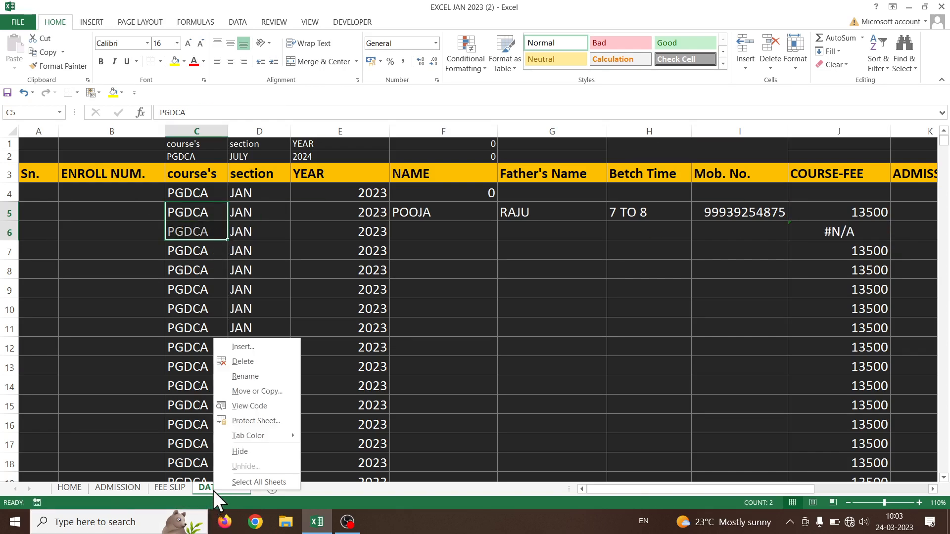
{"action": "left_click", "coordinate": [259, 420]}
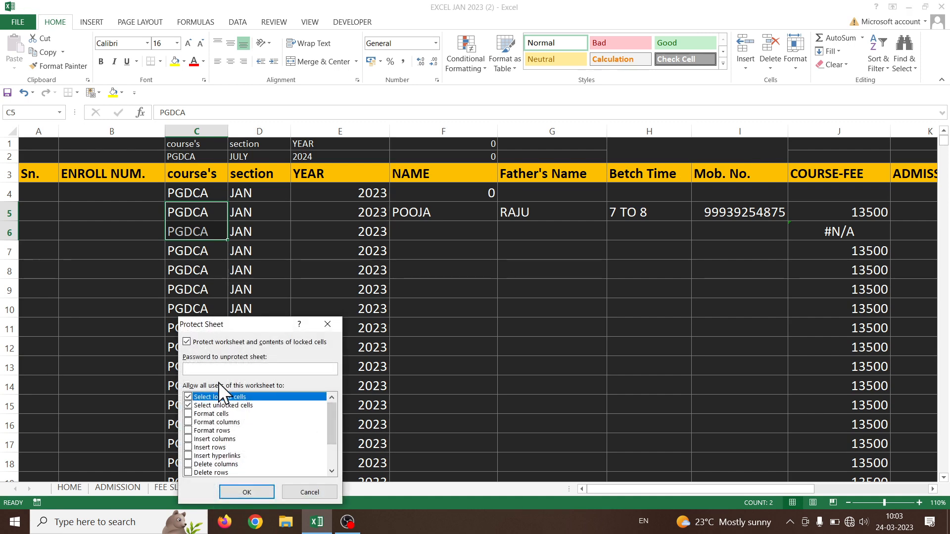
{"action": "type", "text": "123"}
{"action": "left_click", "coordinate": [248, 494]}
{"action": "type", "text": "123"}
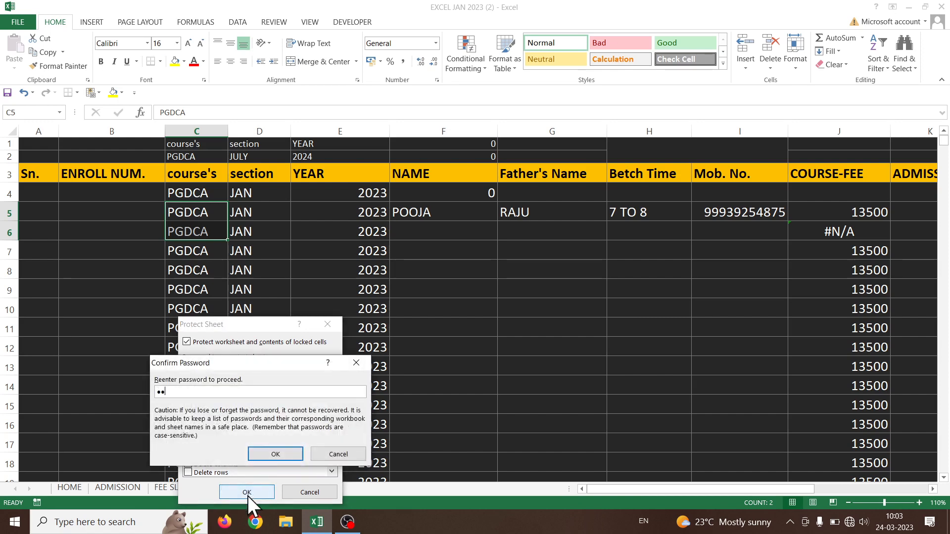
{"action": "left_click", "coordinate": [292, 457]}
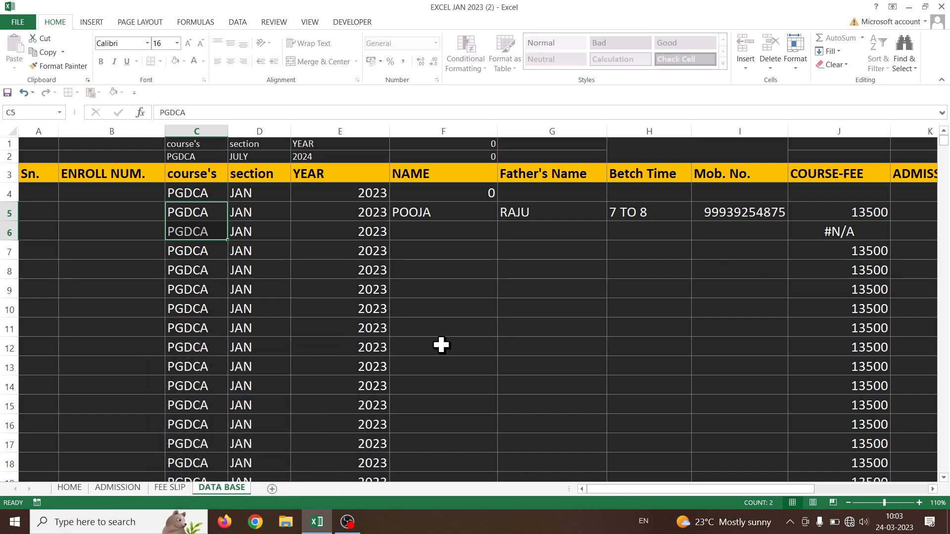
{"action": "left_click", "coordinate": [442, 344]}
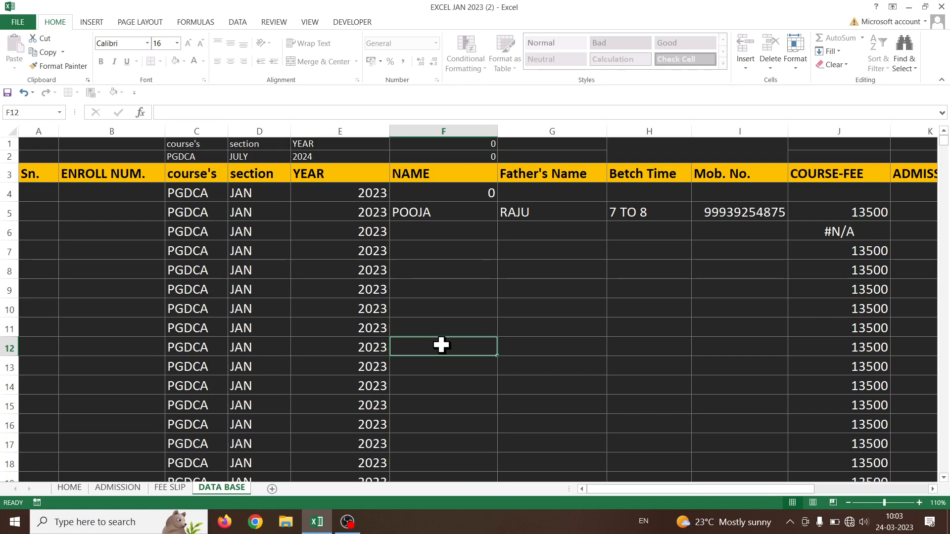
{"action": "left_click", "coordinate": [479, 310]}
{"action": "double_click", "coordinate": [478, 311]}
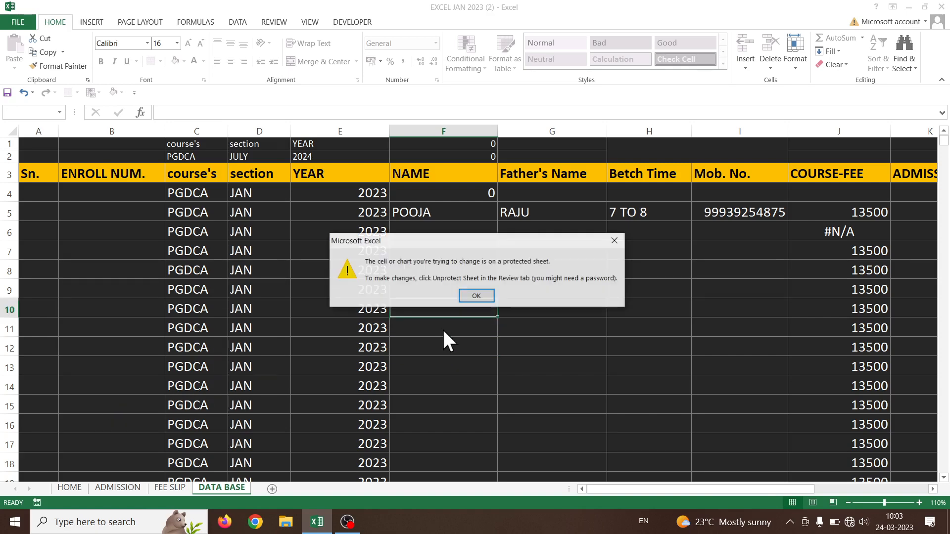
{"action": "left_click", "coordinate": [476, 295]}
{"action": "left_click", "coordinate": [307, 326]}
{"action": "double_click", "coordinate": [304, 323]}
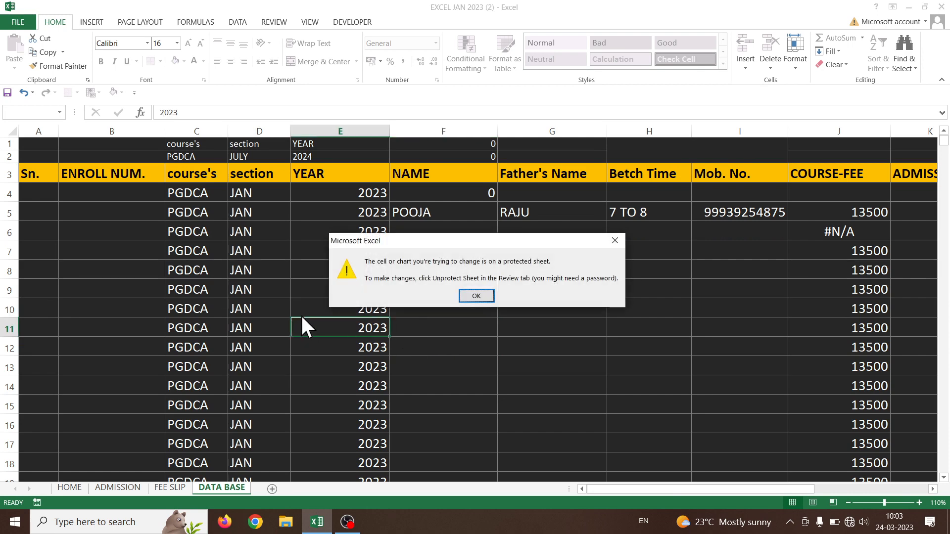
{"action": "left_click", "coordinate": [475, 296]}
{"action": "double_click", "coordinate": [346, 327]}
{"action": "left_click", "coordinate": [477, 295]}
{"action": "left_click", "coordinate": [248, 270]}
{"action": "double_click", "coordinate": [241, 271]}
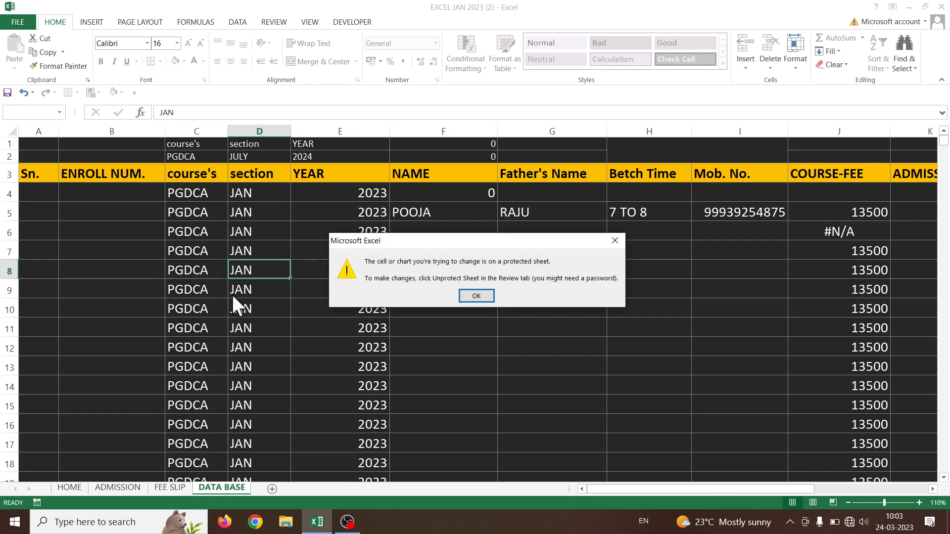
{"action": "left_click", "coordinate": [477, 296]}
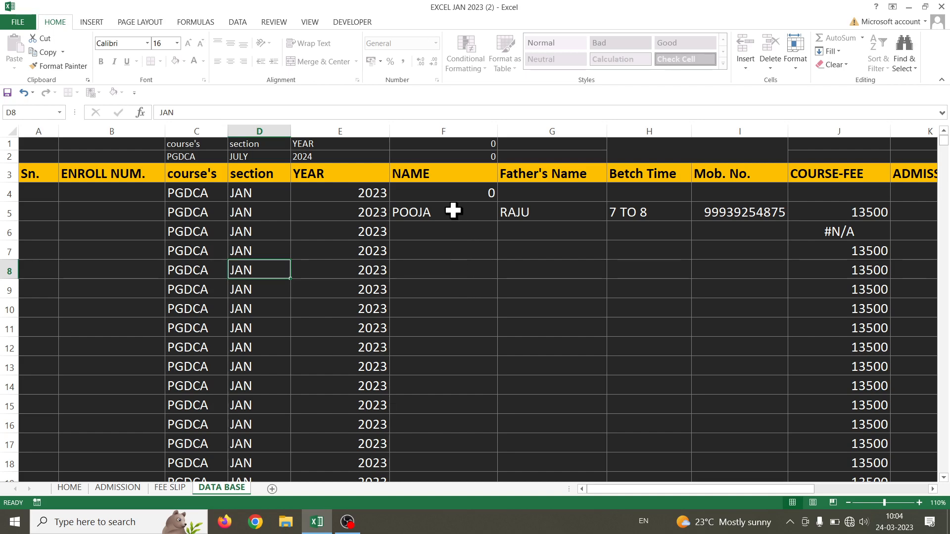
{"action": "left_click_drag", "start_coordinate": [454, 211], "coordinate": [763, 418]}
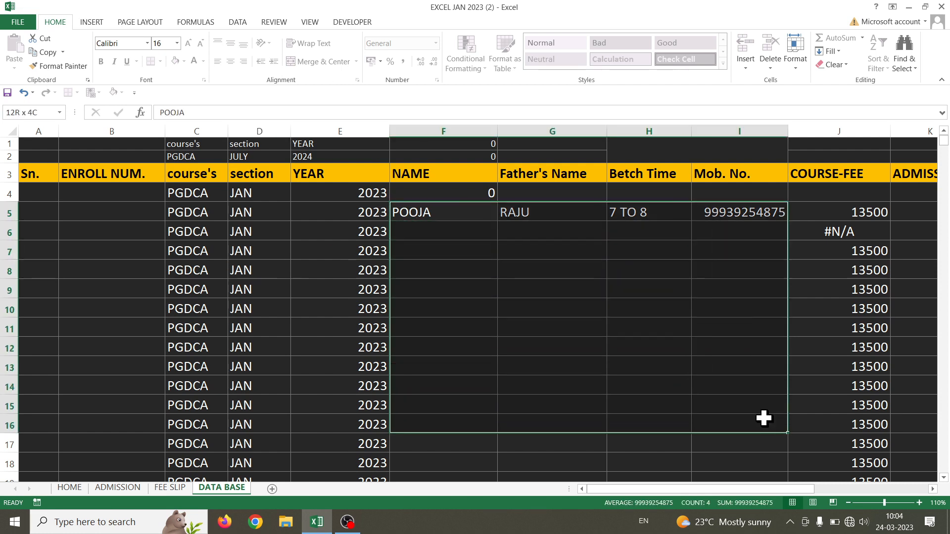
{"action": "left_click", "coordinate": [483, 229]}
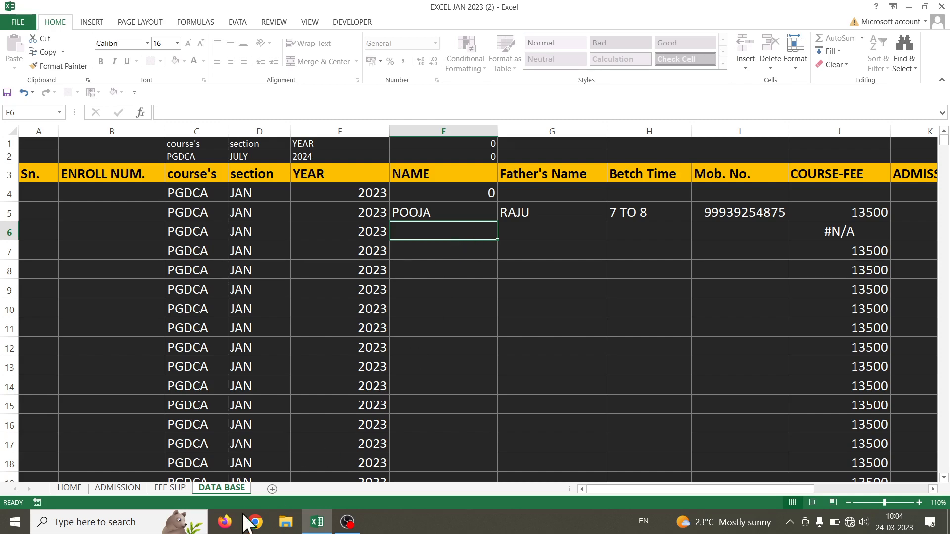
Unprotect the DATA BASE sheet by entering its password, then select G11
{"action": "right_click", "coordinate": [217, 486]}
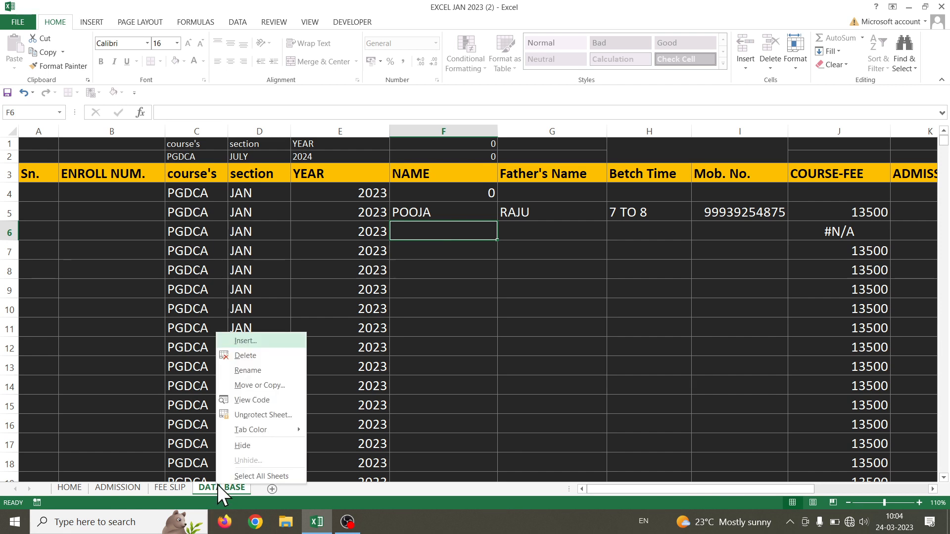
{"action": "left_click", "coordinate": [253, 414]}
{"action": "type", "text": "123"}
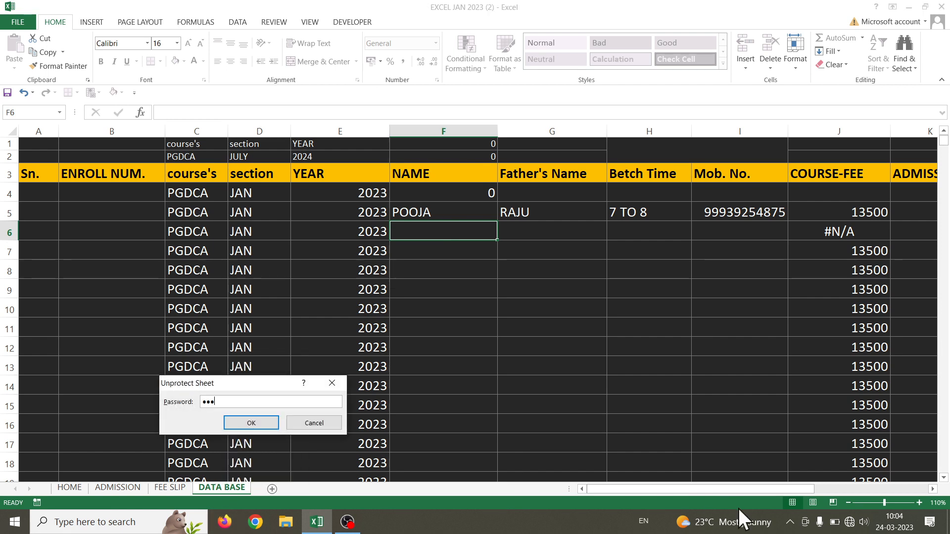
{"action": "key", "text": "Return"}
{"action": "left_click", "coordinate": [539, 337]}
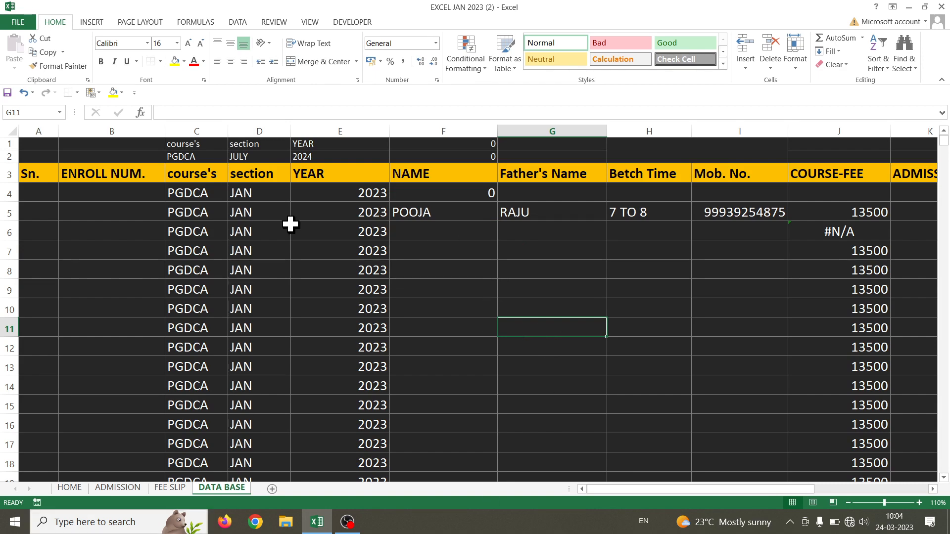
Browse the ENROLL NUM. column cells and select the first student's cell B5
{"action": "left_click", "coordinate": [113, 269]}
{"action": "left_click", "coordinate": [120, 193]}
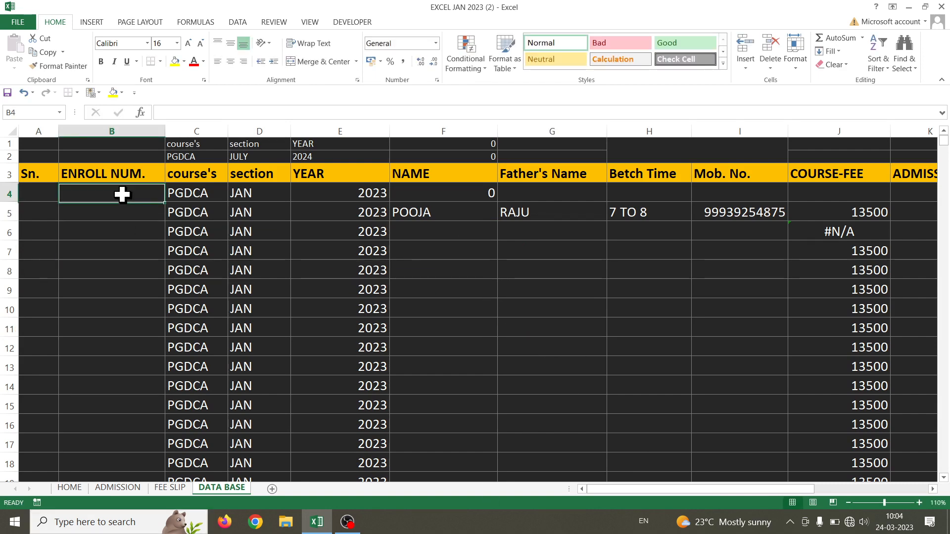
{"action": "left_click", "coordinate": [121, 271]}
{"action": "scroll", "coordinate": [121, 292], "scroll_direction": "down", "scroll_amount": 8}
{"action": "scroll", "coordinate": [120, 291], "scroll_direction": "down", "scroll_amount": 14}
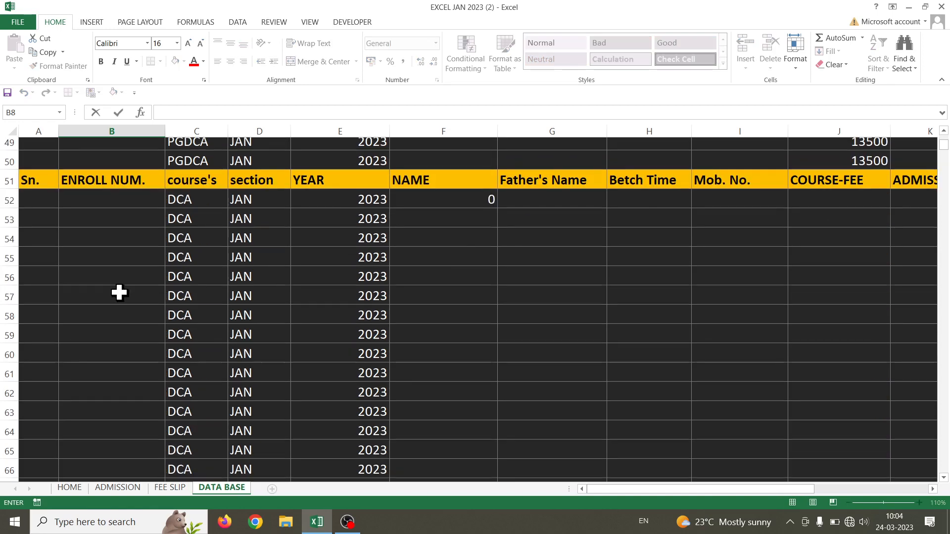
{"action": "scroll", "coordinate": [120, 291], "scroll_direction": "up", "scroll_amount": 7}
{"action": "left_click", "coordinate": [120, 295]}
{"action": "double_click", "coordinate": [119, 288]}
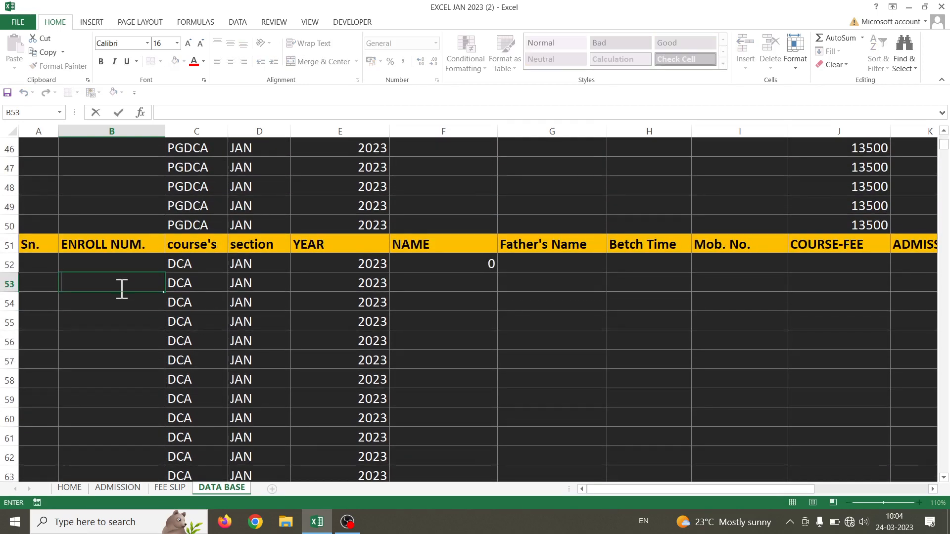
{"action": "scroll", "coordinate": [119, 298], "scroll_direction": "down", "scroll_amount": 2}
{"action": "scroll", "coordinate": [119, 300], "scroll_direction": "up", "scroll_amount": 17}
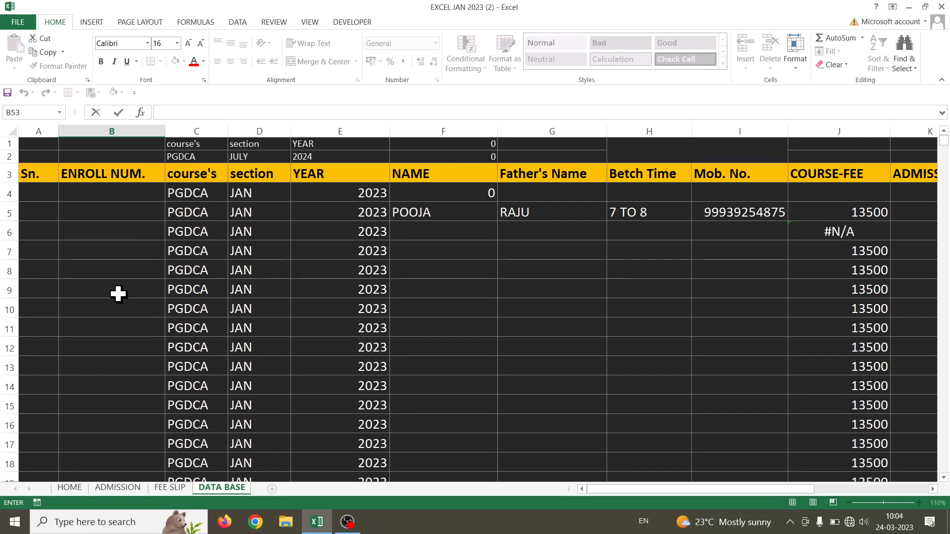
{"action": "left_click", "coordinate": [109, 206]}
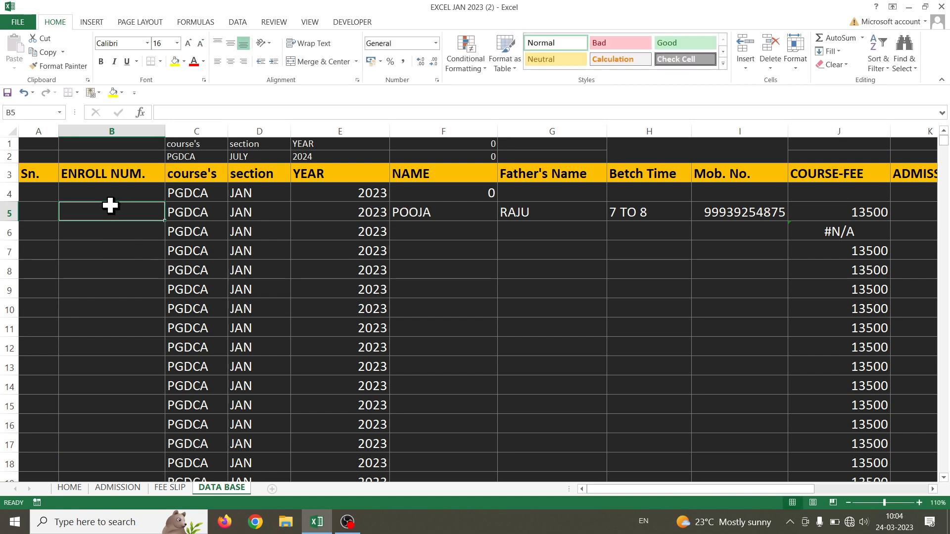
Begin B5's formula =IF(F5="","",LEFT(C5, to take the course initial when a name exists
{"action": "type", "text": "=I"}
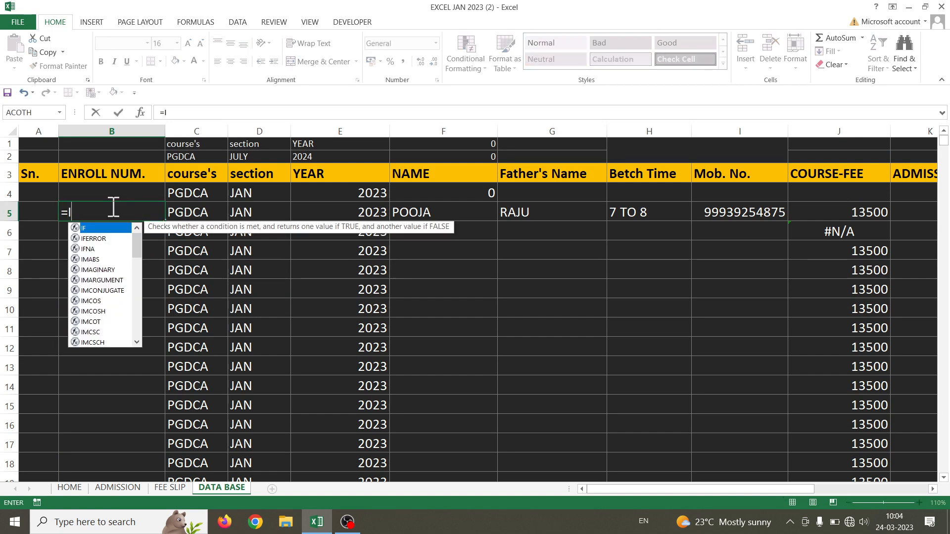
{"action": "type", "text": "F("}
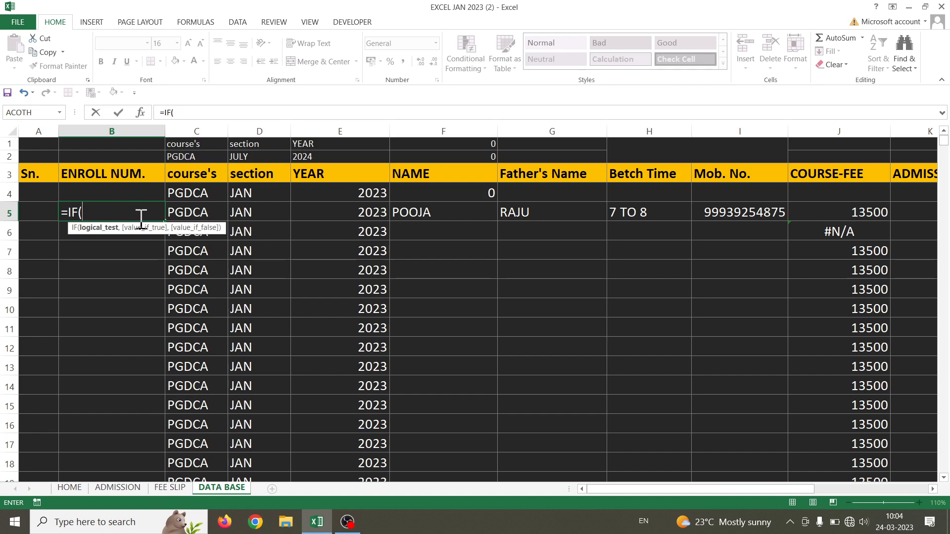
{"action": "left_click", "coordinate": [477, 212]}
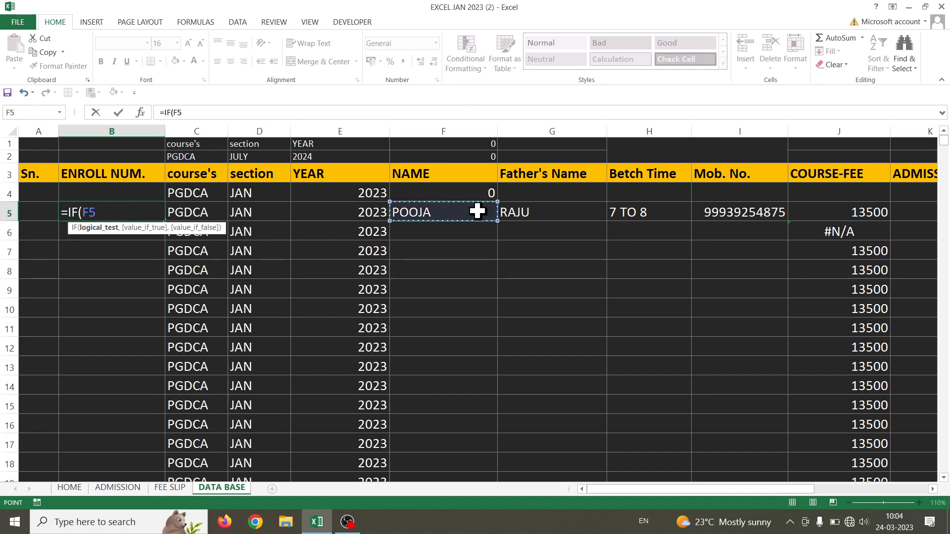
{"action": "type", "text": "="}
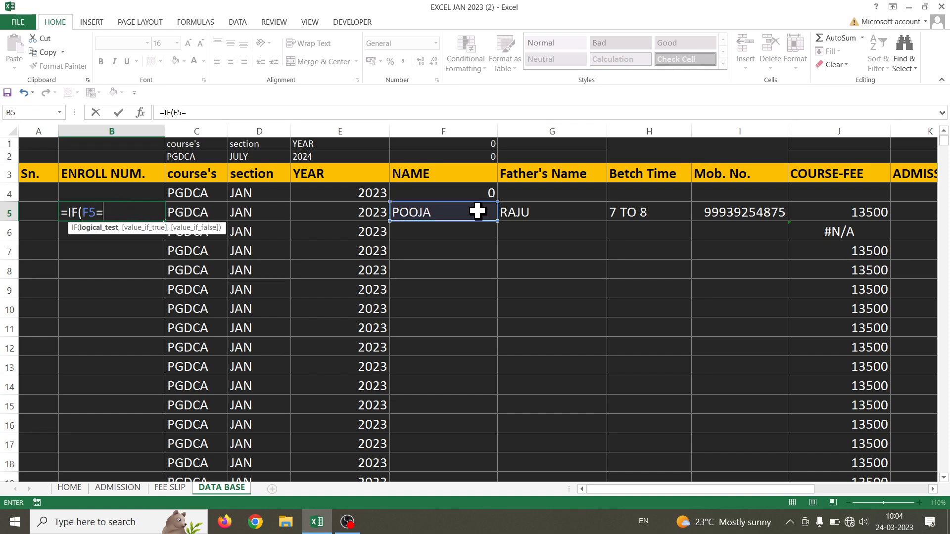
{"action": "type", "text": "\"\","}
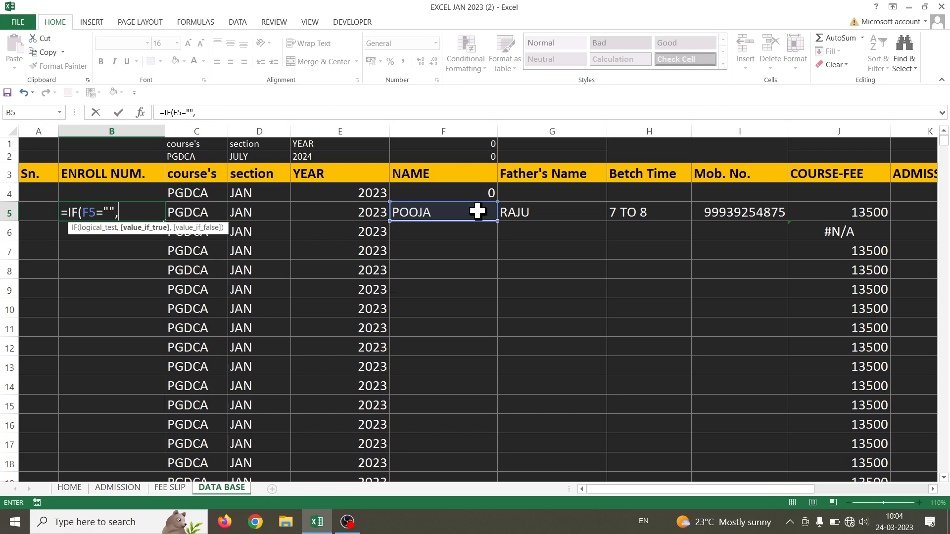
{"action": "type", "text": "\"\","}
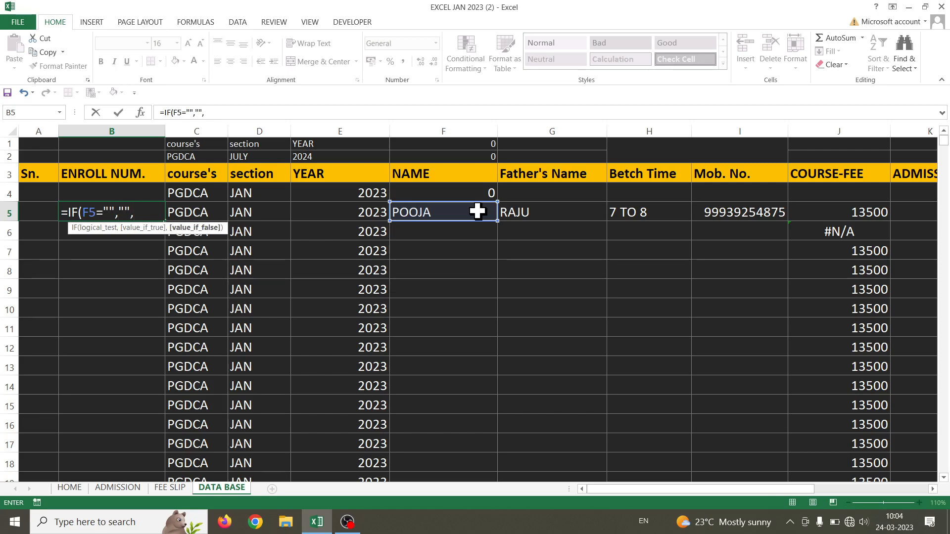
{"action": "type", "text": "LE"}
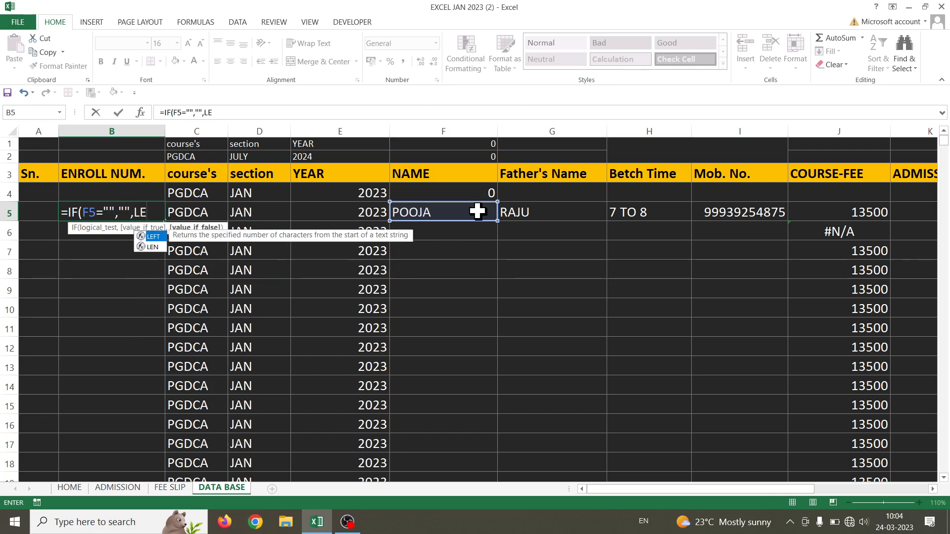
{"action": "key", "text": "Tab"}
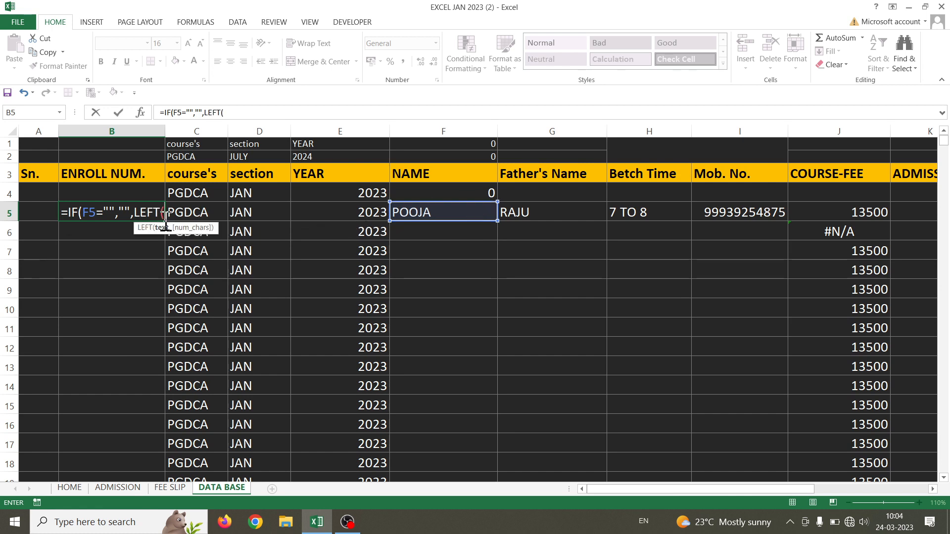
{"action": "left_click", "coordinate": [206, 215]}
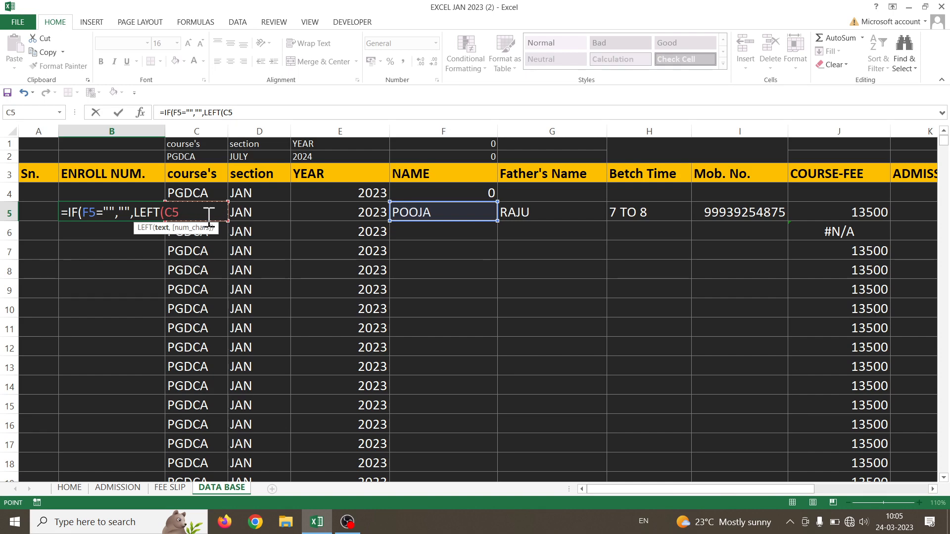
{"action": "type", "text": "1"}
{"action": "key", "text": "BackSpace"}
{"action": "type", "text": ",1)&"}
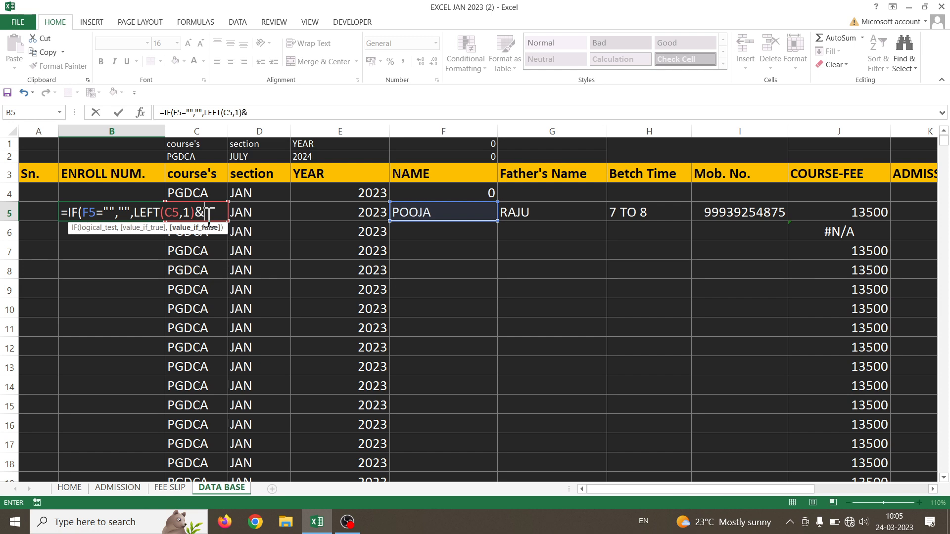
Complete it with RIGHT(E5,2)&LEFT(D5,2)&A5 and commit the enroll-number formula
{"action": "type", "text": "R"}
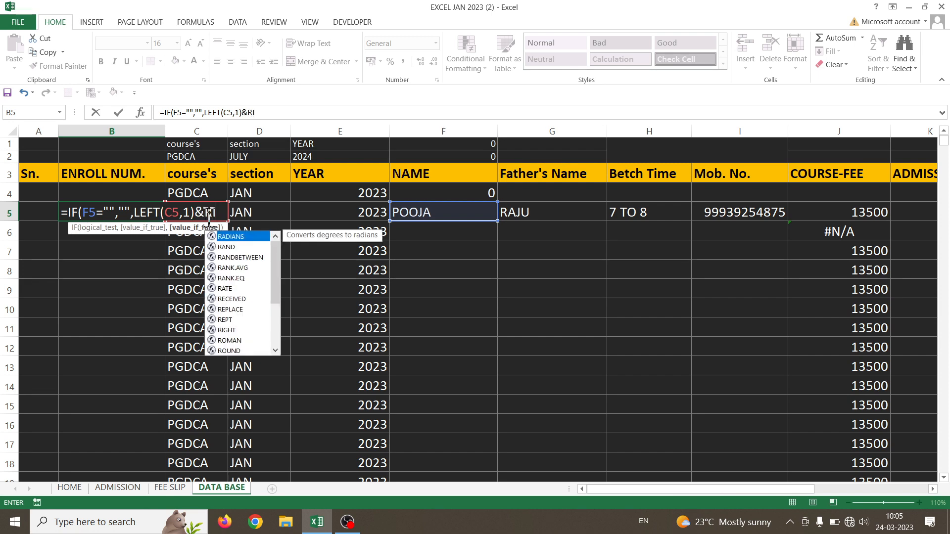
{"action": "type", "text": "I"}
{"action": "key", "text": "Tab"}
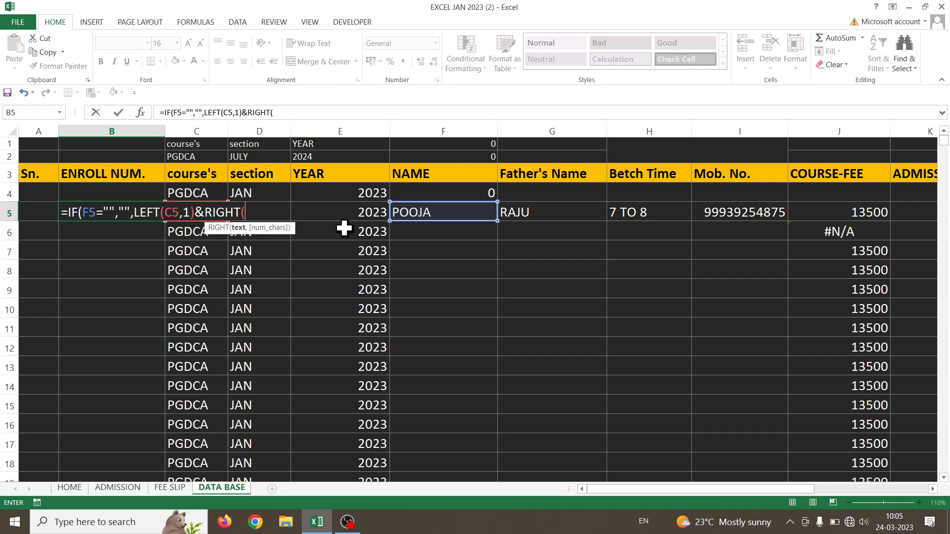
{"action": "left_click", "coordinate": [357, 212]}
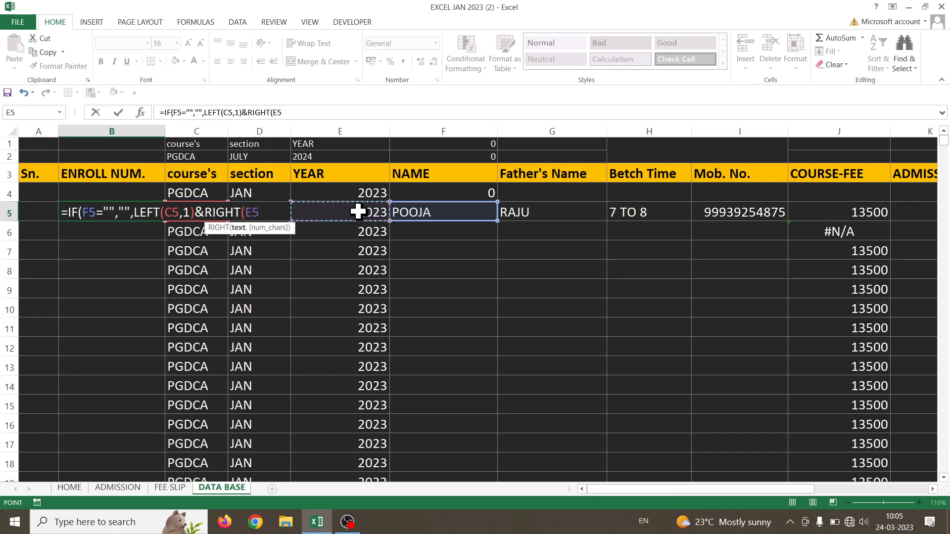
{"action": "type", "text": ",2"}
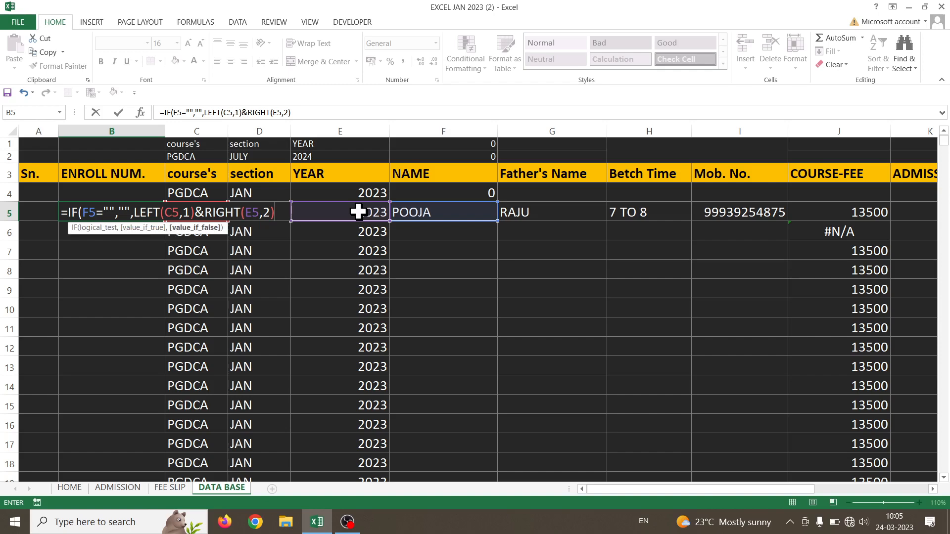
{"action": "type", "text": "LE"}
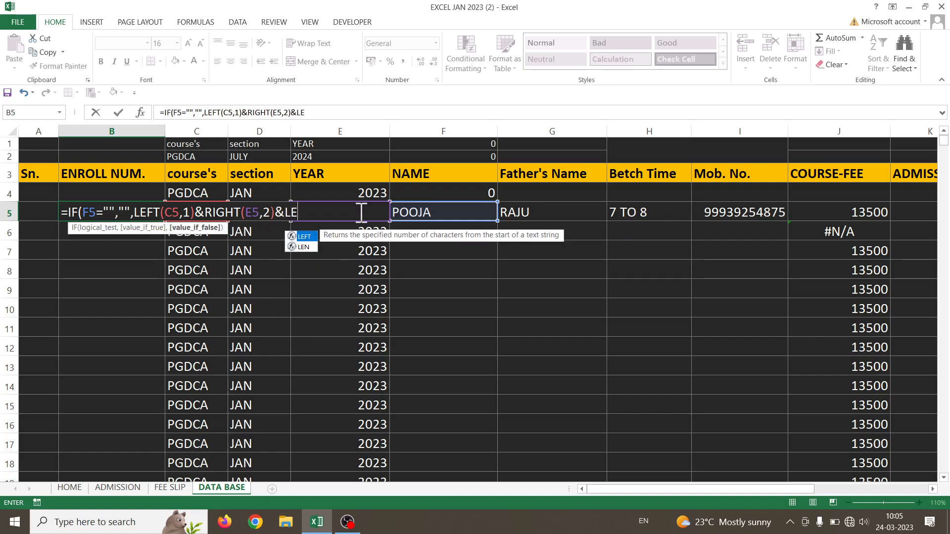
{"action": "key", "text": "Tab"}
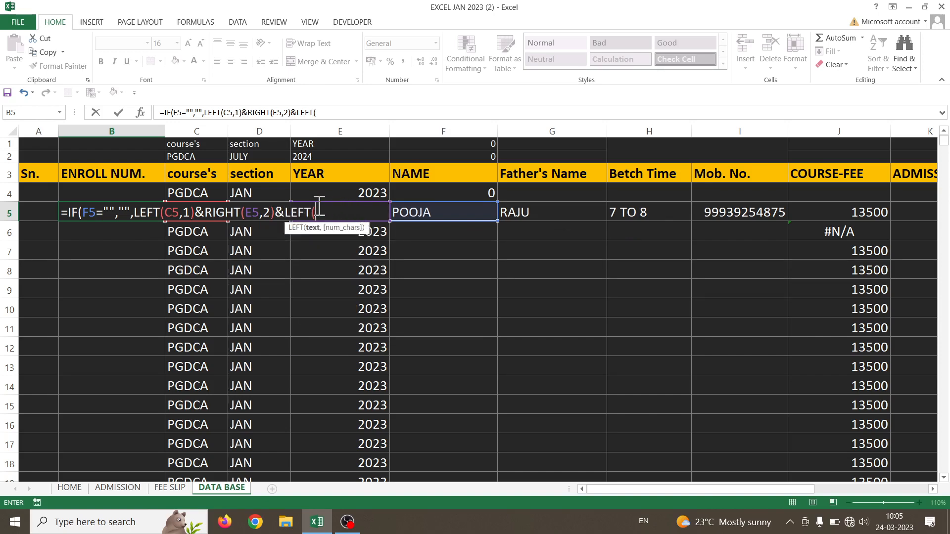
{"action": "left_click", "coordinate": [267, 194]}
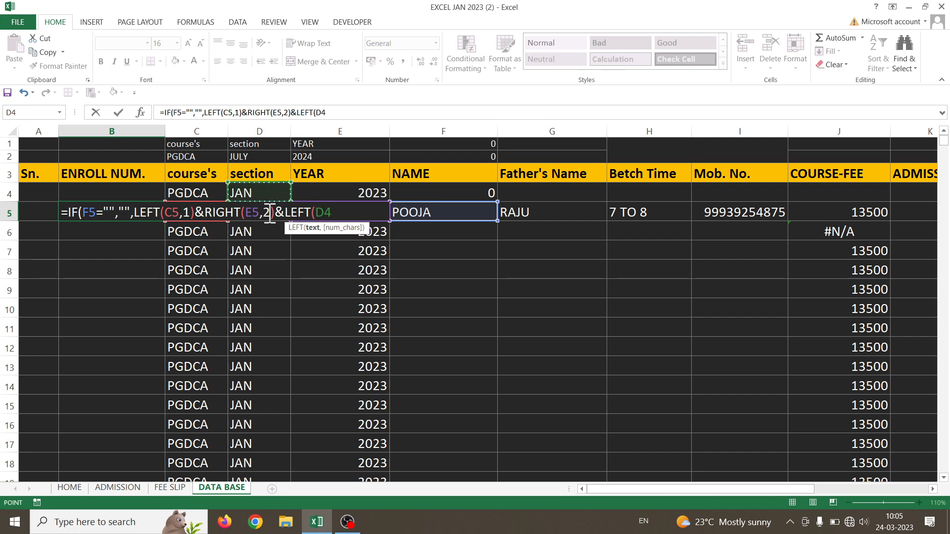
{"action": "key", "text": "Down"}
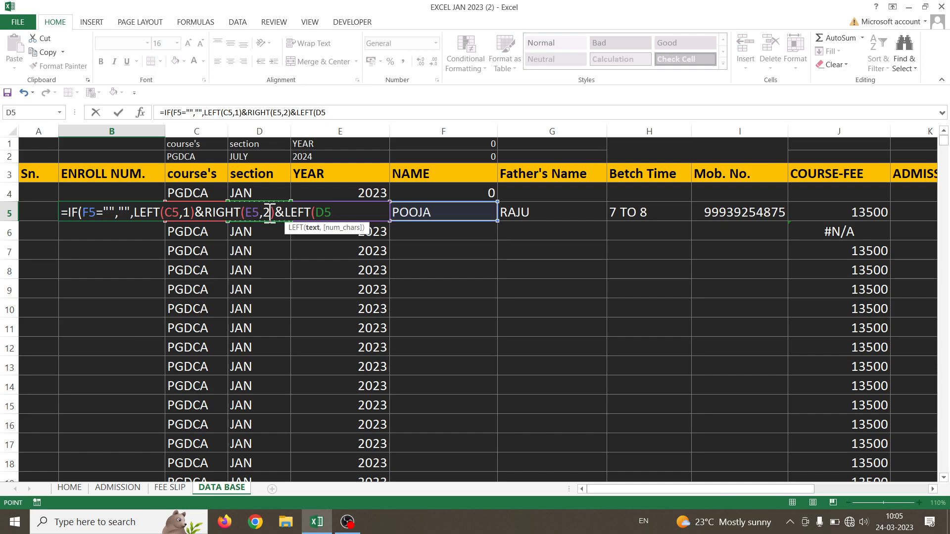
{"action": "type", "text": ",2"}
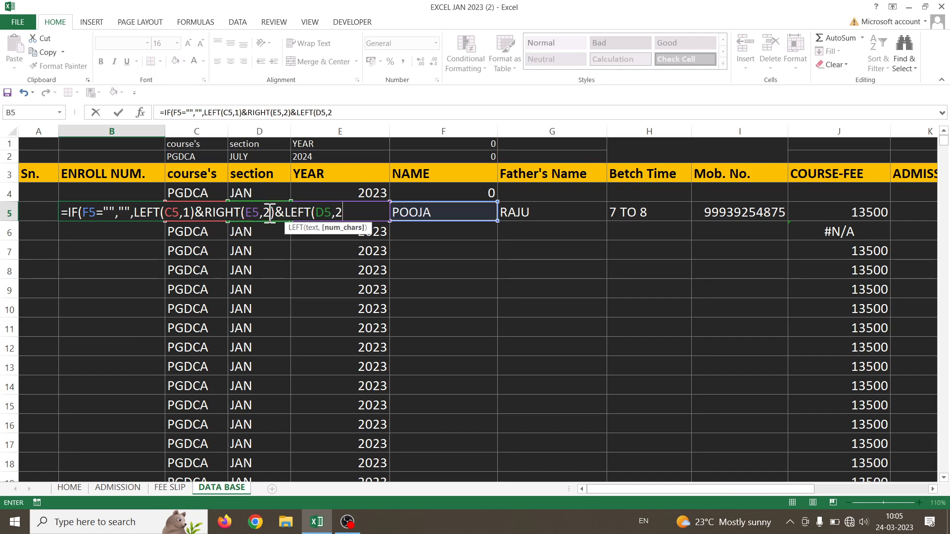
{"action": "type", "text": ")&"}
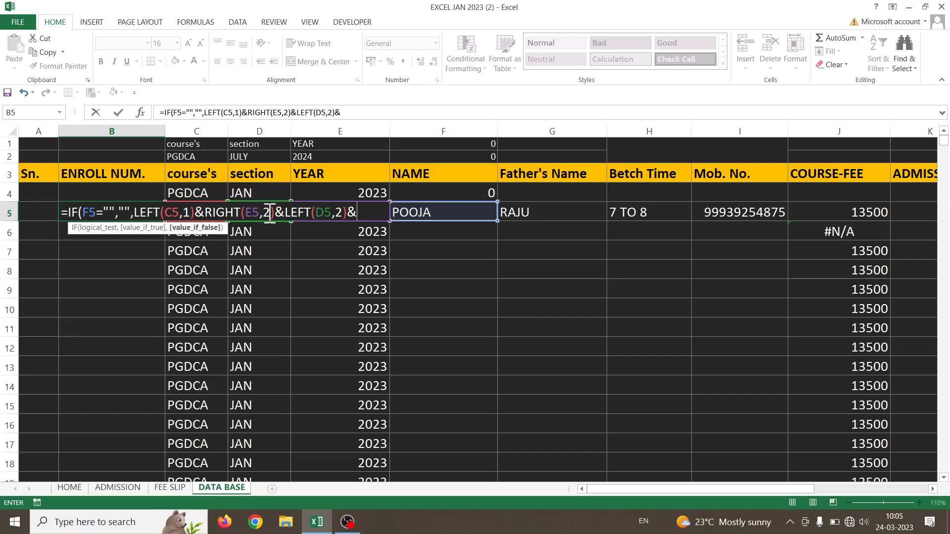
{"action": "left_click", "coordinate": [53, 213]}
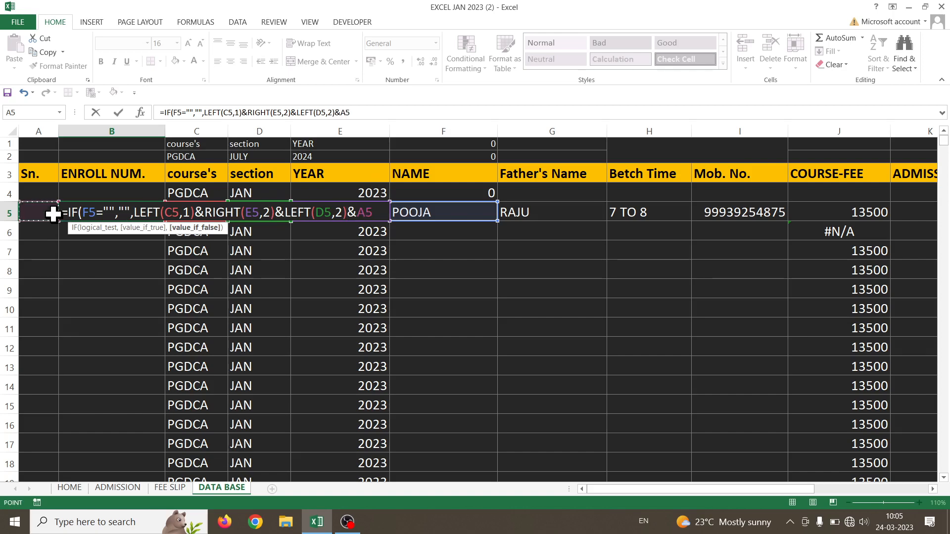
{"action": "key", "text": "Return"}
{"action": "key", "text": "Return"}
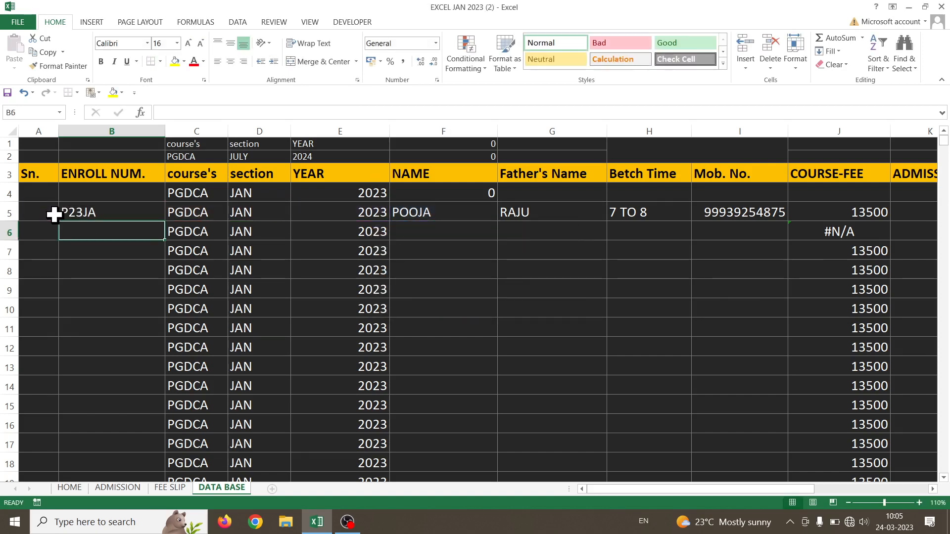
Enter =IF(F4="","",ROW()-3) in A4 so it shows serial number 1
{"action": "left_click", "coordinate": [52, 214]}
{"action": "left_click", "coordinate": [51, 194]}
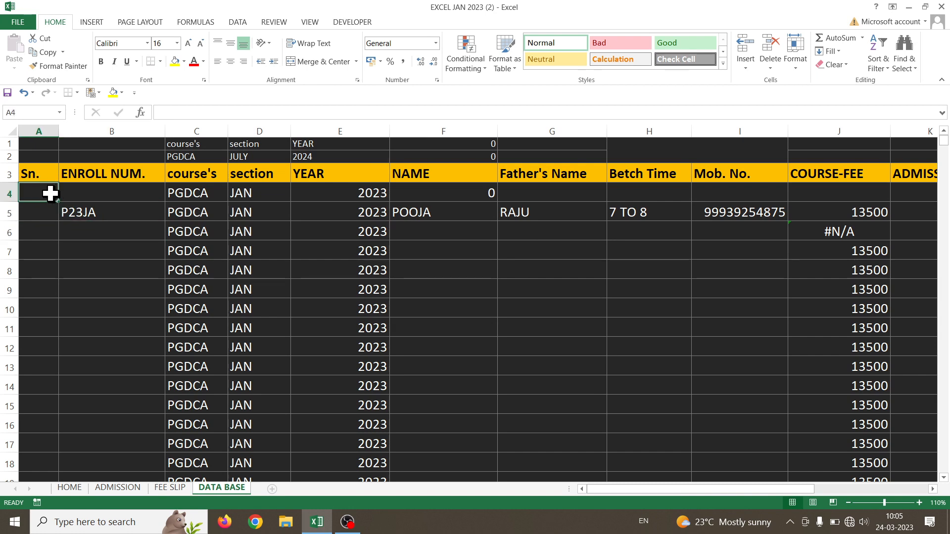
{"action": "type", "text": "="}
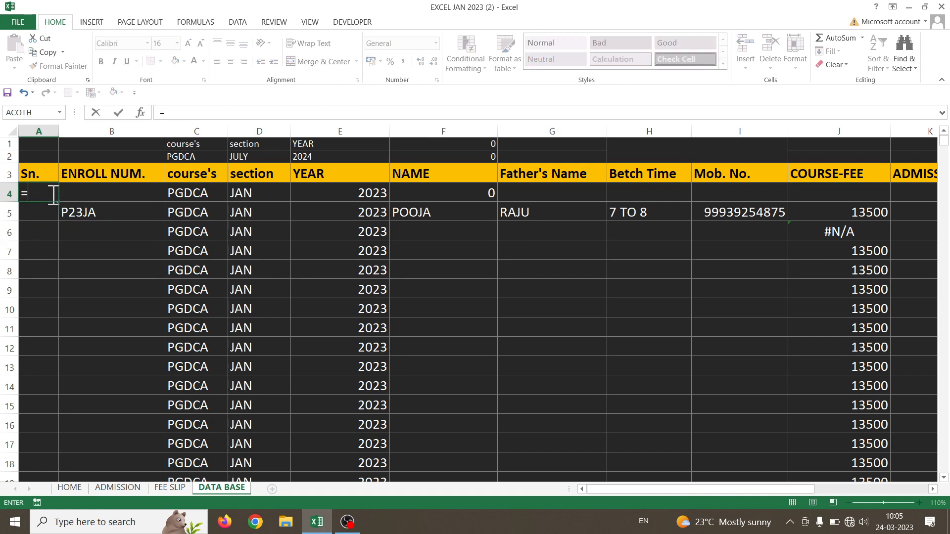
{"action": "type", "text": "IF"}
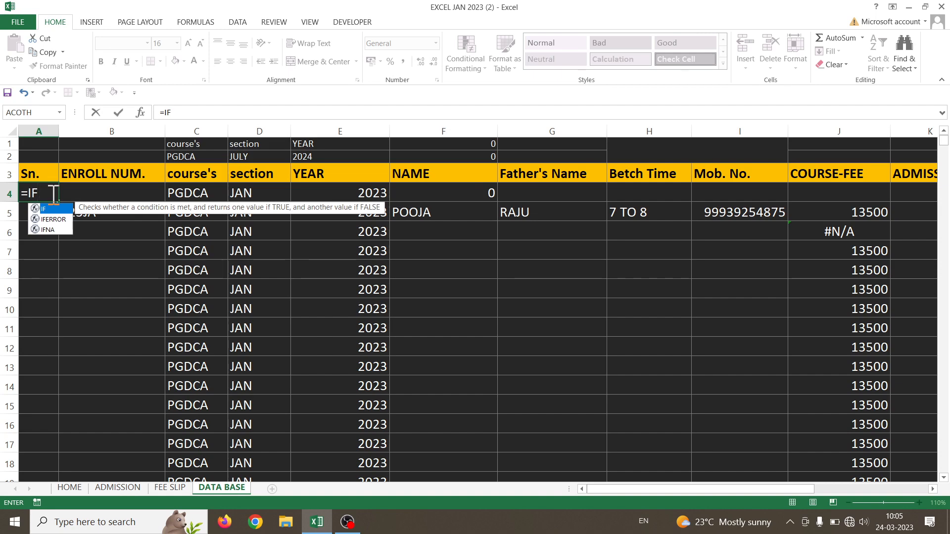
{"action": "type", "text": "("}
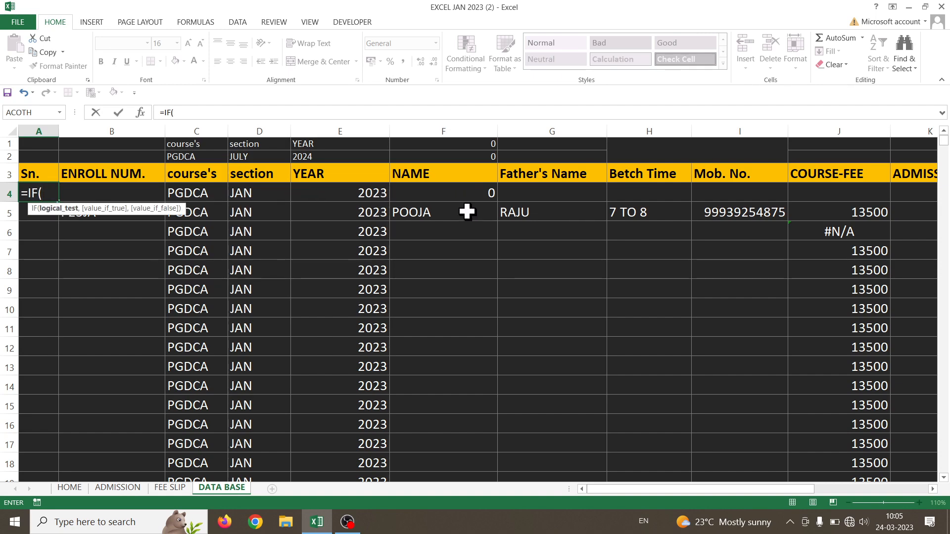
{"action": "left_click", "coordinate": [454, 193]}
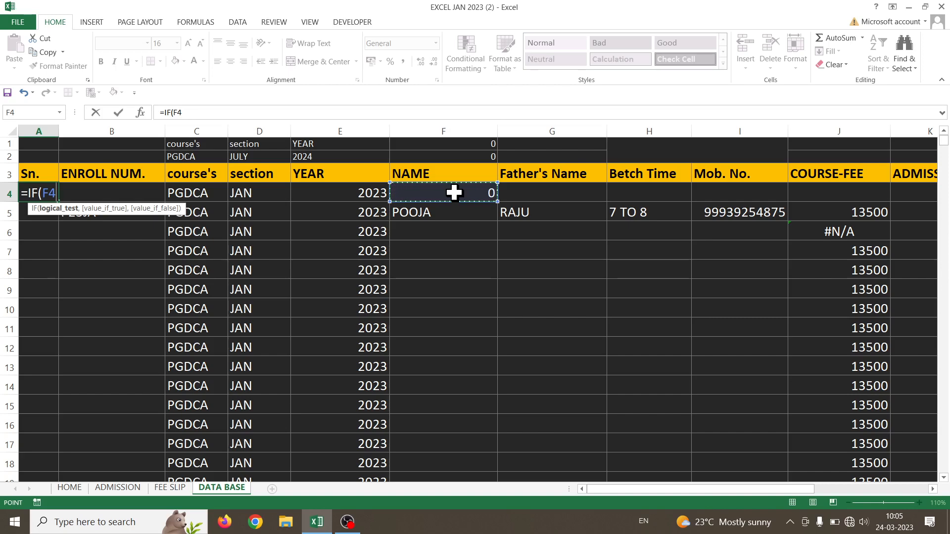
{"action": "type", "text": "=\"\","}
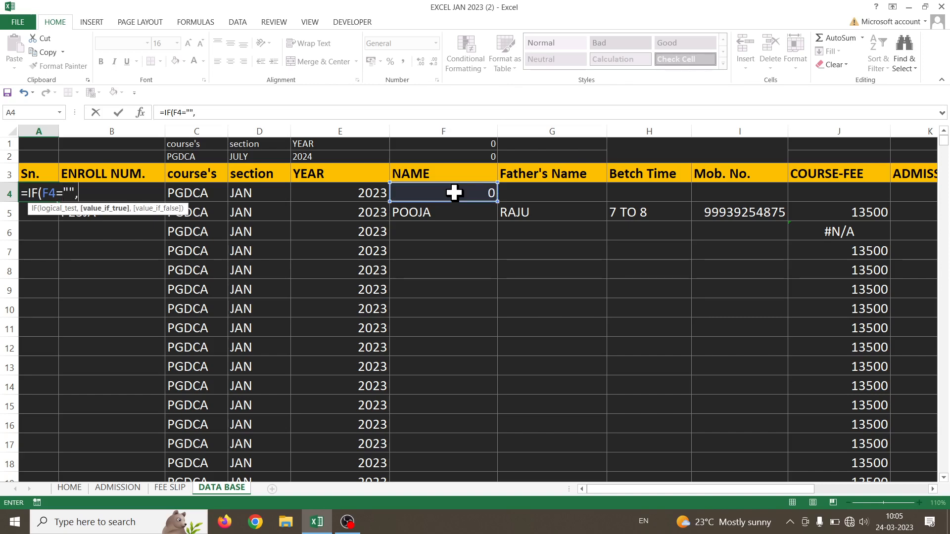
{"action": "type", "text": "\"\","}
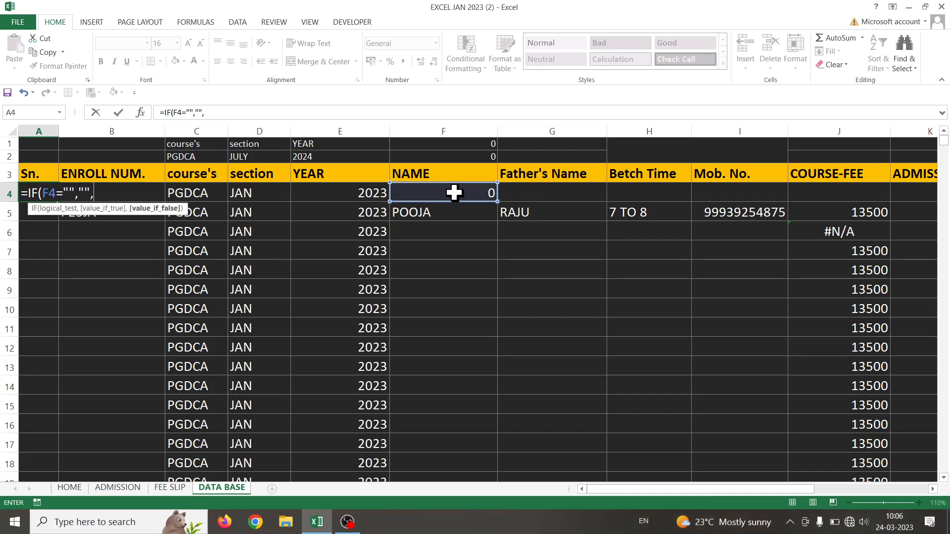
{"action": "type", "text": "ROW"}
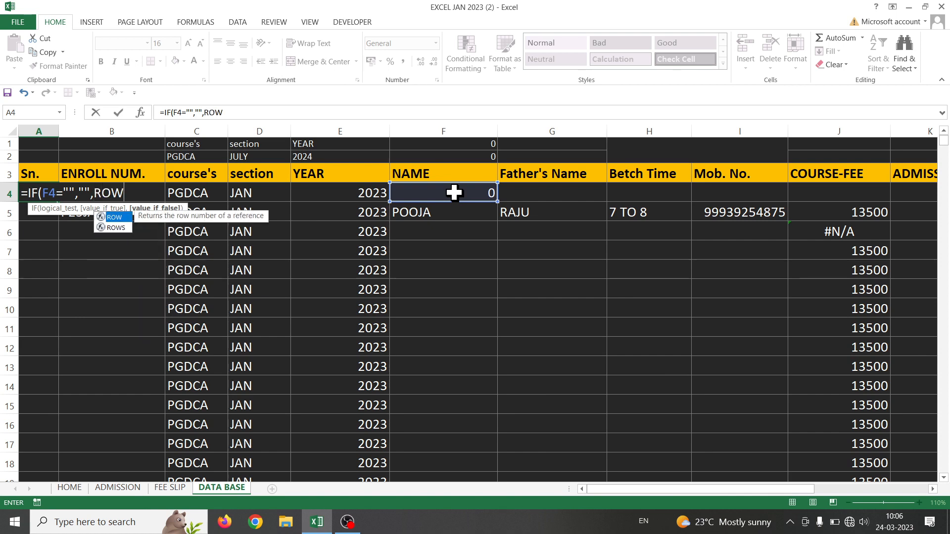
{"action": "type", "text": "*()"}
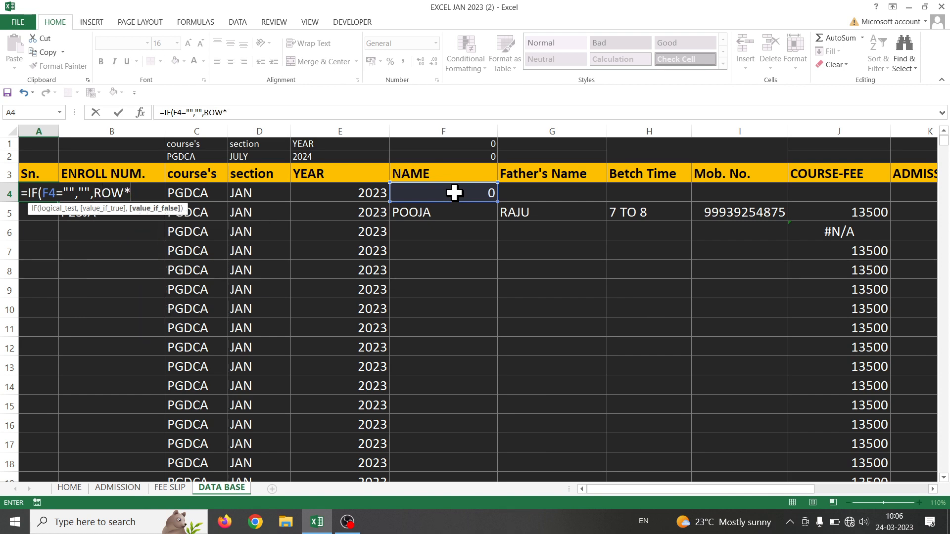
{"action": "key", "text": "BackSpace"}
{"action": "type", "text": "()-3"}
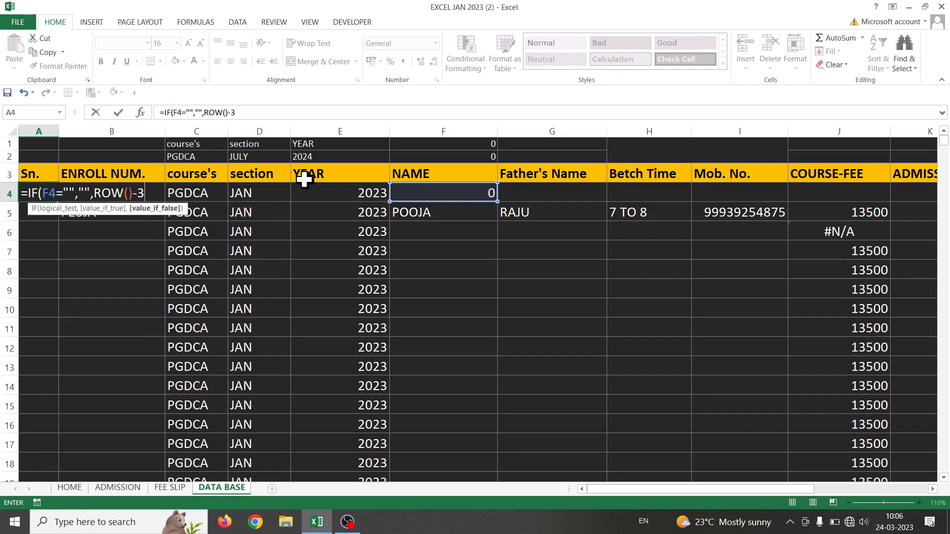
{"action": "key", "text": "Return"}
{"action": "key", "text": "Return"}
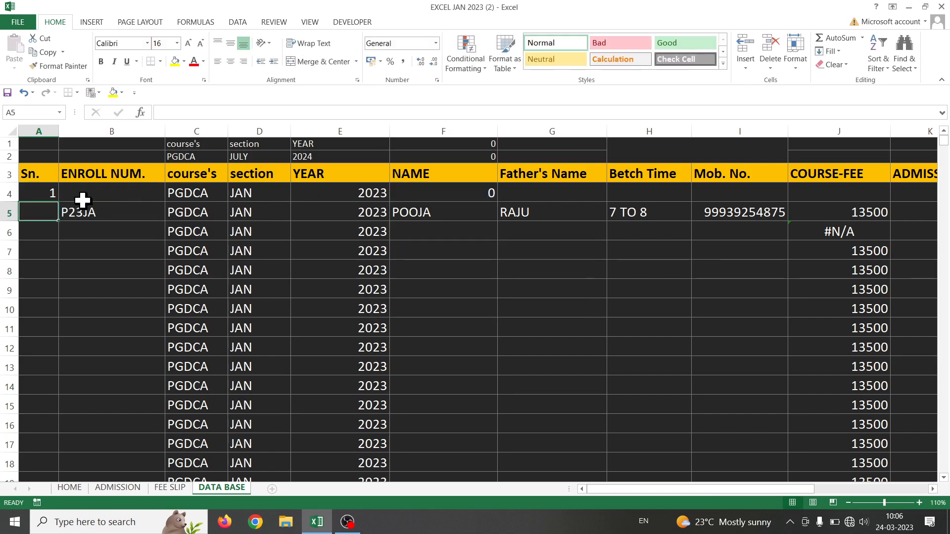
{"action": "left_click", "coordinate": [44, 191]}
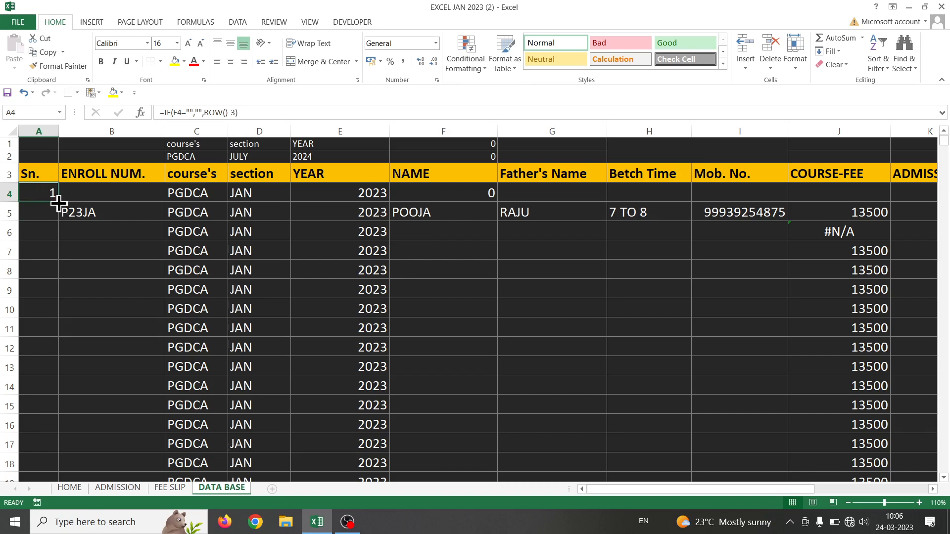
Fill A4's serial formula down, copy B5's formula up into B4, then clear B4
{"action": "left_click_drag", "start_coordinate": [58, 203], "coordinate": [48, 149]}
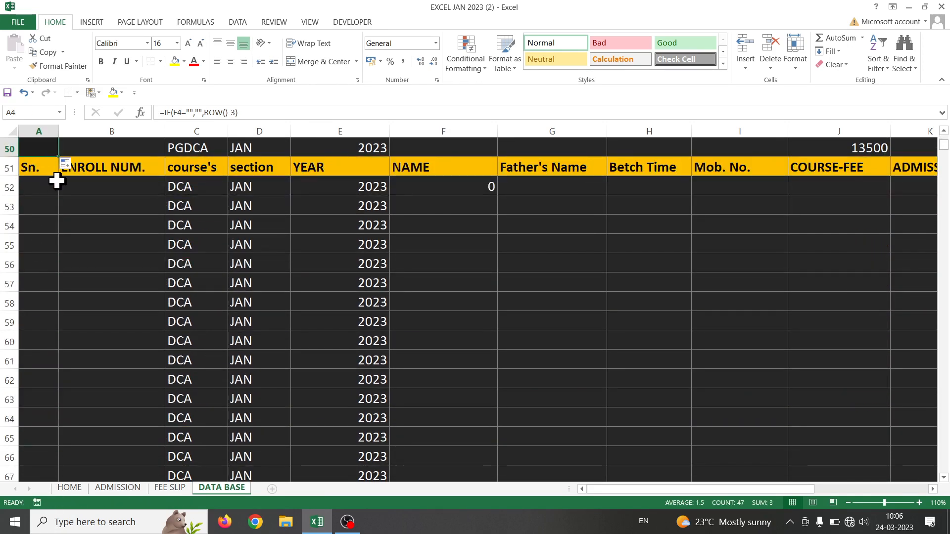
{"action": "scroll", "coordinate": [119, 371], "scroll_direction": "up", "scroll_amount": 16}
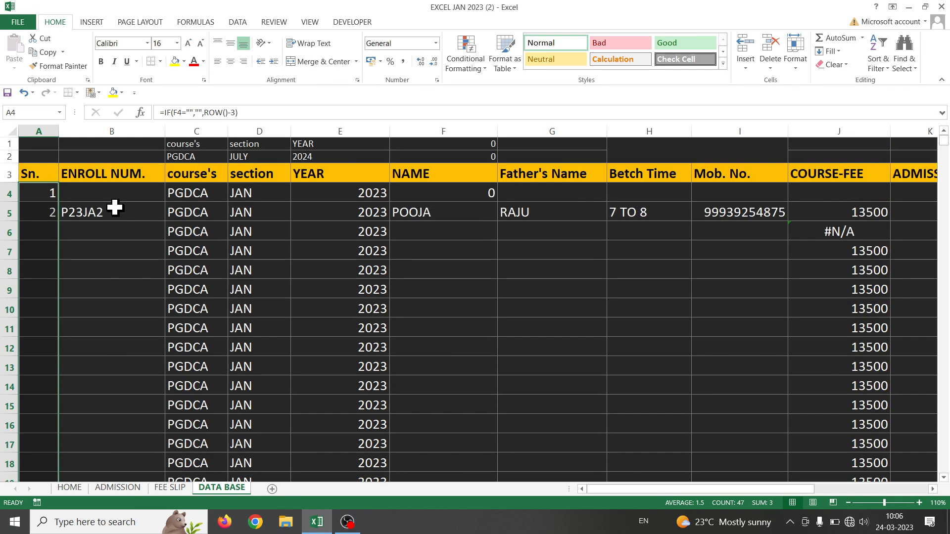
{"action": "left_click", "coordinate": [116, 209]}
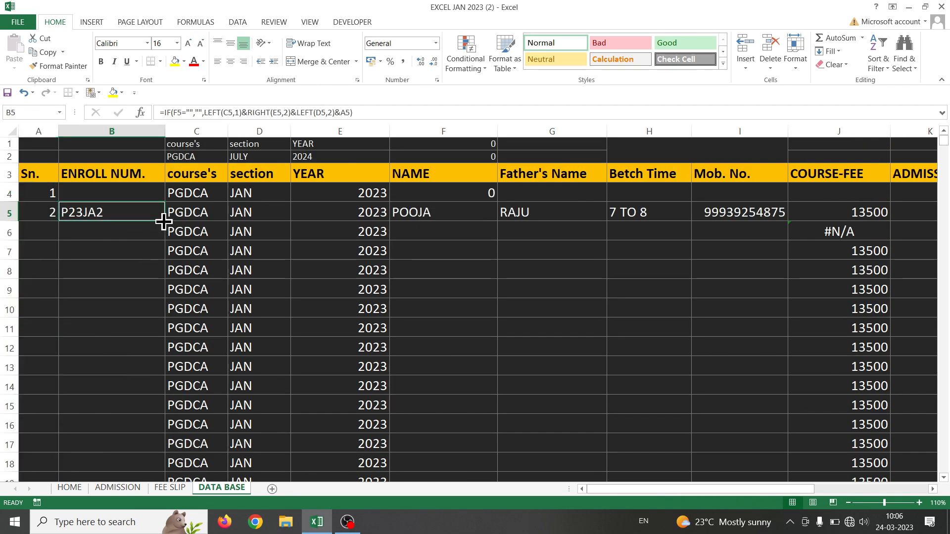
{"action": "left_click_drag", "start_coordinate": [164, 221], "coordinate": [149, 184]}
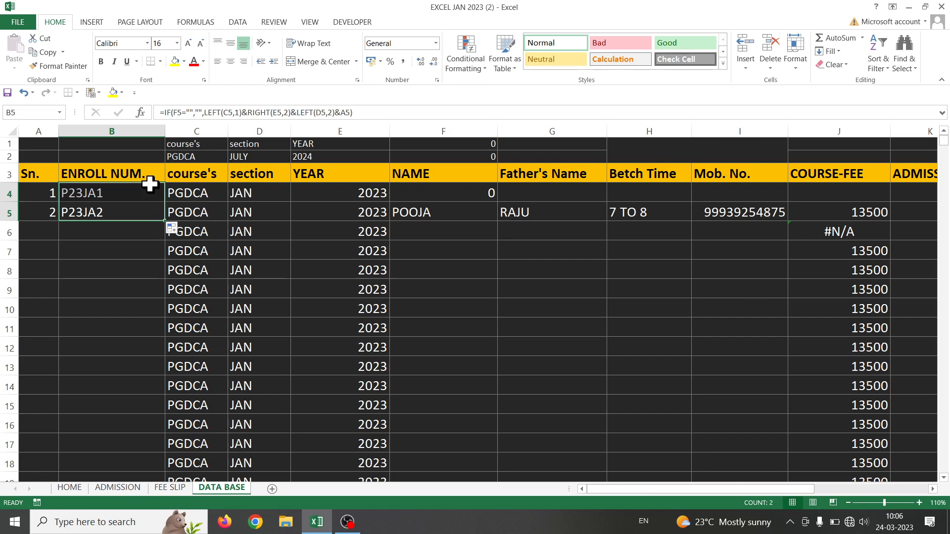
{"action": "left_click", "coordinate": [122, 192]}
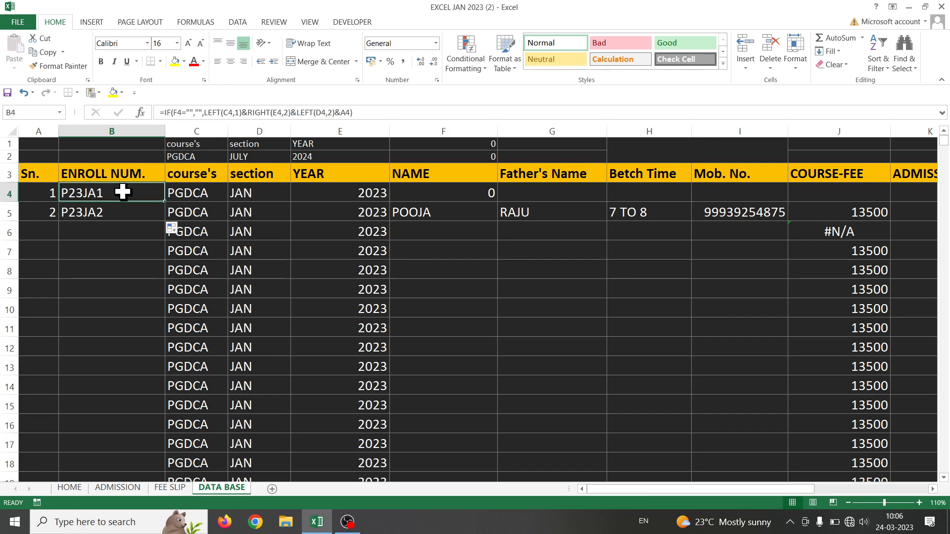
{"action": "key", "text": "Delete"}
{"action": "left_click", "coordinate": [133, 212]}
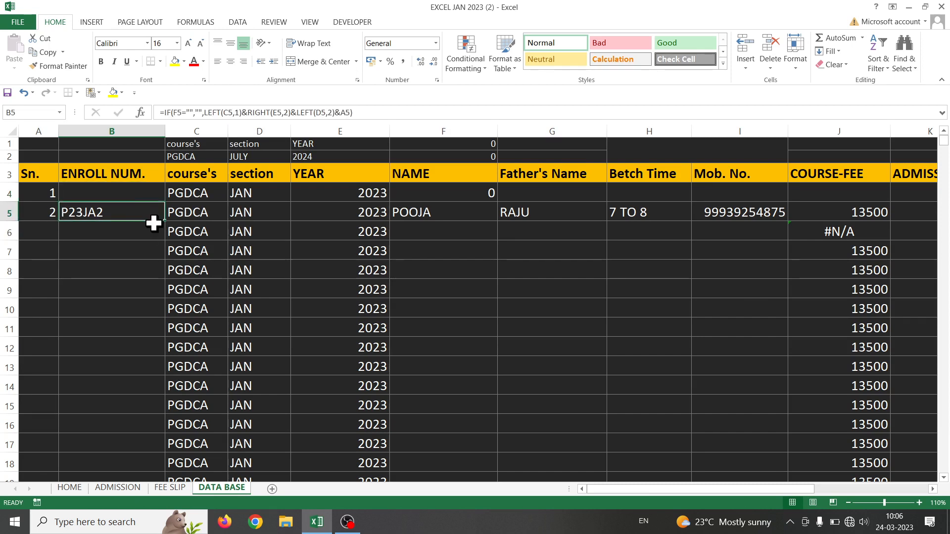
Change A5's serial formula to =IF(F5="","",ROW()-4) so it shows 1
{"action": "left_click", "coordinate": [43, 213]}
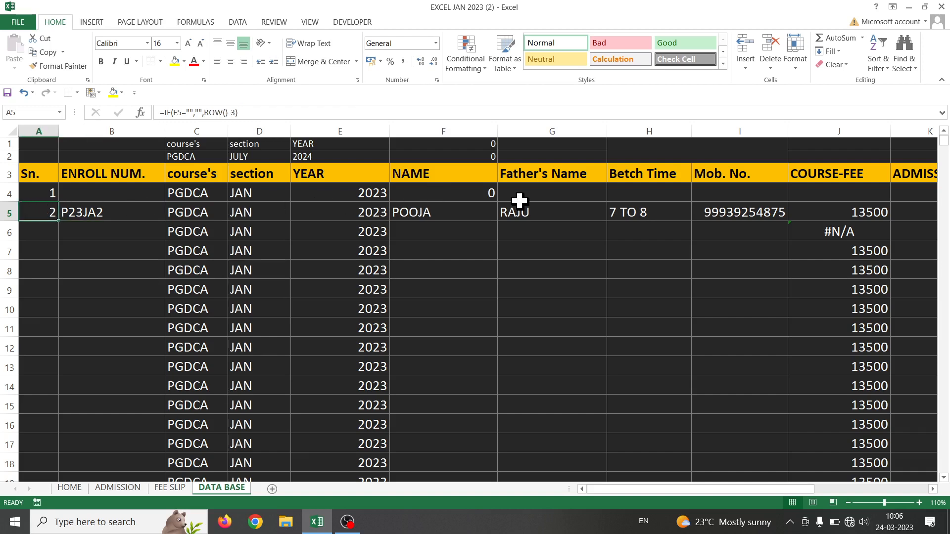
{"action": "left_click", "coordinate": [484, 193]}
{"action": "left_click", "coordinate": [46, 212]}
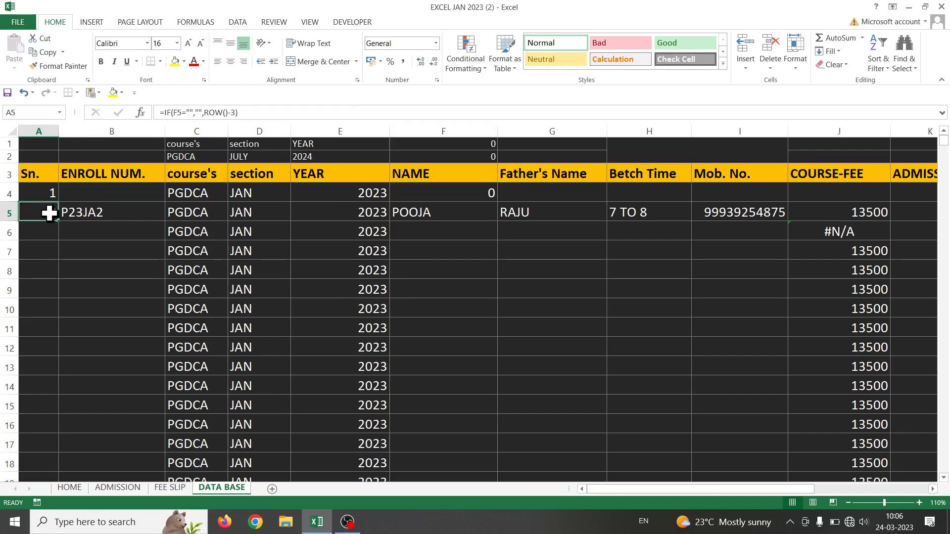
{"action": "double_click", "coordinate": [48, 212]}
{"action": "left_click", "coordinate": [145, 211]}
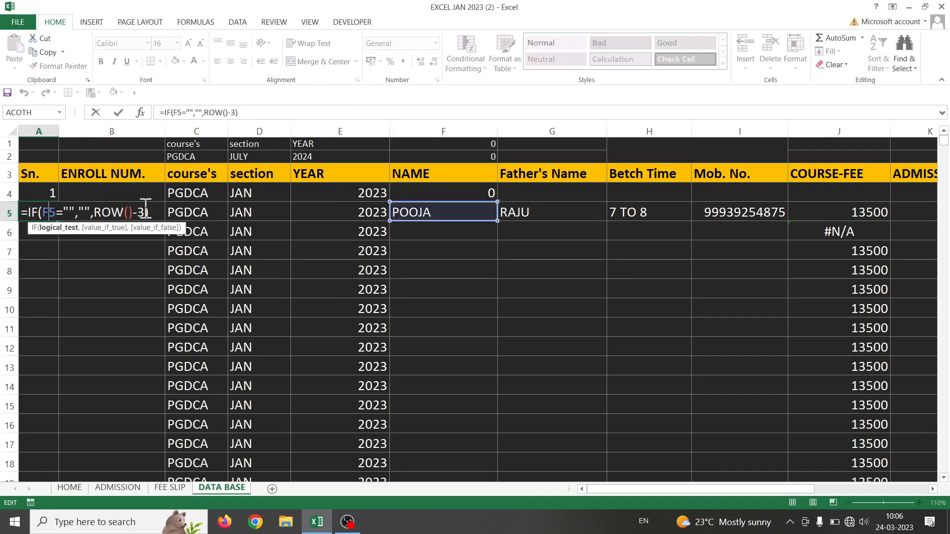
{"action": "key", "text": "BackSpace"}
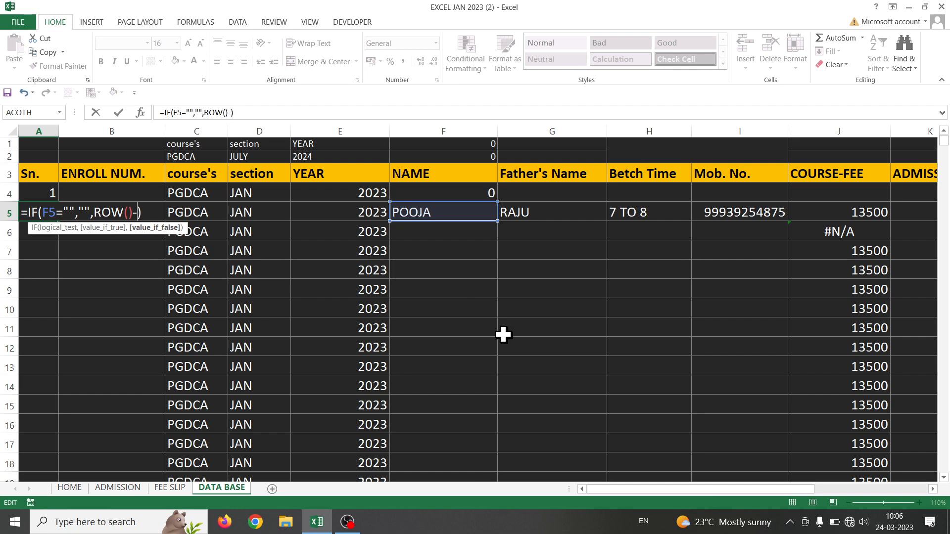
{"action": "type", "text": "4"}
{"action": "key", "text": "Return"}
Clear A4's old serial formula and select A5:B5
{"action": "left_click", "coordinate": [39, 193]}
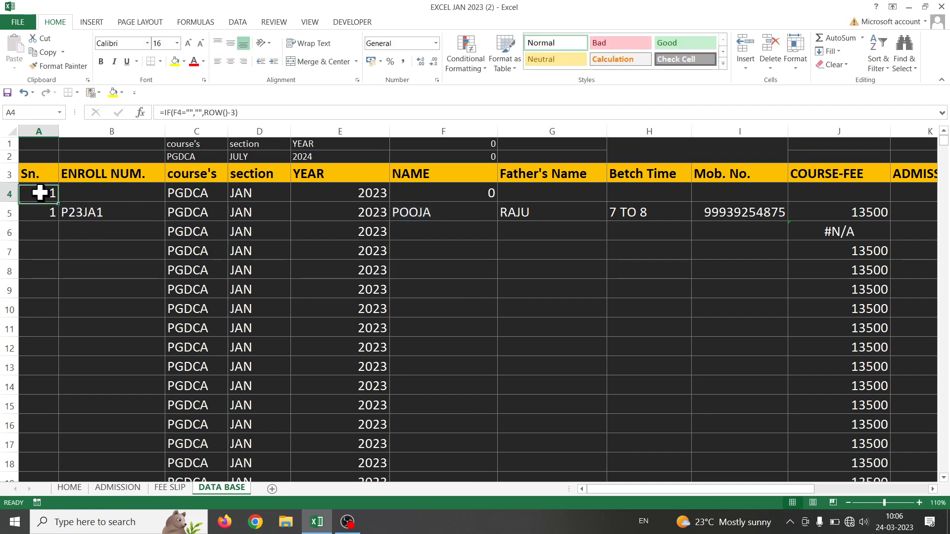
{"action": "key", "text": "Delete"}
{"action": "left_click", "coordinate": [68, 210]}
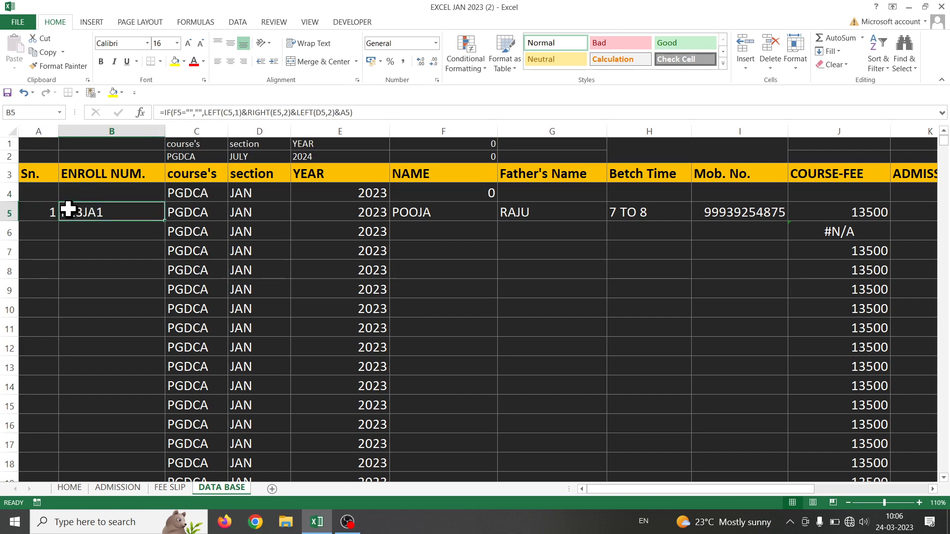
{"action": "left_click_drag", "start_coordinate": [49, 212], "coordinate": [75, 212]}
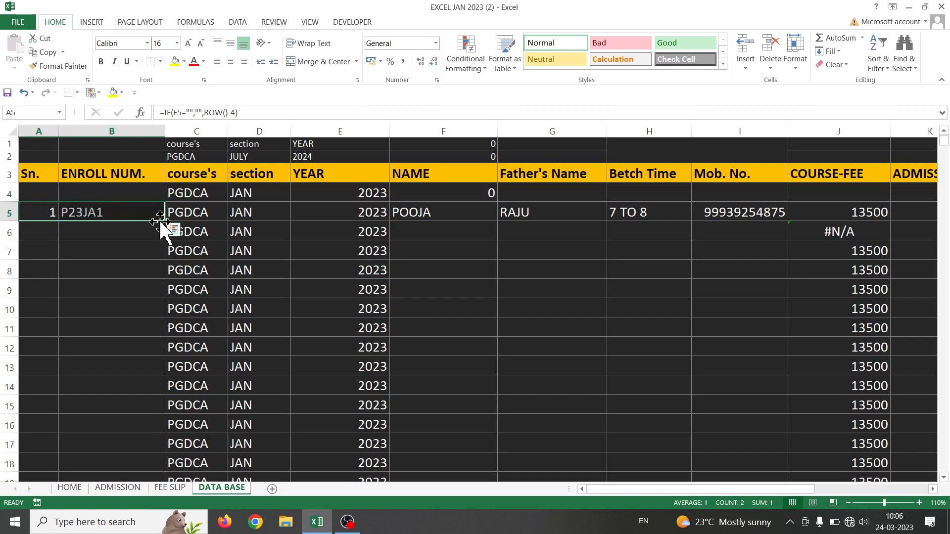
Fill A5:B5 down to row 50, test with the name HJK in F6, then delete it
{"action": "mouse_move", "coordinate": [165, 222]}
{"action": "left_mouse_down"}
{"action": "mouse_move", "coordinate": [163, 497]}
{"action": "mouse_move", "coordinate": [146, 221]}
{"action": "mouse_move", "coordinate": [149, 231]}
{"action": "left_mouse_up"}
{"action": "scroll", "coordinate": [161, 277], "scroll_direction": "up", "scroll_amount": 15}
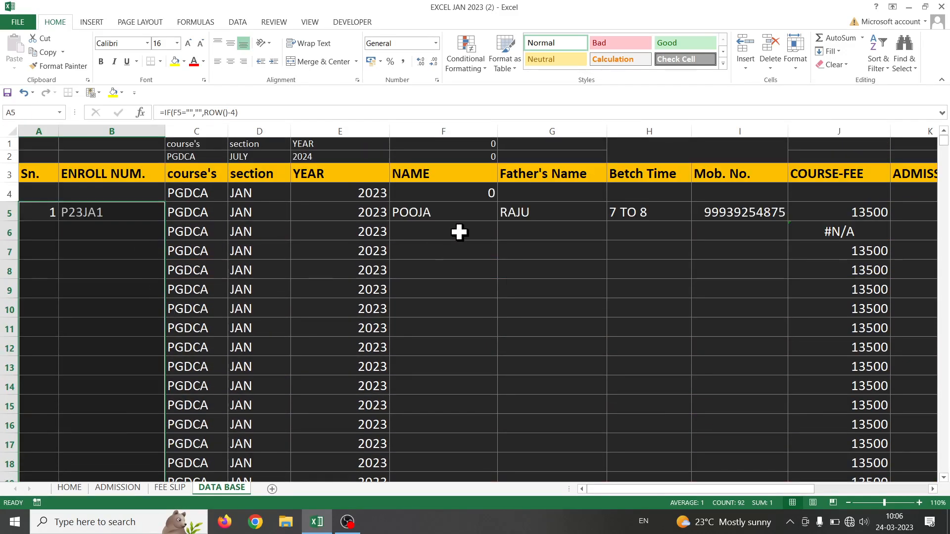
{"action": "left_click", "coordinate": [459, 233]}
{"action": "type", "text": "HJK"}
{"action": "key", "text": "Return"}
{"action": "key", "text": "Return"}
{"action": "key", "text": "Return"}
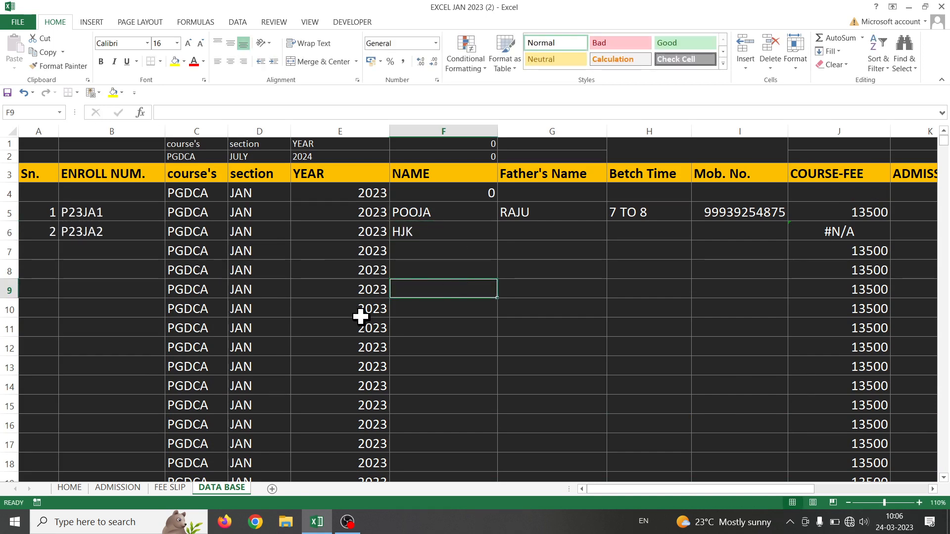
{"action": "left_click", "coordinate": [410, 237]}
{"action": "key", "text": "Delete"}
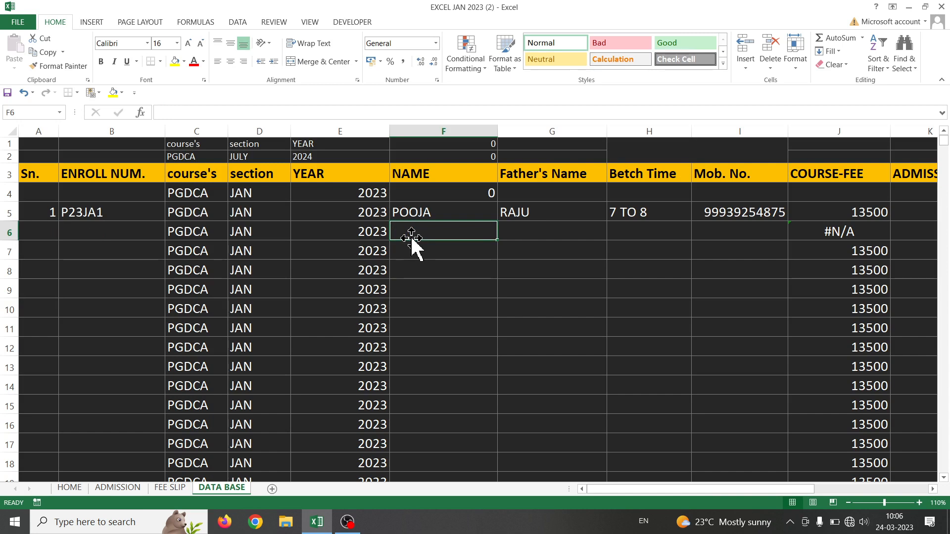
{"action": "left_click", "coordinate": [315, 287]}
Copy the full enroll-number formula text from B5's edit mode
{"action": "left_click", "coordinate": [115, 210]}
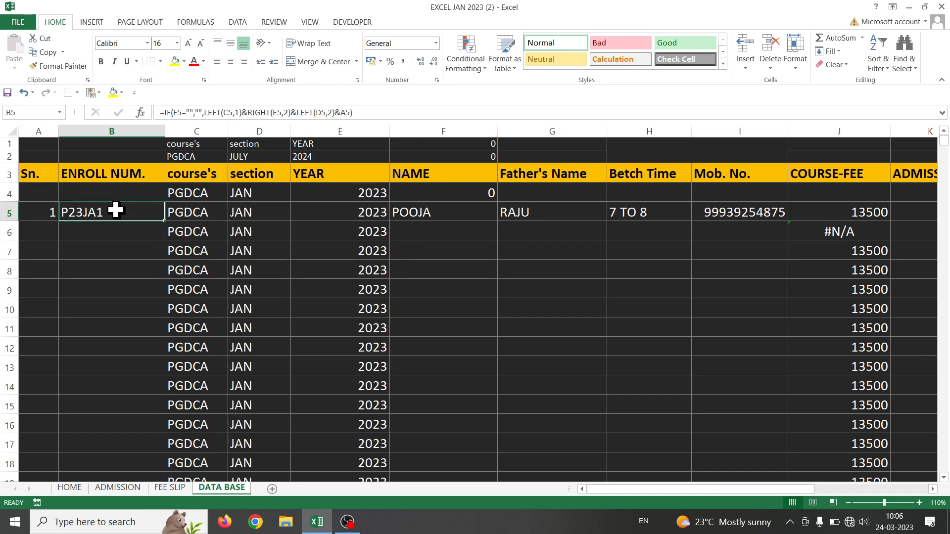
{"action": "double_click", "coordinate": [115, 210]}
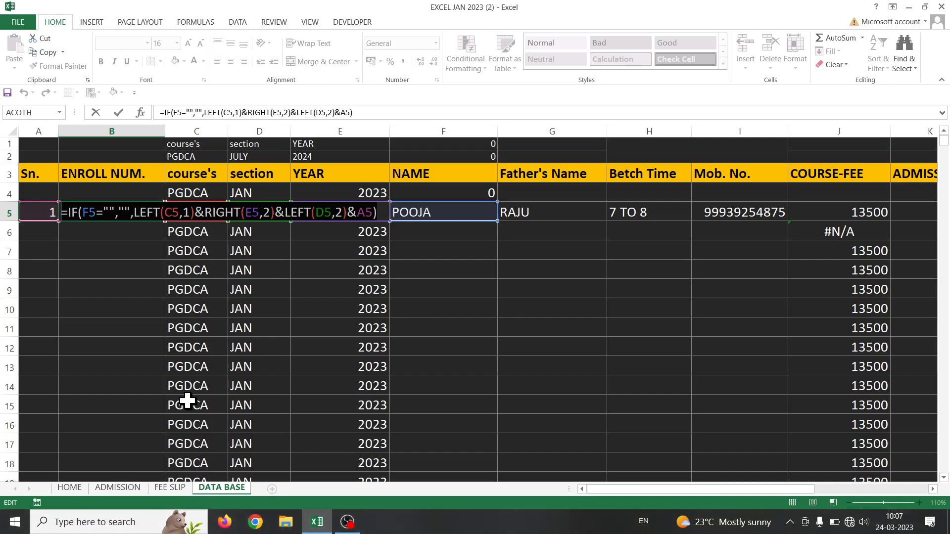
{"action": "key", "text": "Return"}
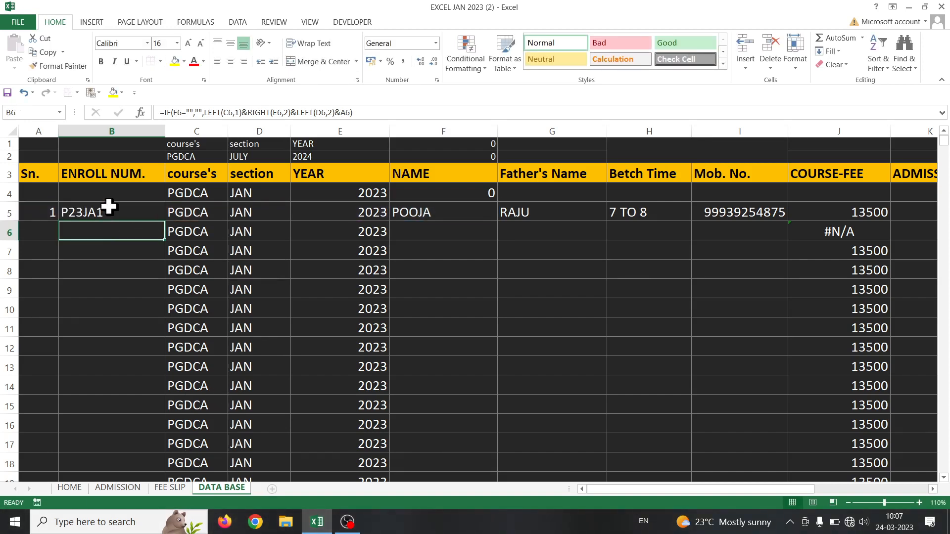
{"action": "double_click", "coordinate": [108, 207]}
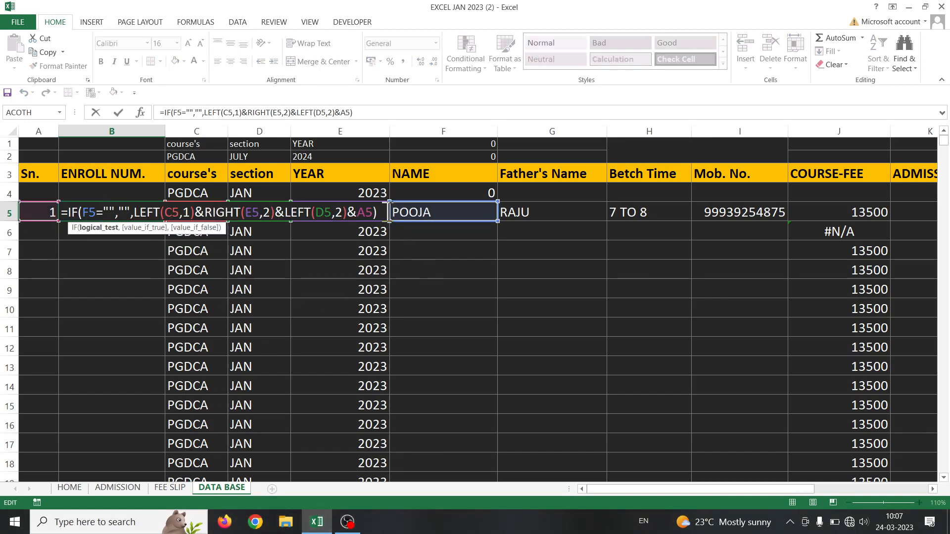
{"action": "left_click_drag", "start_coordinate": [383, 212], "coordinate": [29, 213]}
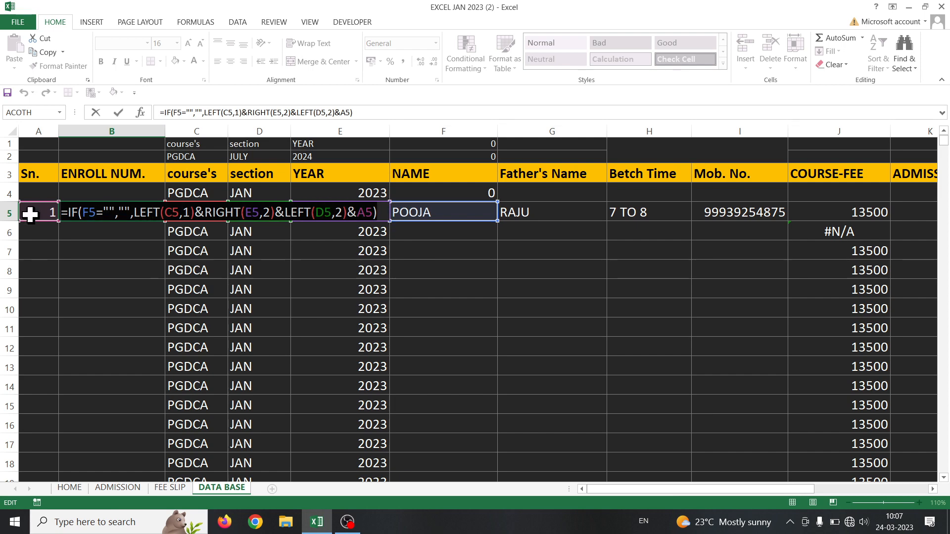
{"action": "key", "text": "ctrl+c"}
{"action": "key", "text": "Return"}
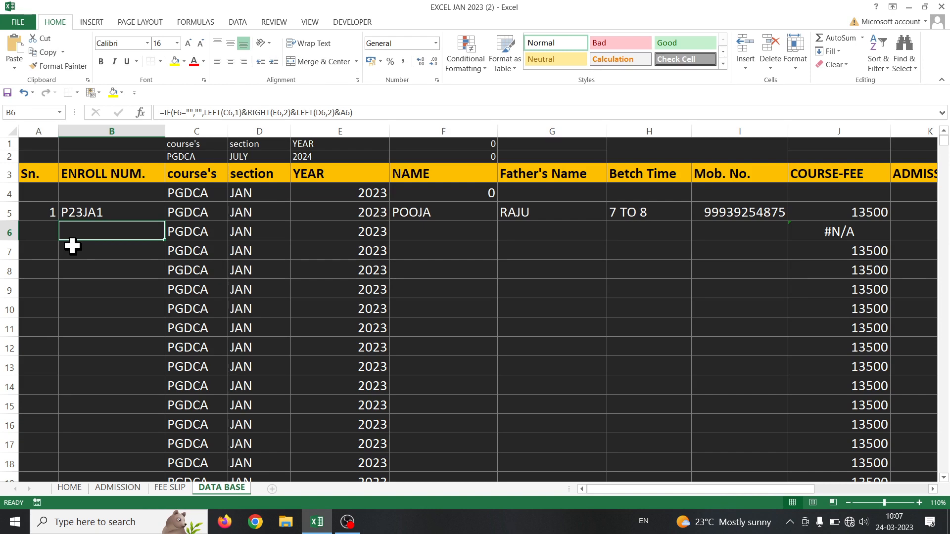
Paste the copied enroll-number formula into B53 and open it for editing
{"action": "scroll", "coordinate": [79, 247], "scroll_direction": "down", "scroll_amount": 15}
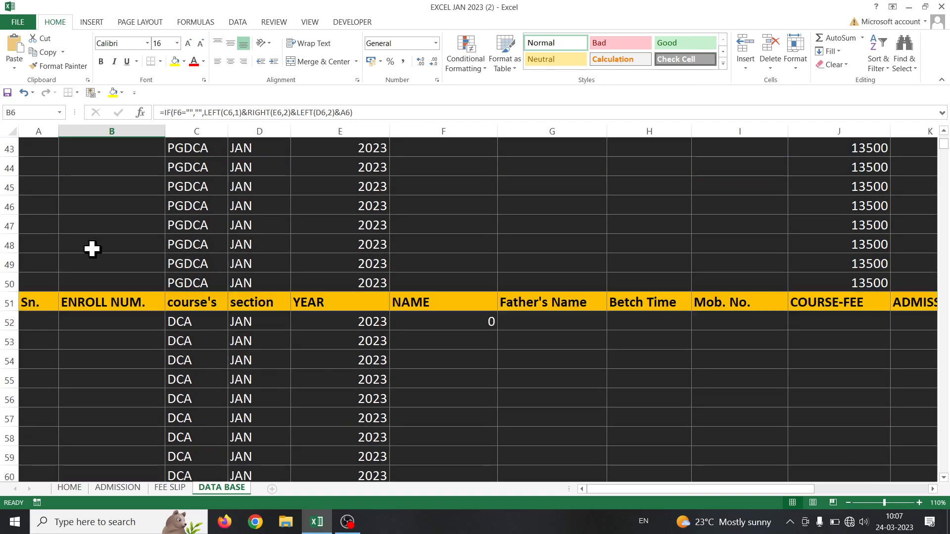
{"action": "left_click", "coordinate": [106, 280]}
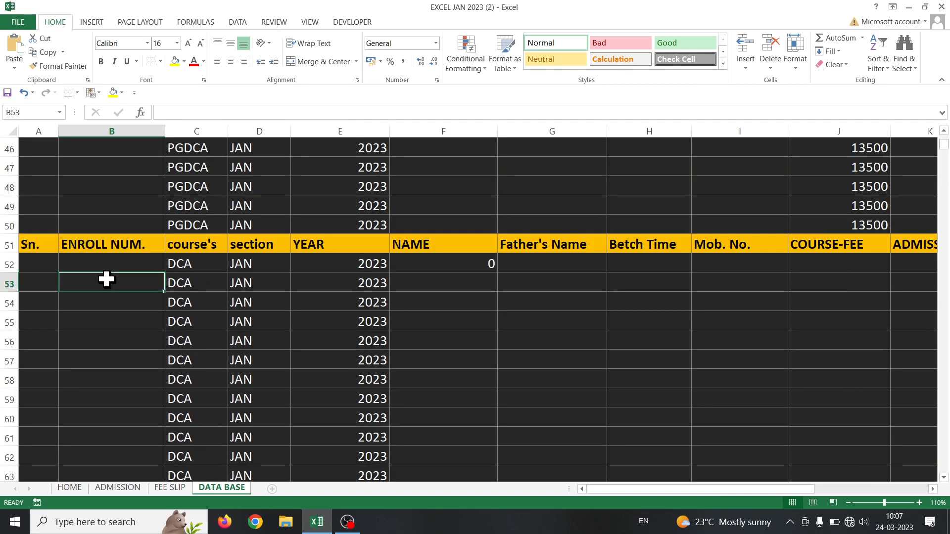
{"action": "key", "text": "ctrl+v"}
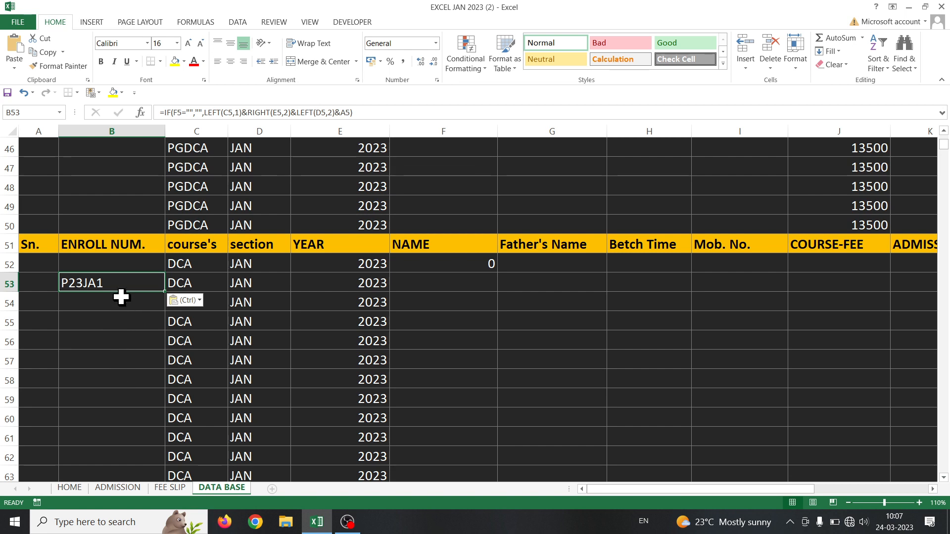
{"action": "scroll", "coordinate": [121, 297], "scroll_direction": "up", "scroll_amount": 15}
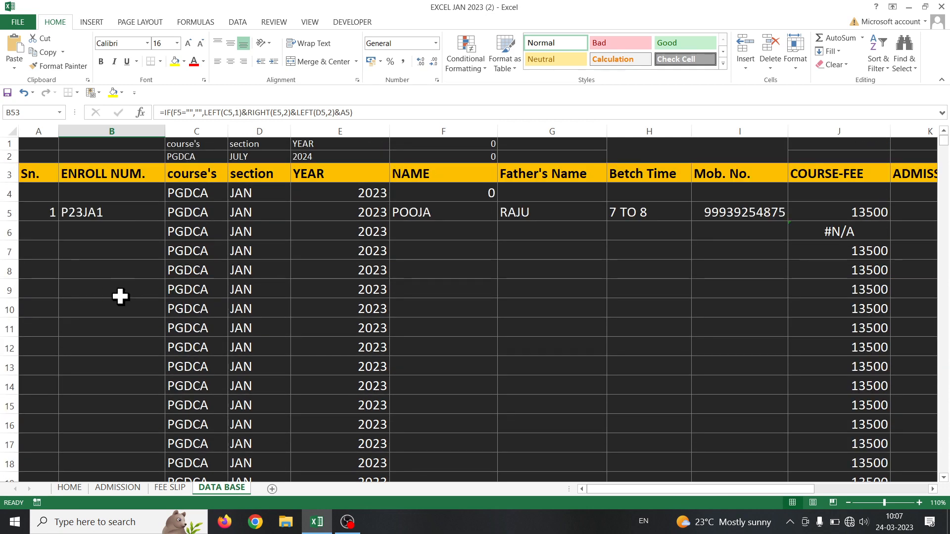
{"action": "scroll", "coordinate": [262, 333], "scroll_direction": "down", "scroll_amount": 13}
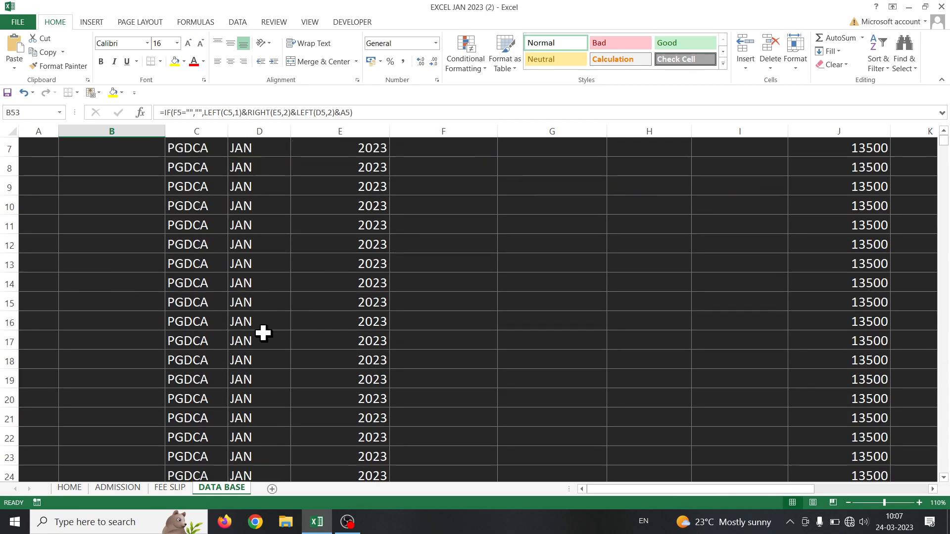
{"action": "scroll", "coordinate": [262, 333], "scroll_direction": "down", "scroll_amount": 1}
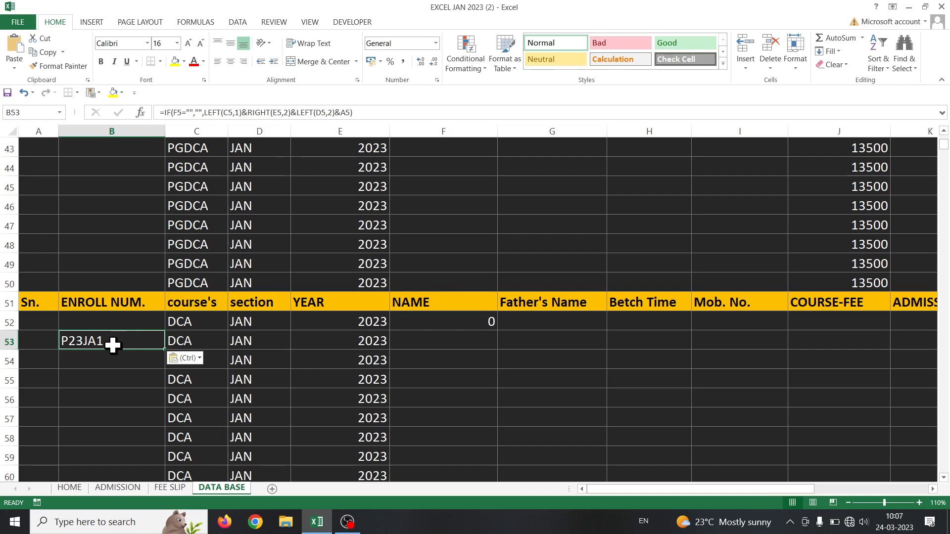
{"action": "double_click", "coordinate": [113, 341]}
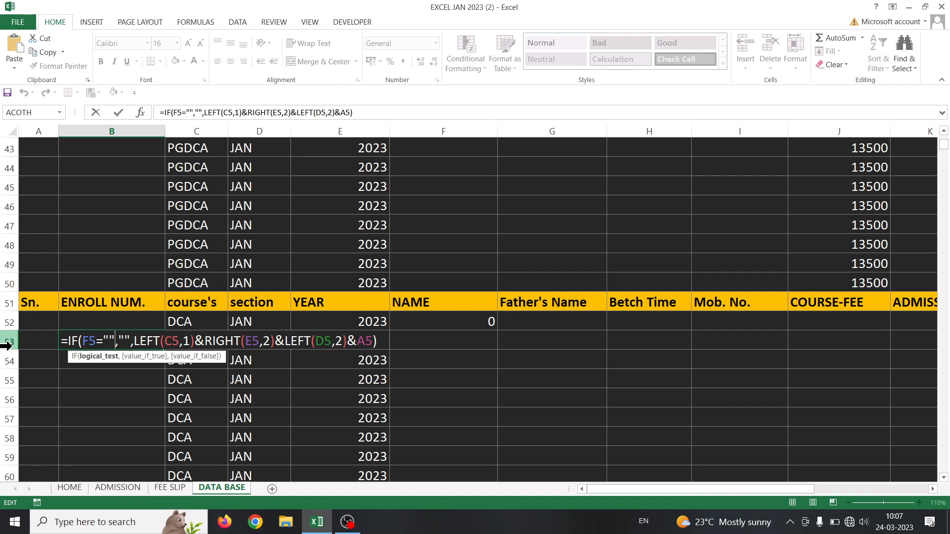
Change B53's course, year, section and serial references to row 53 (C53, E53, D53, A53)
{"action": "left_click", "coordinate": [179, 341]}
{"action": "type", "text": "3"}
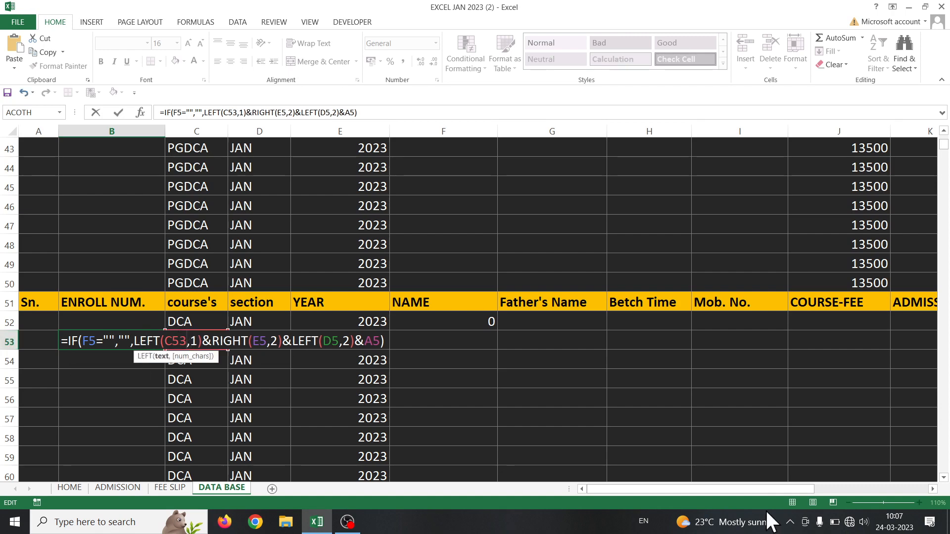
{"action": "left_click", "coordinate": [269, 341]}
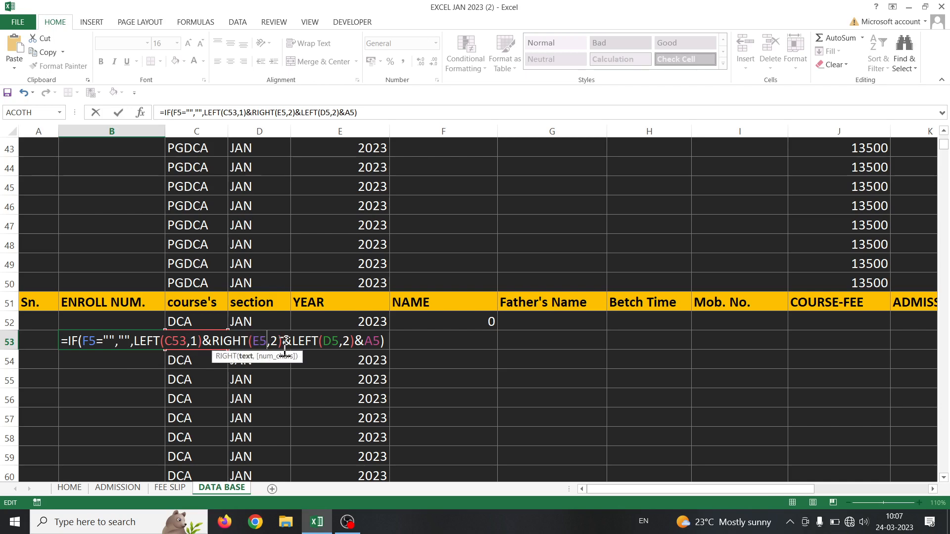
{"action": "type", "text": "3"}
{"action": "left_click", "coordinate": [345, 341]}
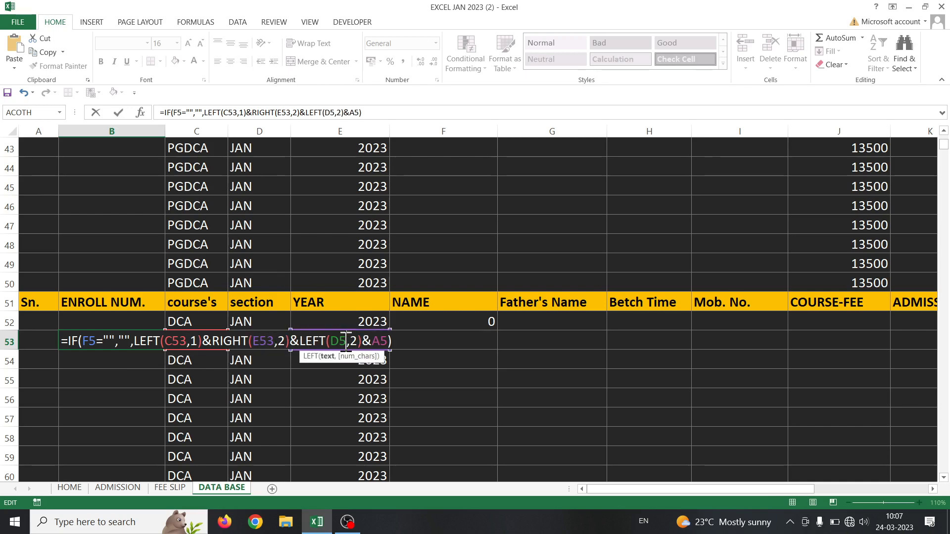
{"action": "type", "text": "3"}
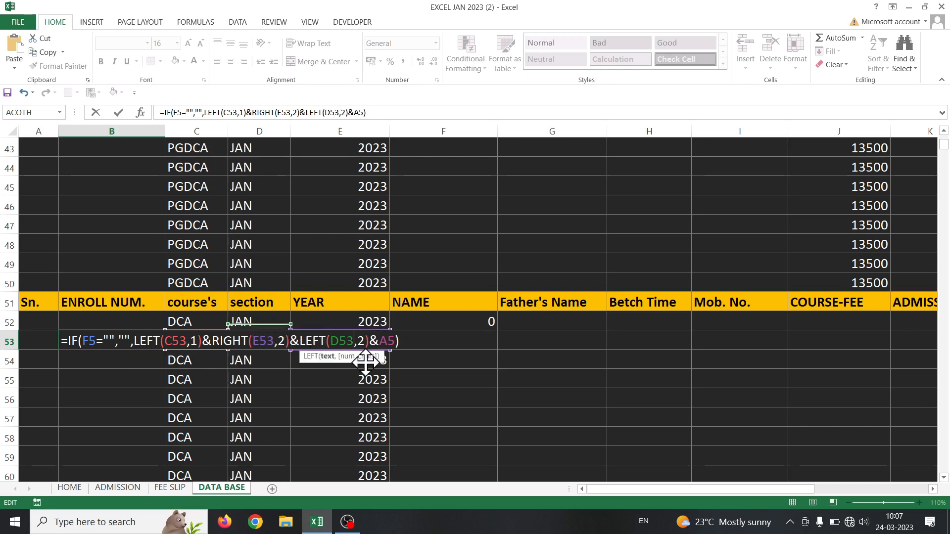
{"action": "left_click", "coordinate": [394, 342]}
{"action": "type", "text": "3"}
{"action": "key", "text": "Return"}
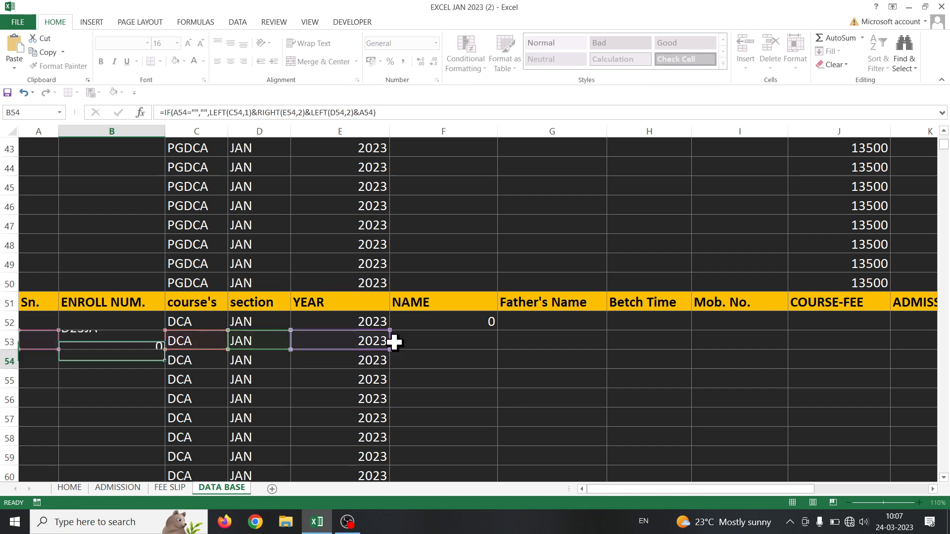
Point B53's name condition at F53 and enter the test name FGH in F53
{"action": "left_click", "coordinate": [109, 340]}
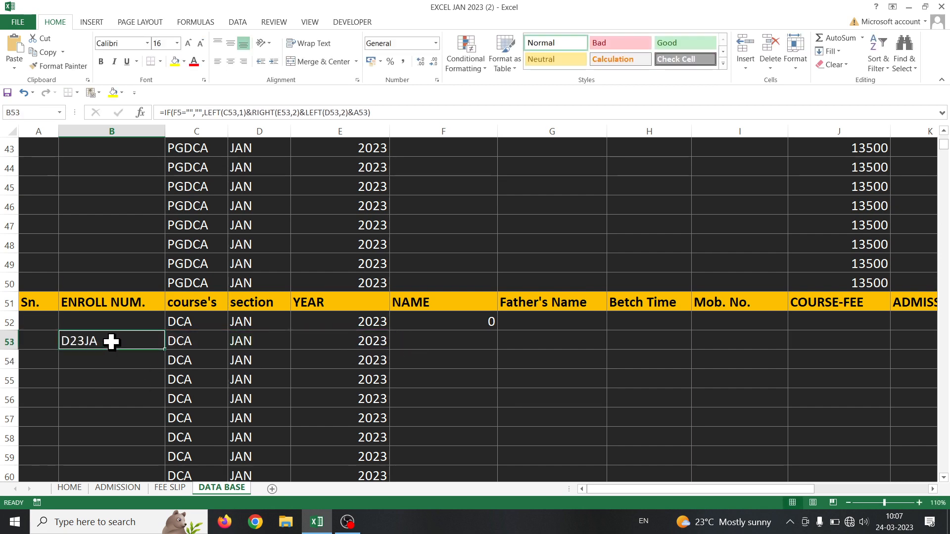
{"action": "double_click", "coordinate": [141, 340]}
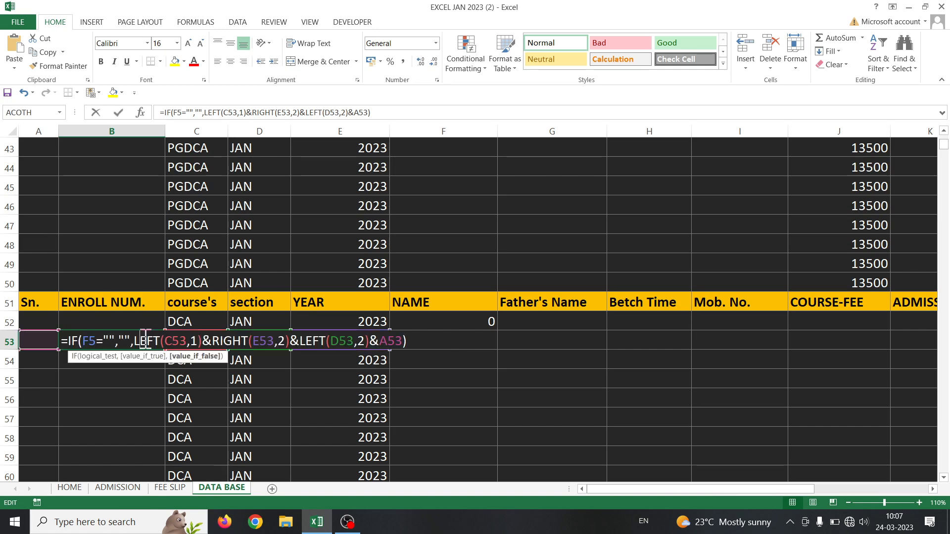
{"action": "left_click", "coordinate": [96, 340]}
{"action": "type", "text": "3"}
{"action": "key", "text": "Return"}
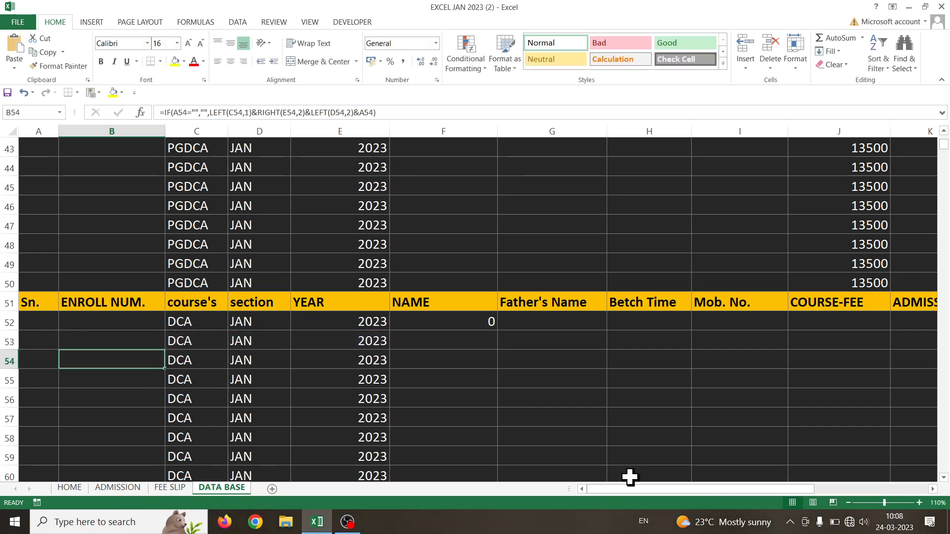
{"action": "left_click", "coordinate": [439, 337]}
{"action": "type", "text": "FGH"}
{"action": "key", "text": "Return"}
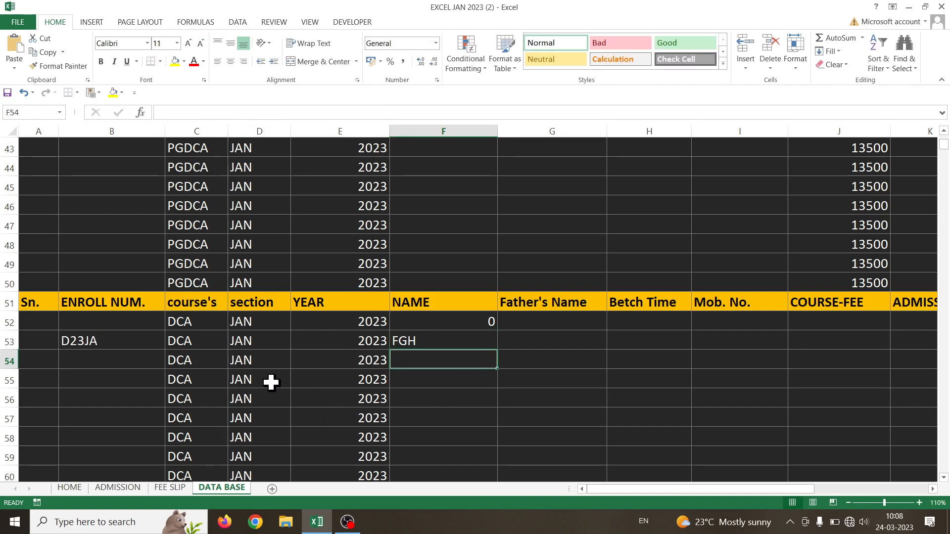
{"action": "left_click", "coordinate": [157, 344]}
Fill B53's enrollment formula down through the DCA rows, undoing an overlong first fill
{"action": "left_click_drag", "start_coordinate": [167, 352], "coordinate": [130, 422]}
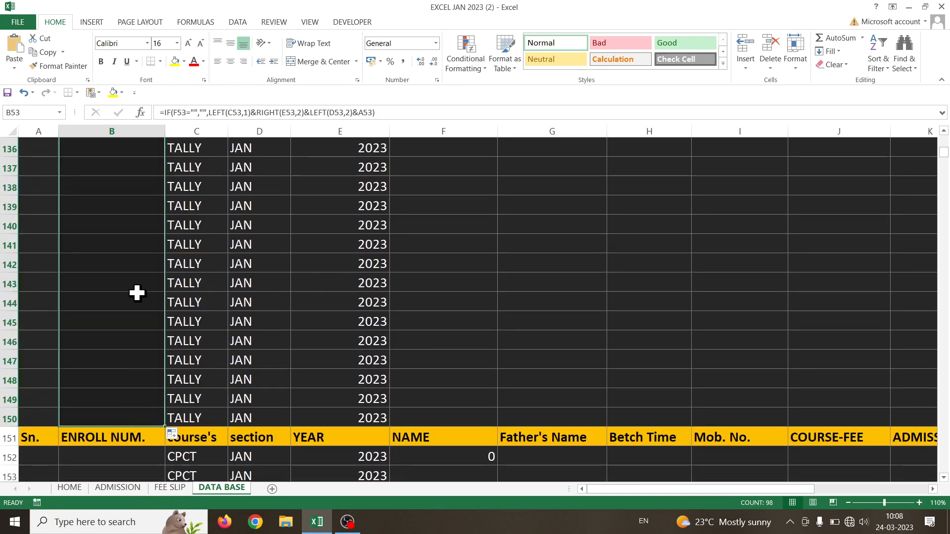
{"action": "scroll", "coordinate": [136, 291], "scroll_direction": "up", "scroll_amount": 17}
{"action": "scroll", "coordinate": [158, 300], "scroll_direction": "down", "scroll_amount": 4}
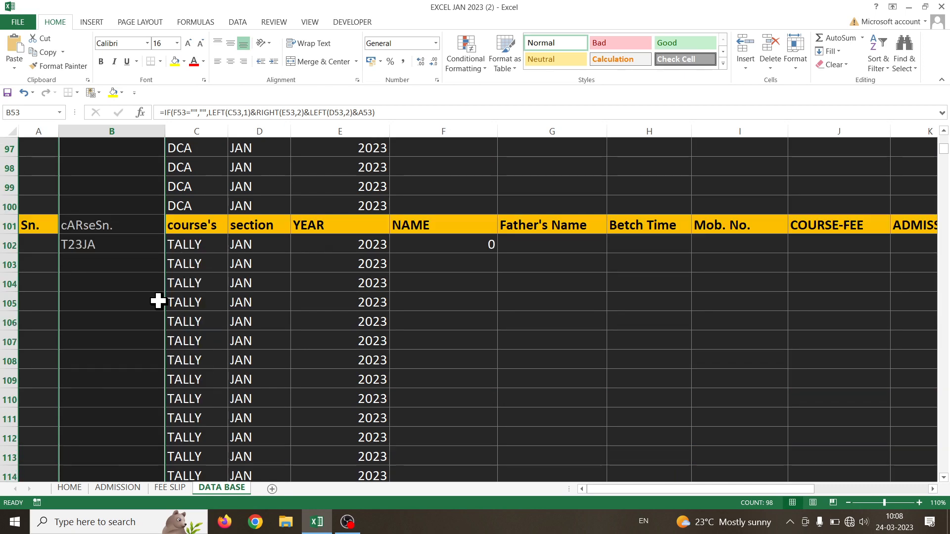
{"action": "key", "text": "ctrl+z"}
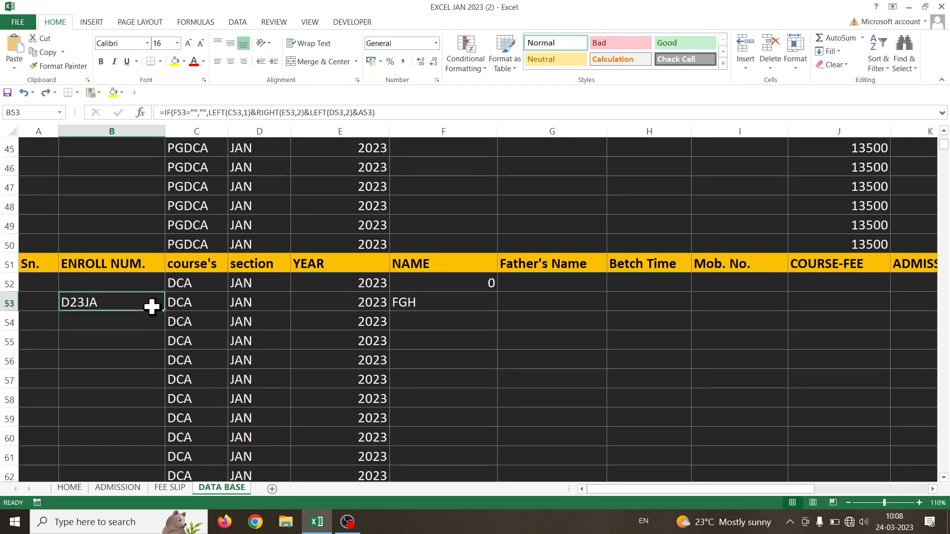
{"action": "left_click_drag", "start_coordinate": [164, 311], "coordinate": [152, 219]}
{"action": "scroll", "coordinate": [119, 238], "scroll_direction": "up", "scroll_amount": 6}
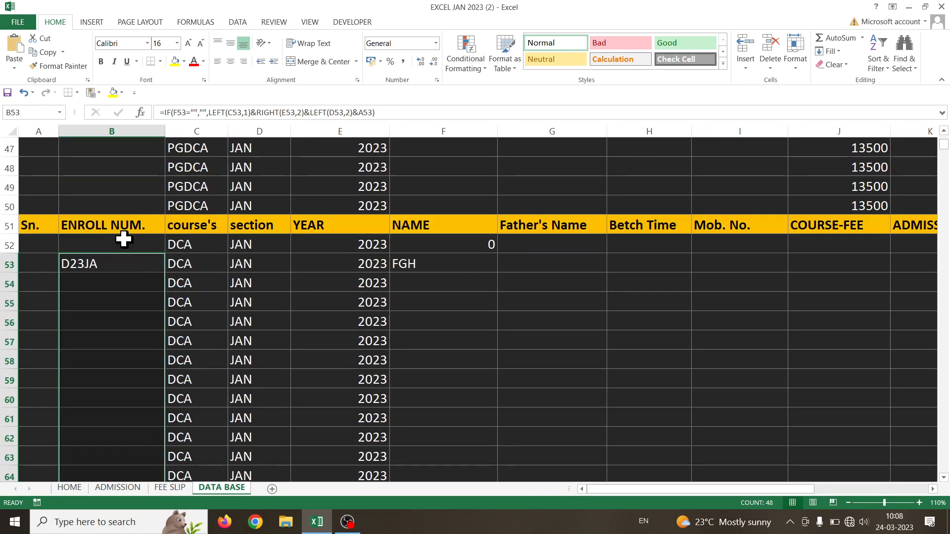
{"action": "left_click", "coordinate": [132, 265]}
Delete the FGH test name from F53
{"action": "left_click", "coordinate": [432, 265]}
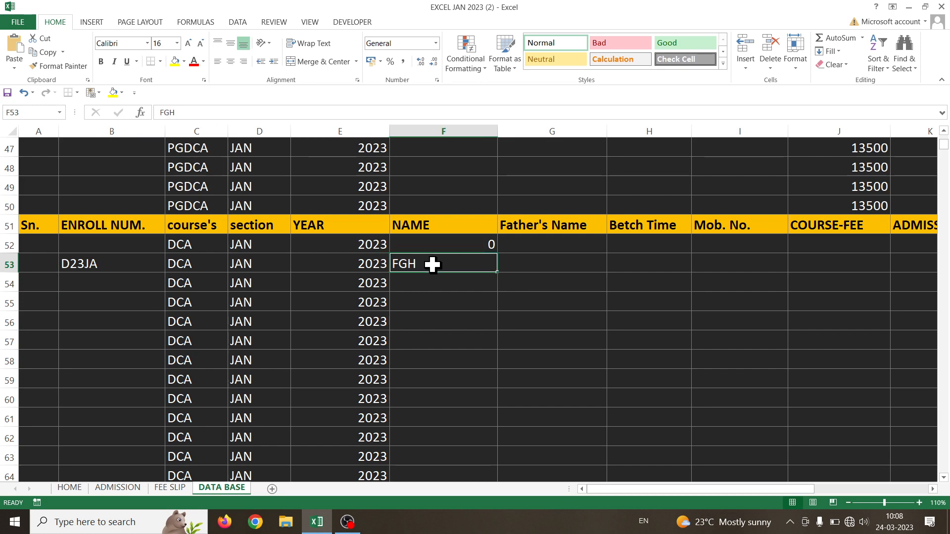
{"action": "key", "text": "Delete"}
{"action": "scroll", "coordinate": [725, 470], "scroll_direction": "up", "scroll_amount": 15}
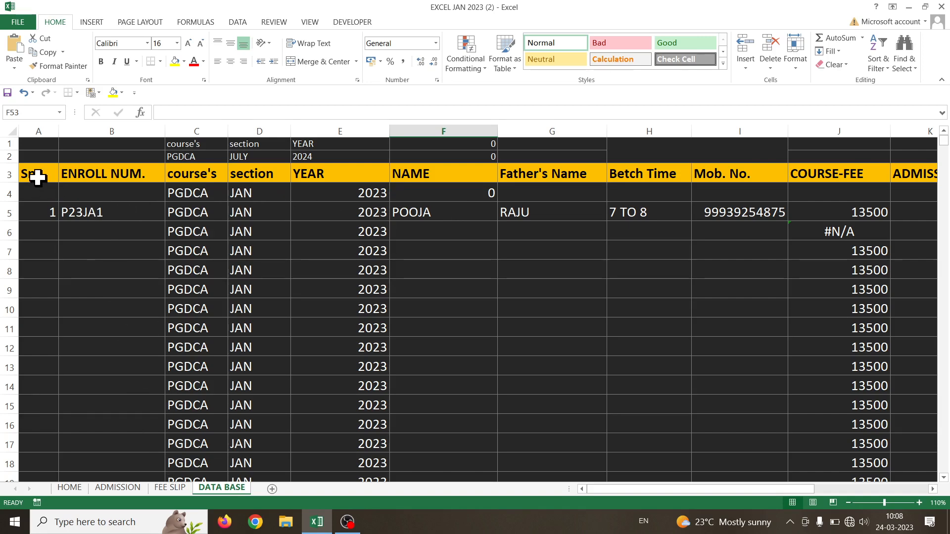
Give columns A–E both Locked and Hidden protection in Format Cells
{"action": "left_click", "coordinate": [117, 285]}
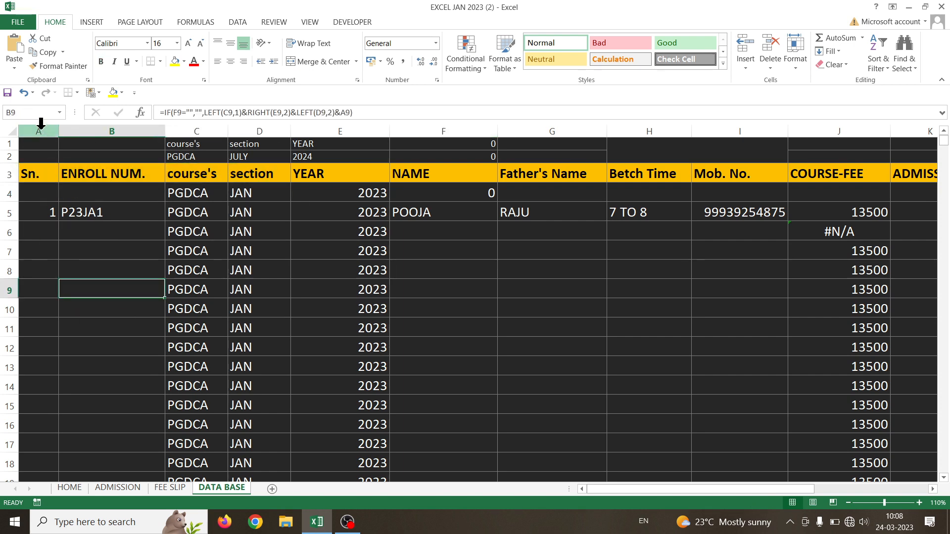
{"action": "left_click_drag", "start_coordinate": [40, 126], "coordinate": [353, 131]}
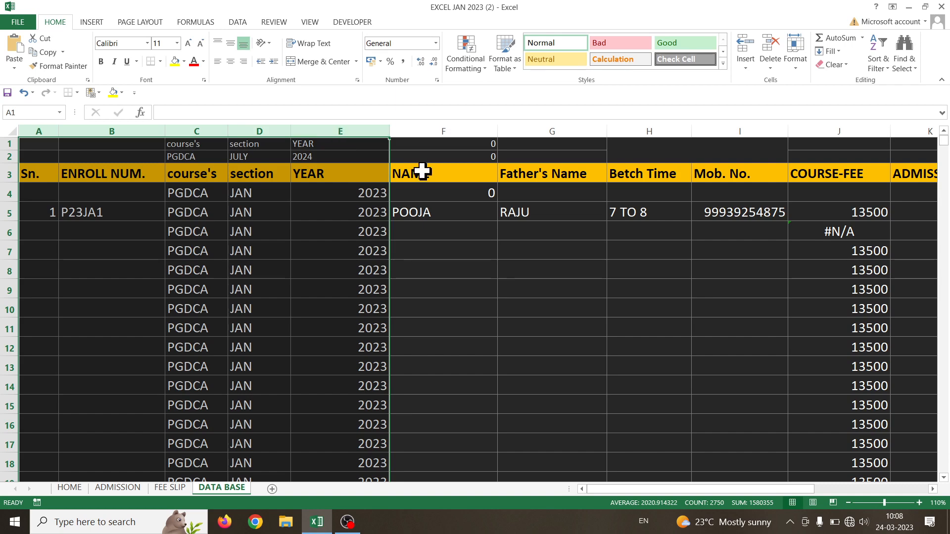
{"action": "left_click", "coordinate": [794, 67]}
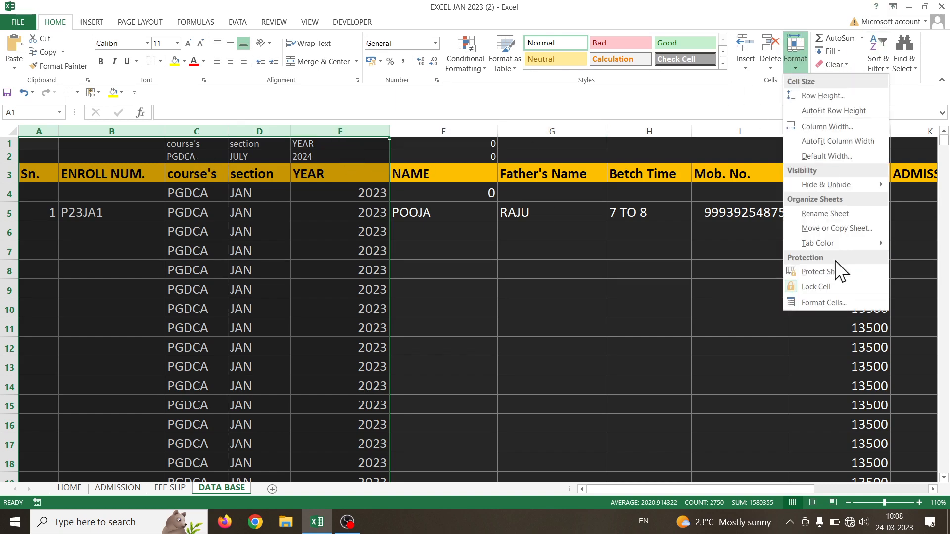
{"action": "left_click", "coordinate": [824, 302]}
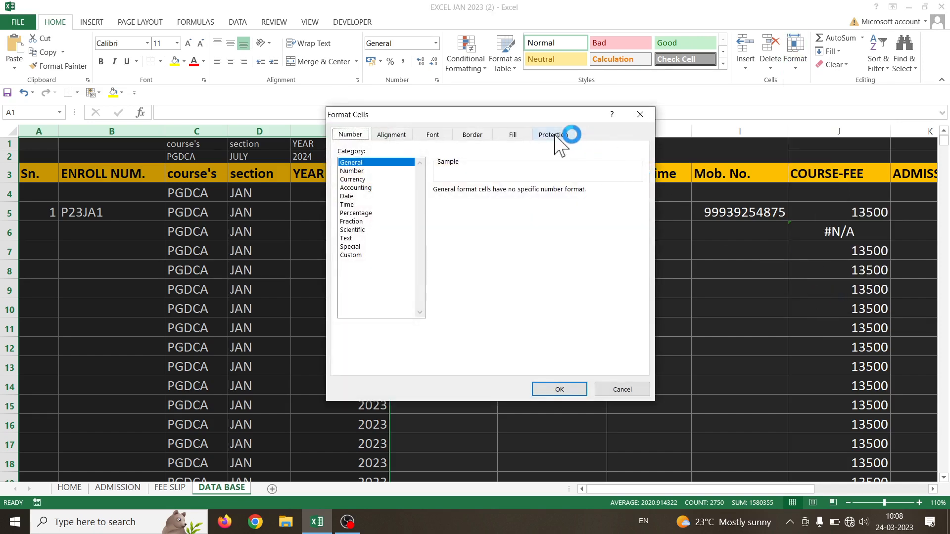
{"action": "left_click", "coordinate": [554, 135]}
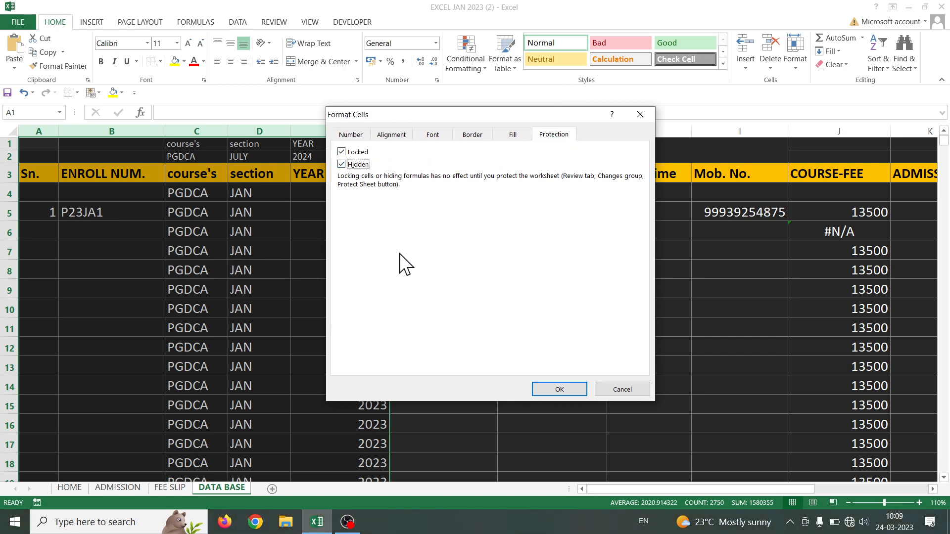
{"action": "left_click", "coordinate": [559, 390]}
{"action": "left_click", "coordinate": [327, 304]}
{"action": "double_click", "coordinate": [138, 218]}
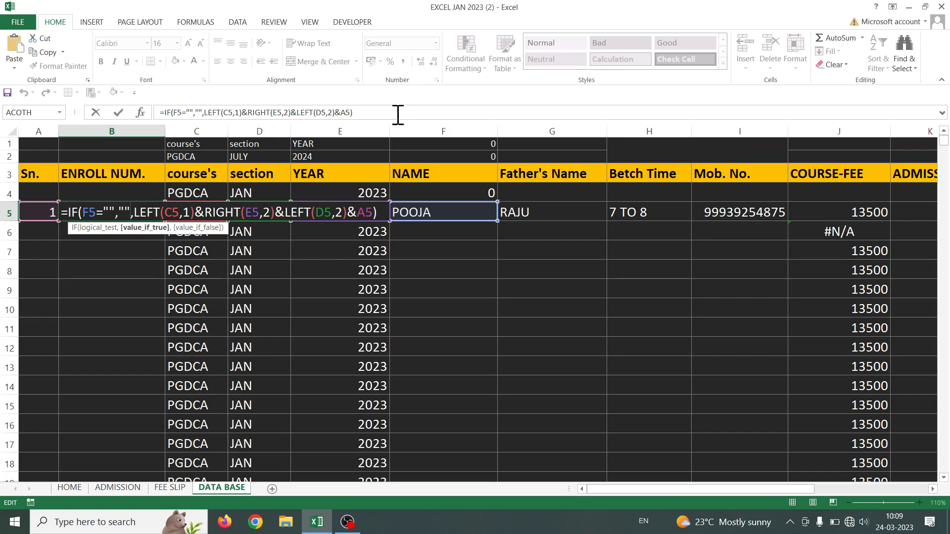
{"action": "key", "text": "Return"}
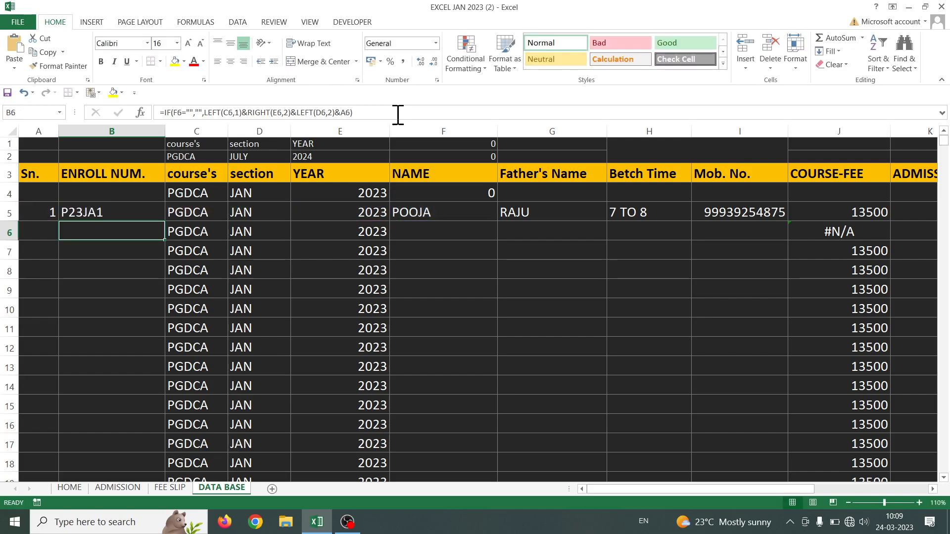
Clear the Locked setting on columns F–I, NAME through Mob. No
{"action": "left_click", "coordinate": [484, 130]}
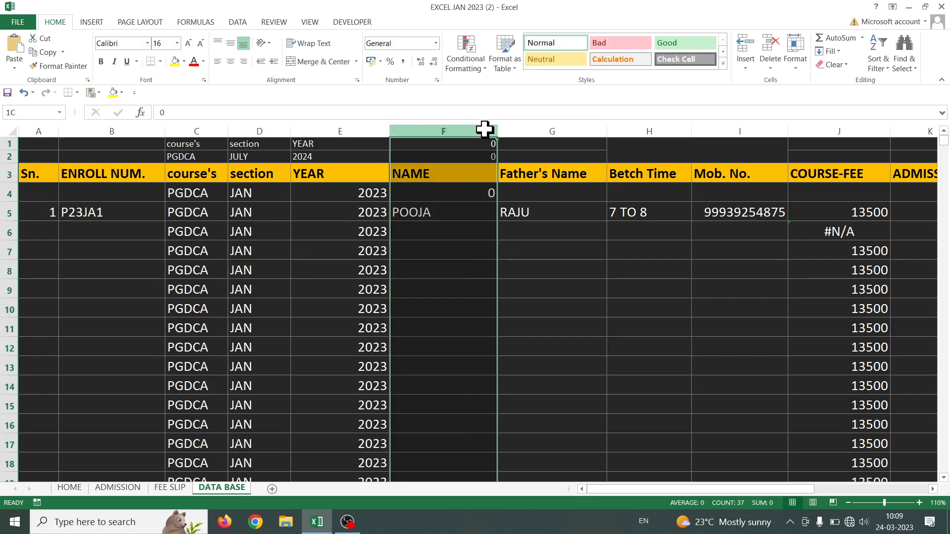
{"action": "left_click_drag", "start_coordinate": [484, 130], "coordinate": [744, 128]}
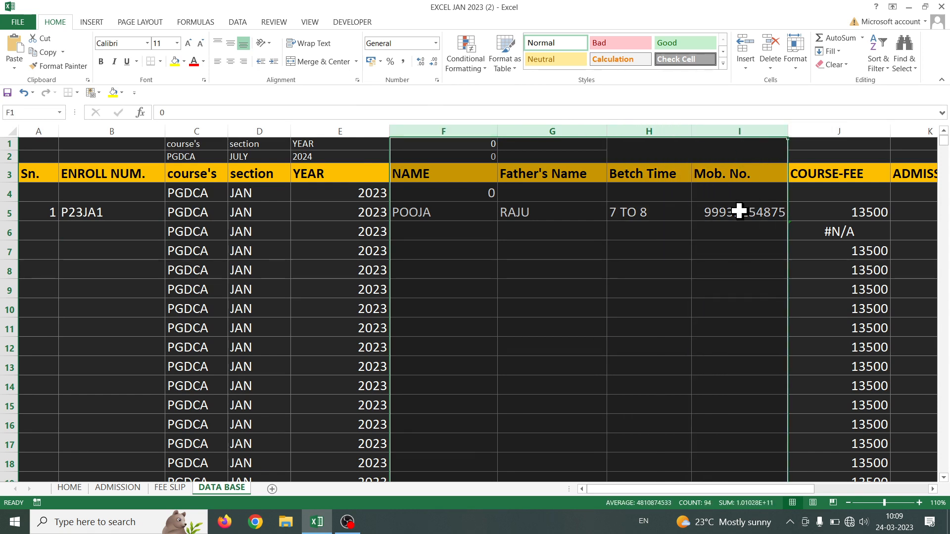
{"action": "left_click", "coordinate": [795, 60]}
{"action": "left_click", "coordinate": [842, 305]}
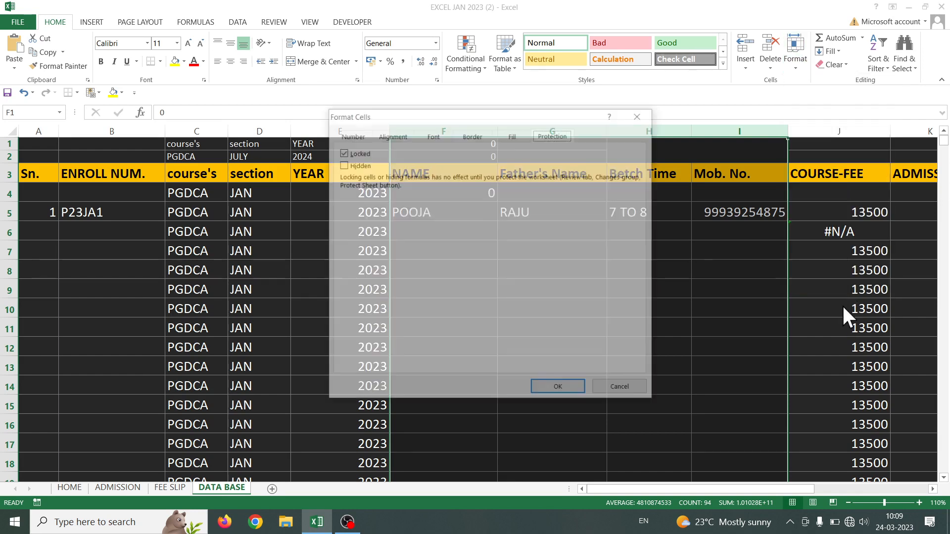
{"action": "left_click", "coordinate": [360, 154]}
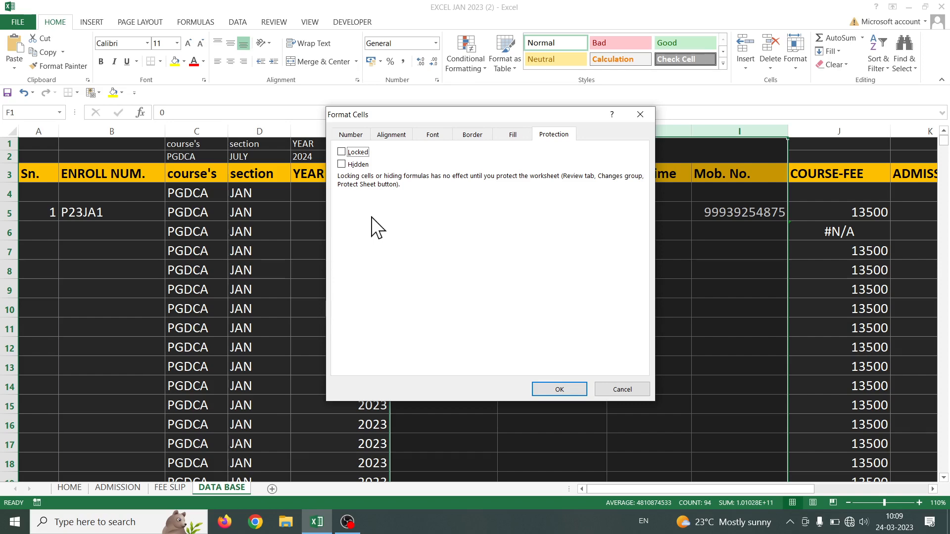
{"action": "left_click", "coordinate": [553, 388]}
{"action": "left_click", "coordinate": [932, 489]}
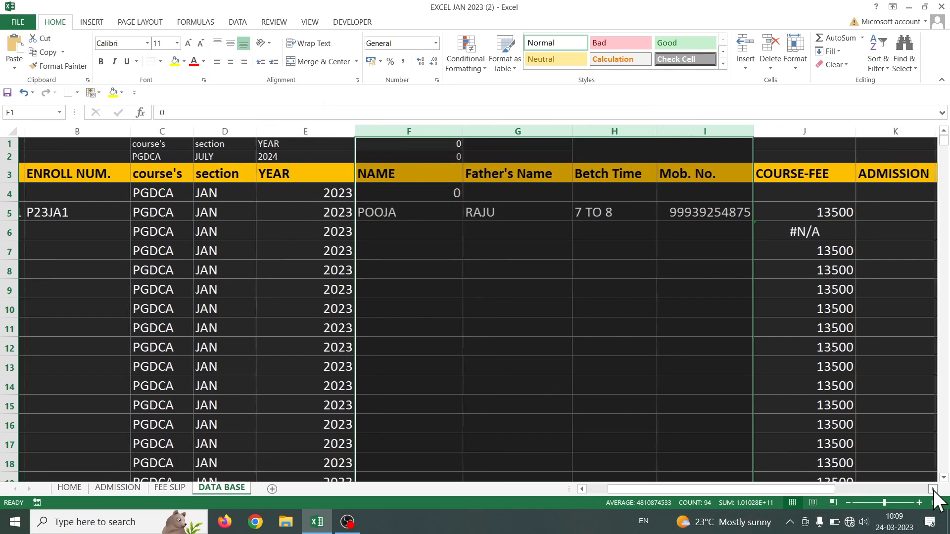
{"action": "left_click", "coordinate": [933, 490]}
{"action": "left_click", "coordinate": [933, 490]}
{"action": "left_click", "coordinate": [933, 489]}
Mark the COURSE-FEE column J as Hidden so its formulas are concealed
{"action": "left_click", "coordinate": [926, 489]}
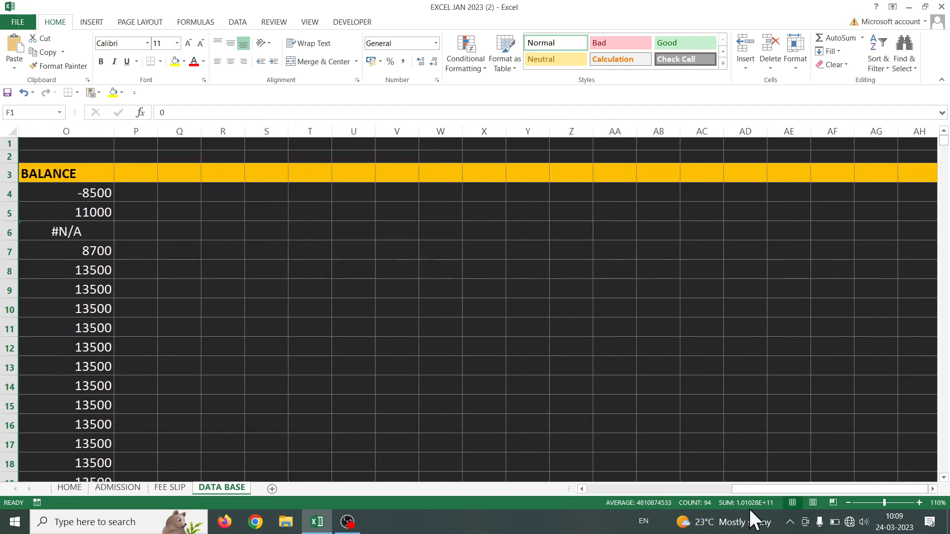
{"action": "left_click", "coordinate": [581, 489]}
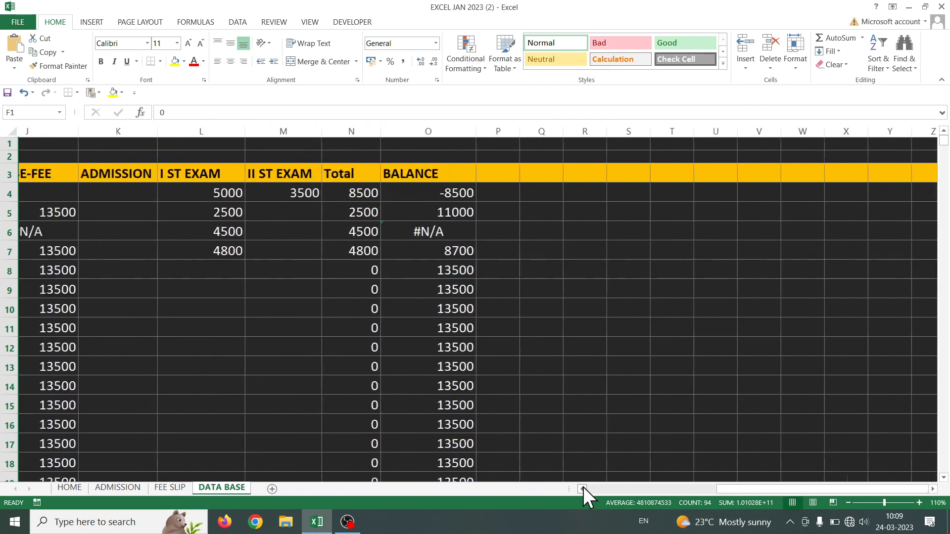
{"action": "left_click", "coordinate": [582, 489]}
{"action": "left_click", "coordinate": [374, 130]}
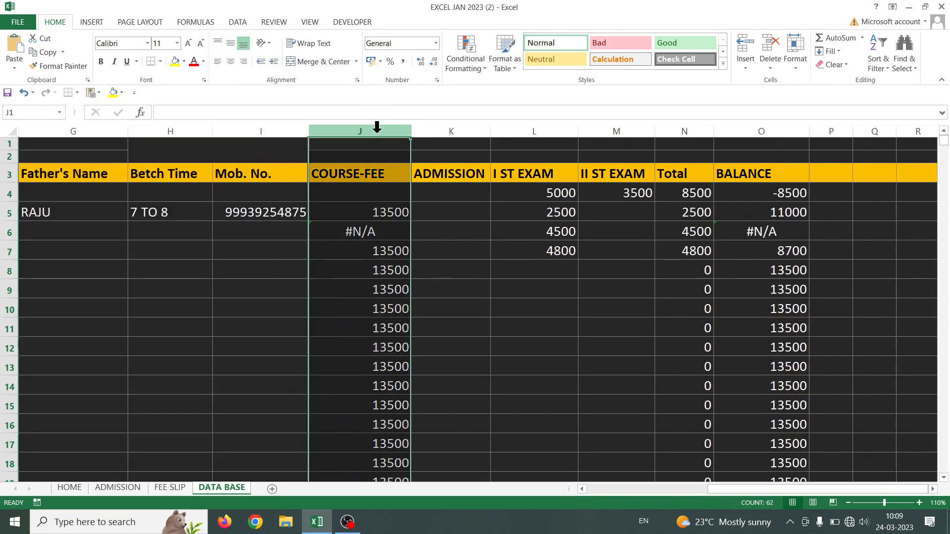
{"action": "left_click", "coordinate": [800, 69]}
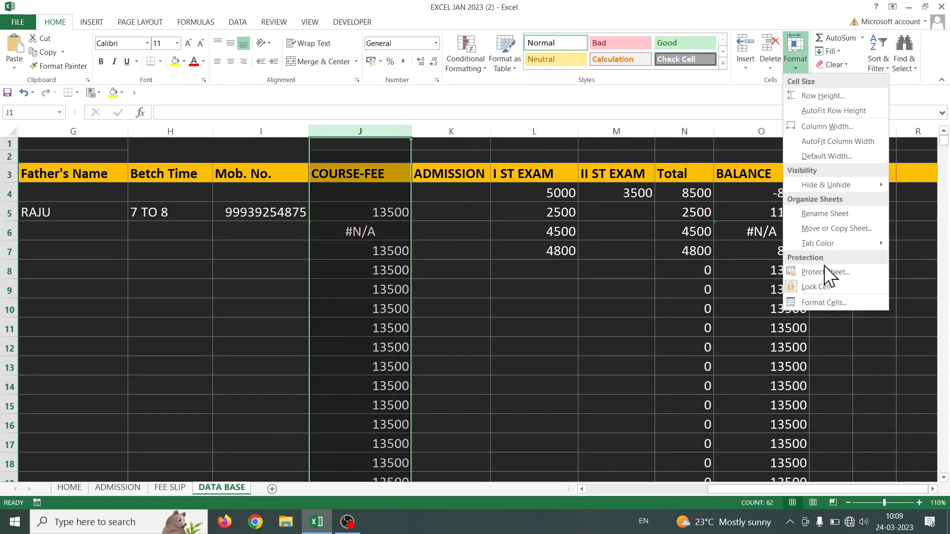
{"action": "left_click", "coordinate": [825, 303]}
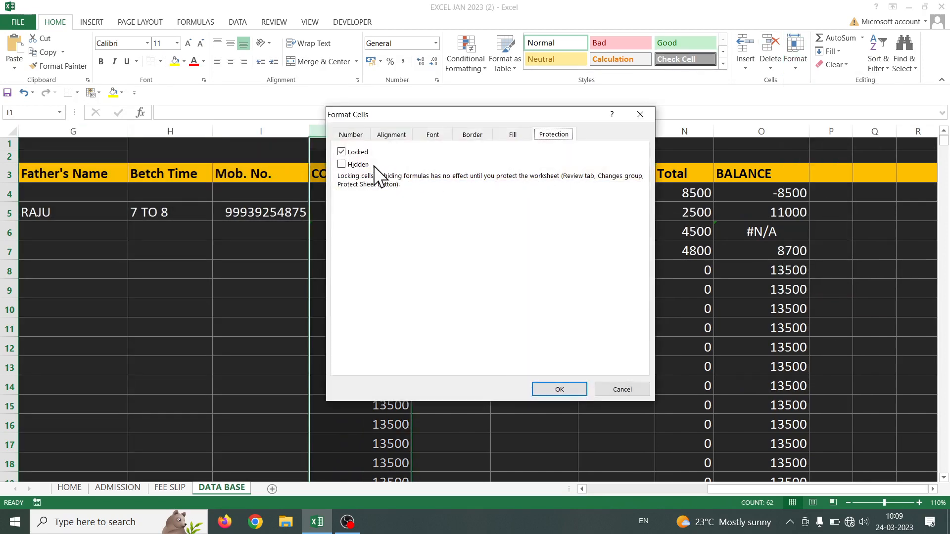
{"action": "left_click", "coordinate": [362, 165]}
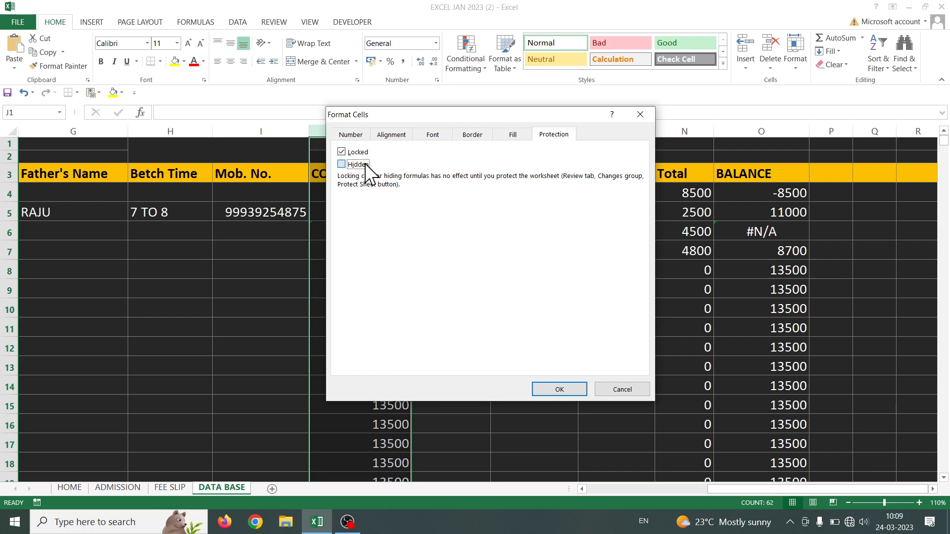
{"action": "left_click", "coordinate": [559, 388]}
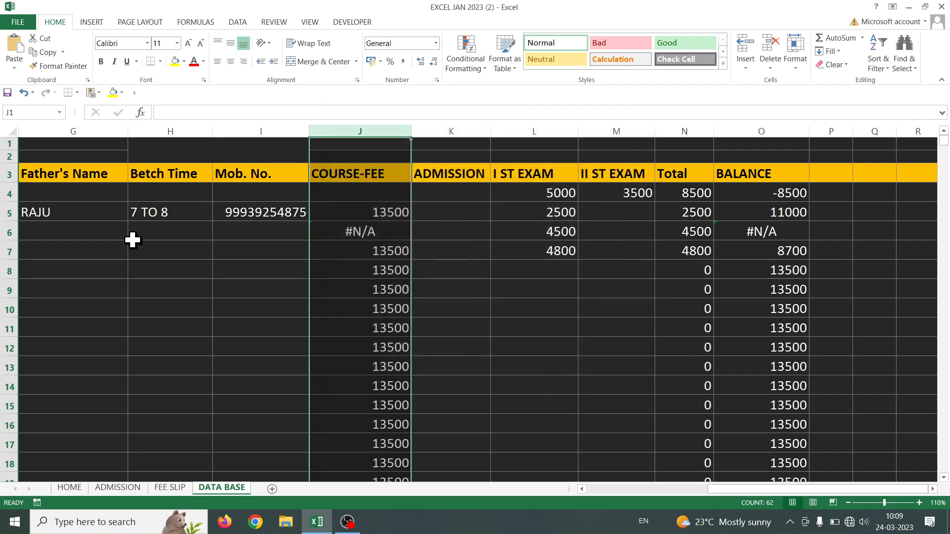
Unlock columns K–M, the ADMISSION and both exam columns
{"action": "left_click_drag", "start_coordinate": [421, 131], "coordinate": [605, 132]}
{"action": "left_click", "coordinate": [796, 66]}
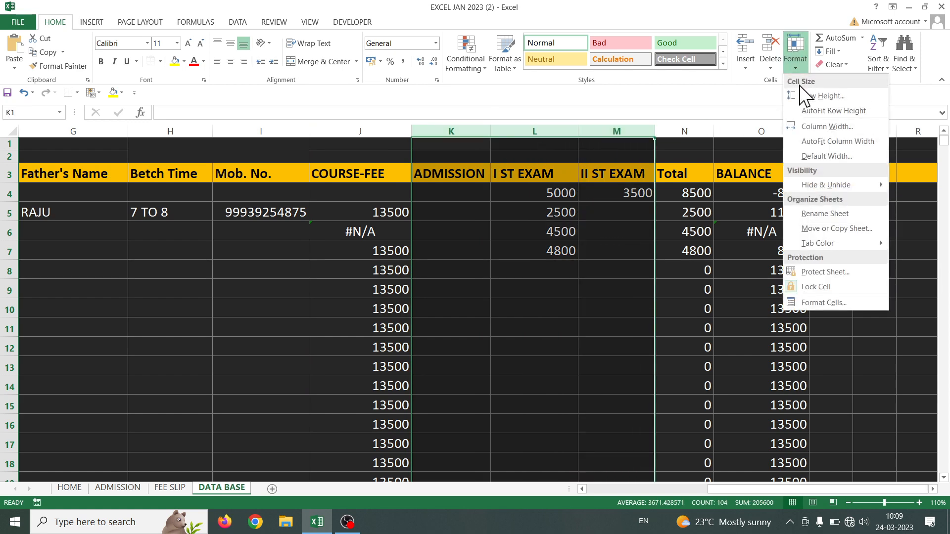
{"action": "left_click", "coordinate": [828, 304]}
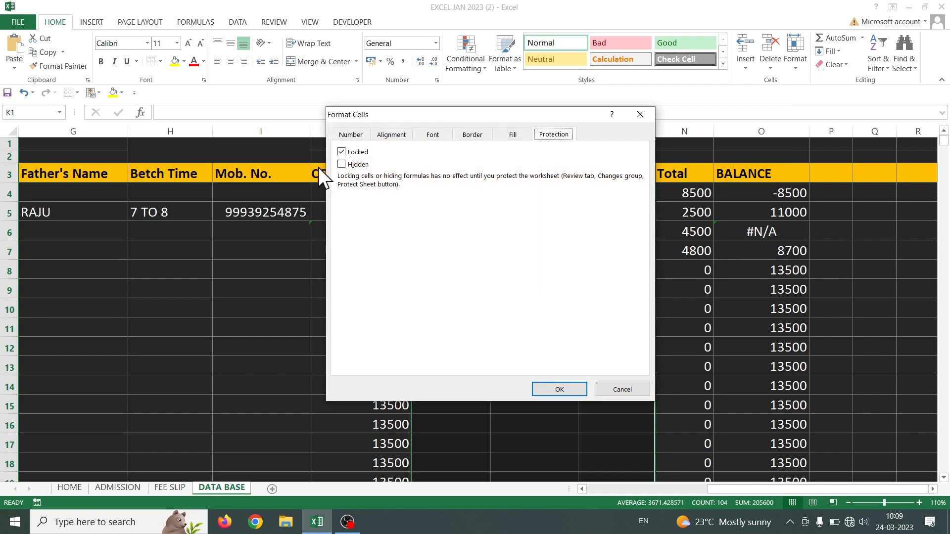
{"action": "left_click", "coordinate": [341, 152]}
{"action": "left_click", "coordinate": [575, 396]}
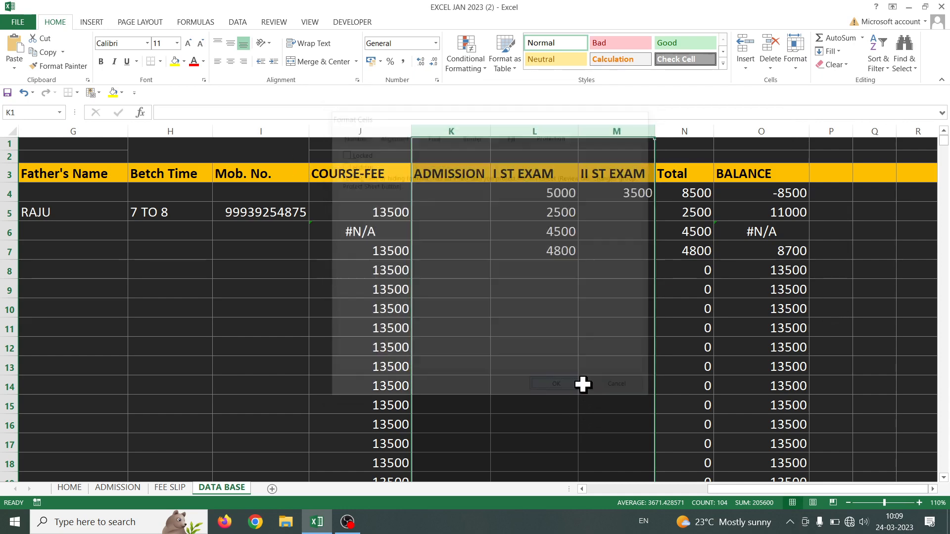
{"action": "left_click", "coordinate": [670, 364]}
Mark the Total and BALANCE columns N–O as Hidden
{"action": "left_click_drag", "start_coordinate": [683, 123], "coordinate": [786, 130]}
{"action": "left_click", "coordinate": [794, 55]}
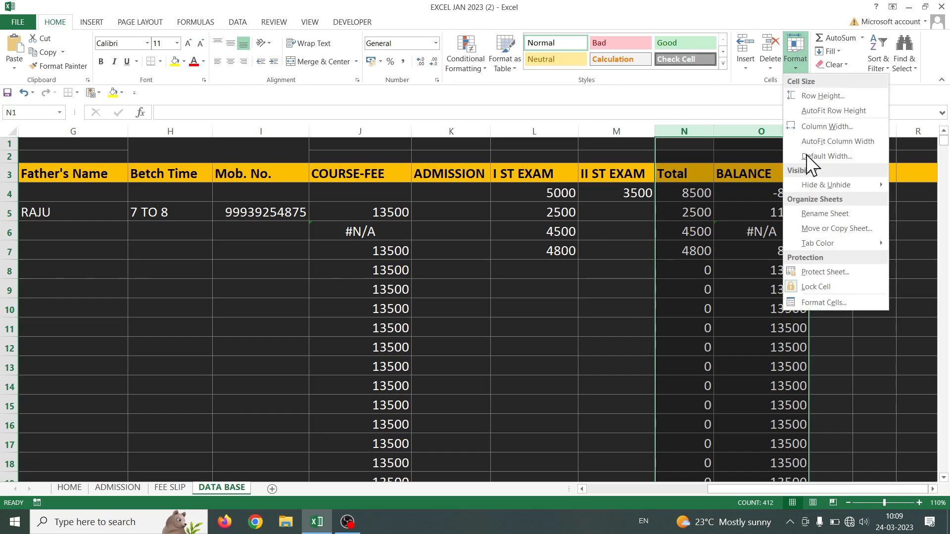
{"action": "left_click", "coordinate": [840, 302]}
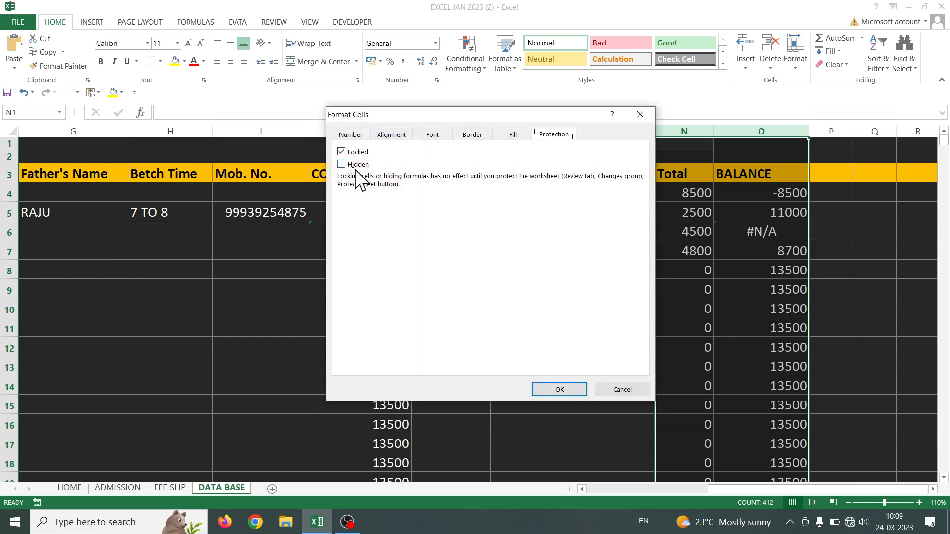
{"action": "left_click", "coordinate": [355, 169]}
{"action": "left_click", "coordinate": [553, 388]}
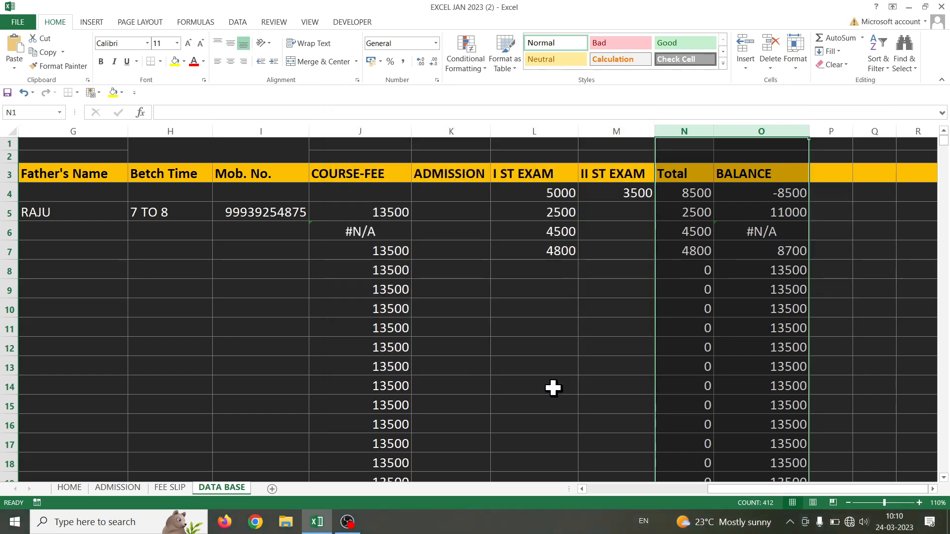
{"action": "left_click", "coordinate": [572, 403]}
Protect the DATA BASE sheet with a password, entering it twice
{"action": "right_click", "coordinate": [219, 488]}
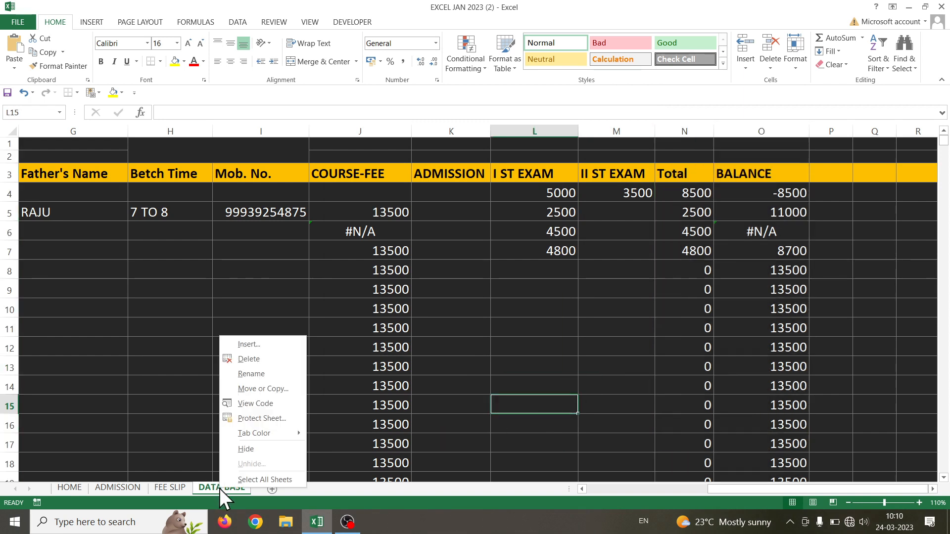
{"action": "left_click", "coordinate": [268, 419]}
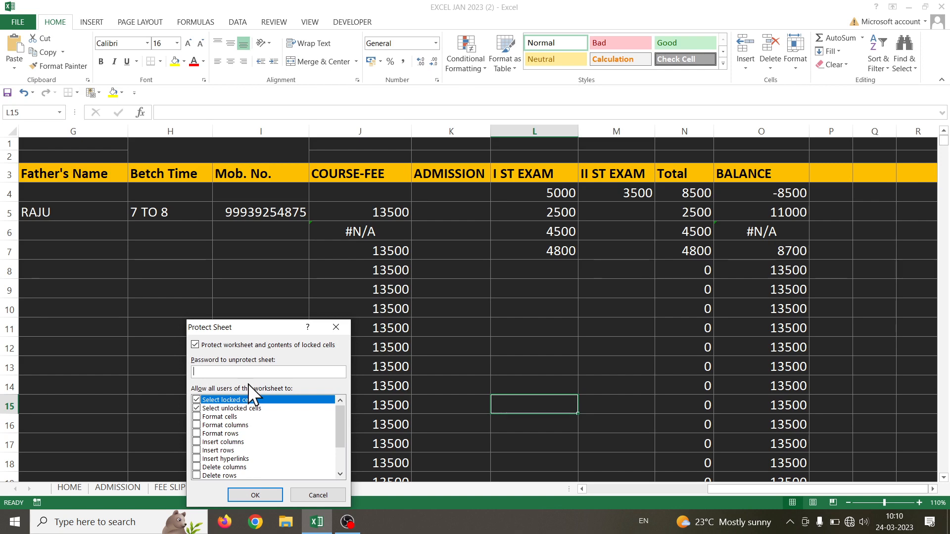
{"action": "type", "text": "12345"}
{"action": "left_click", "coordinate": [242, 494]}
{"action": "type", "text": "1"}
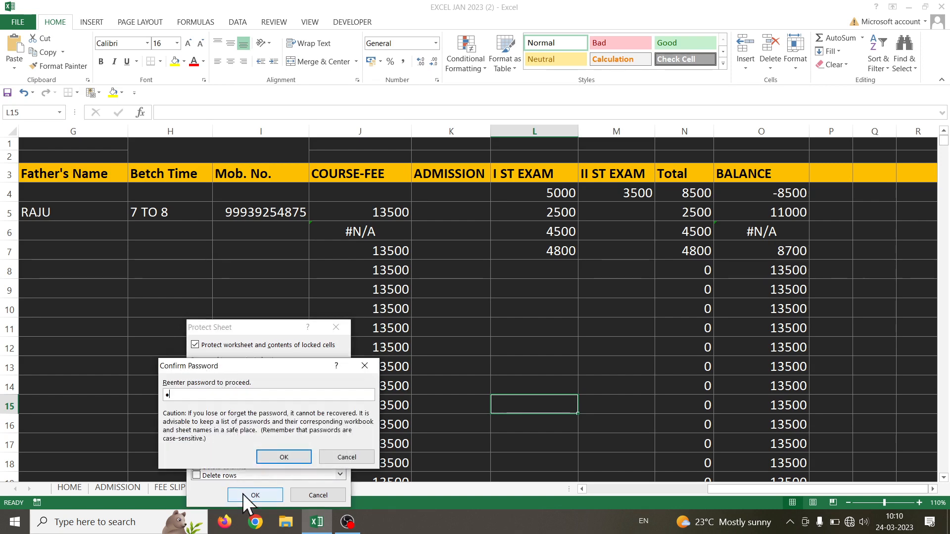
{"action": "type", "text": "2345"}
Apply the sheet protection and confirm a COURSE-FEE cell refuses editing
{"action": "left_click", "coordinate": [282, 456]}
{"action": "left_click", "coordinate": [325, 385]}
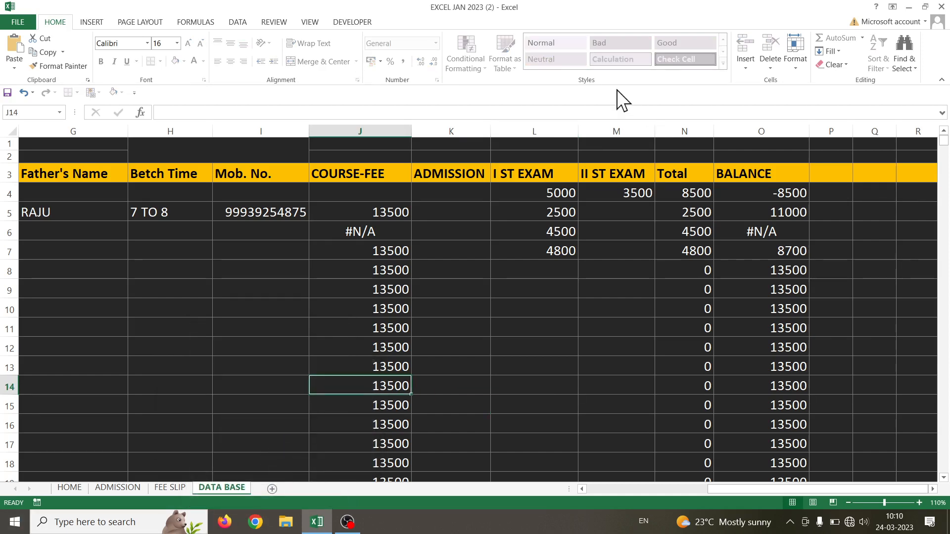
{"action": "double_click", "coordinate": [378, 250]}
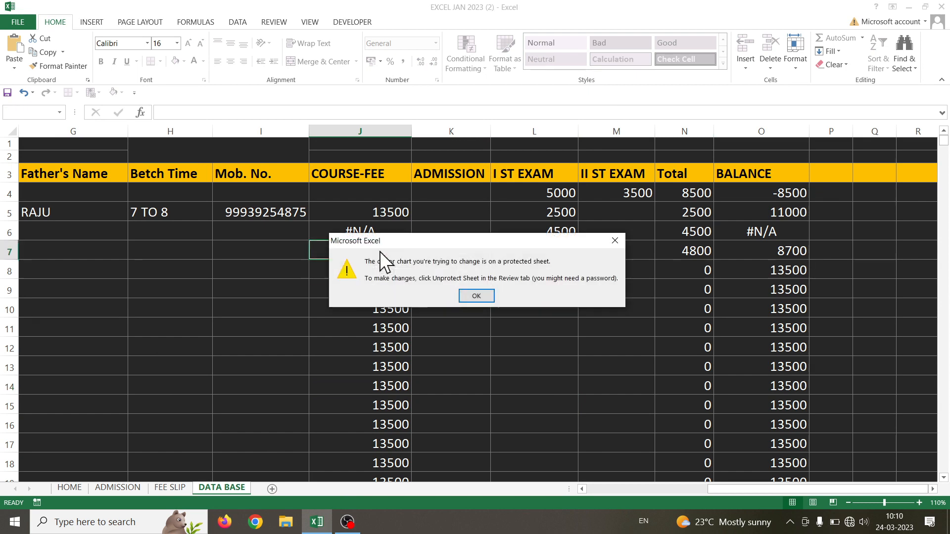
{"action": "left_click", "coordinate": [474, 296]}
{"action": "left_click", "coordinate": [526, 274]}
Test that ADMISSION cell K6 accepts the value 54, then delete it
{"action": "left_click", "coordinate": [546, 306]}
{"action": "left_click", "coordinate": [484, 311]}
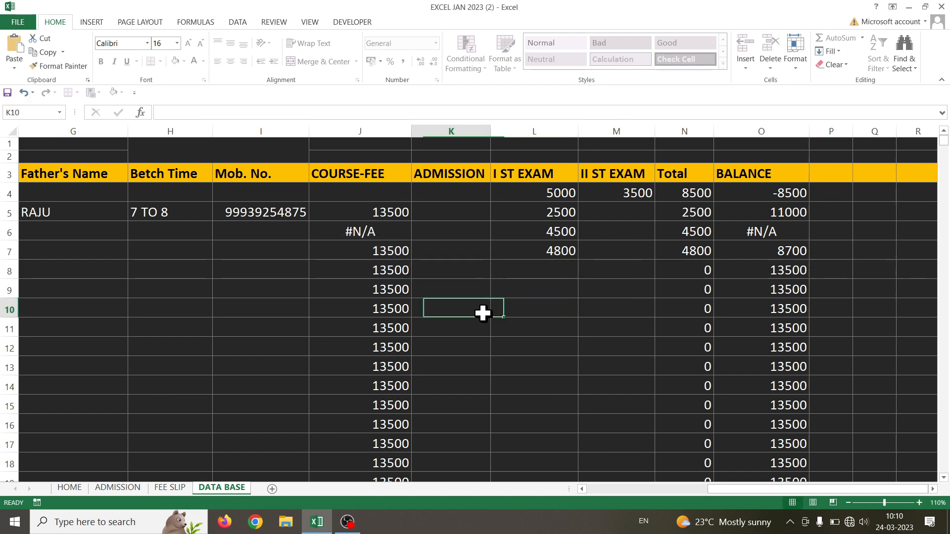
{"action": "left_click", "coordinate": [467, 271]}
{"action": "left_click", "coordinate": [460, 228]}
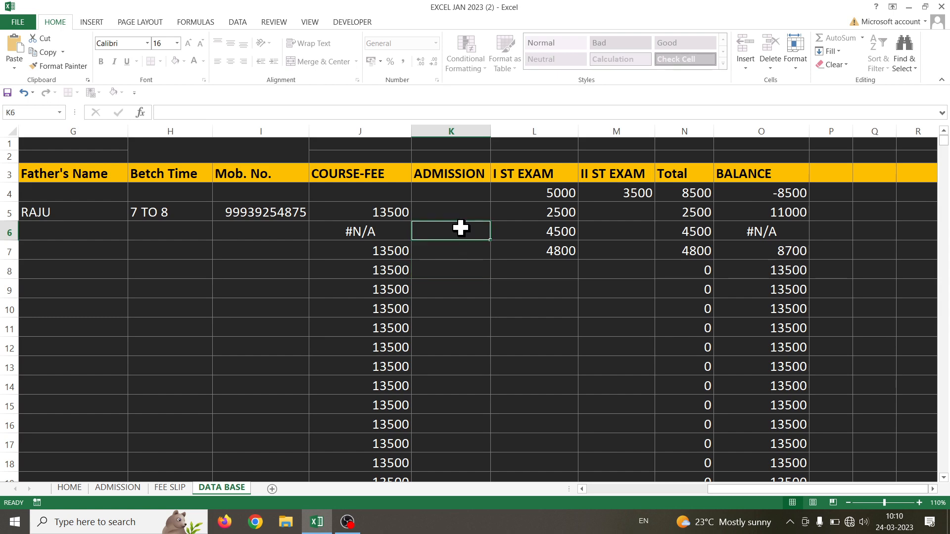
{"action": "type", "text": "54"}
{"action": "left_click", "coordinate": [470, 254]}
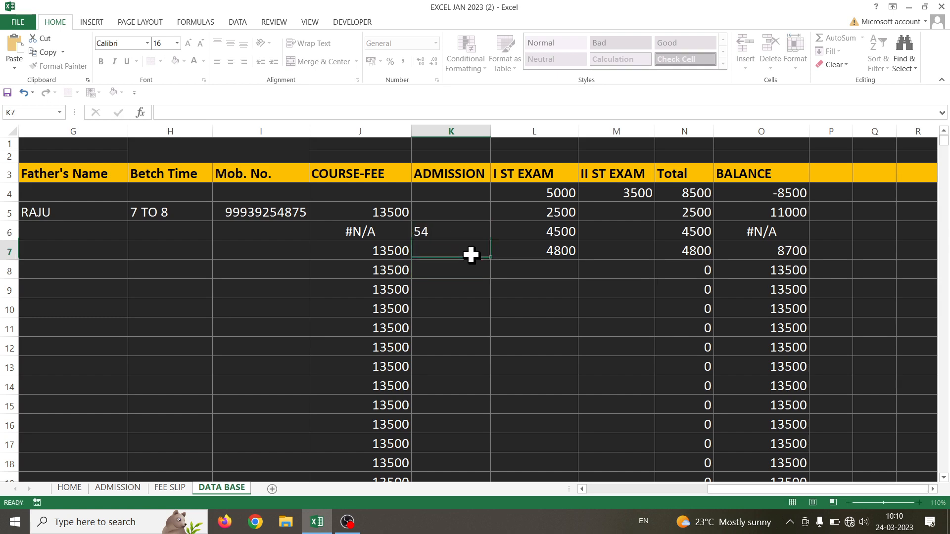
{"action": "left_click", "coordinate": [381, 250]}
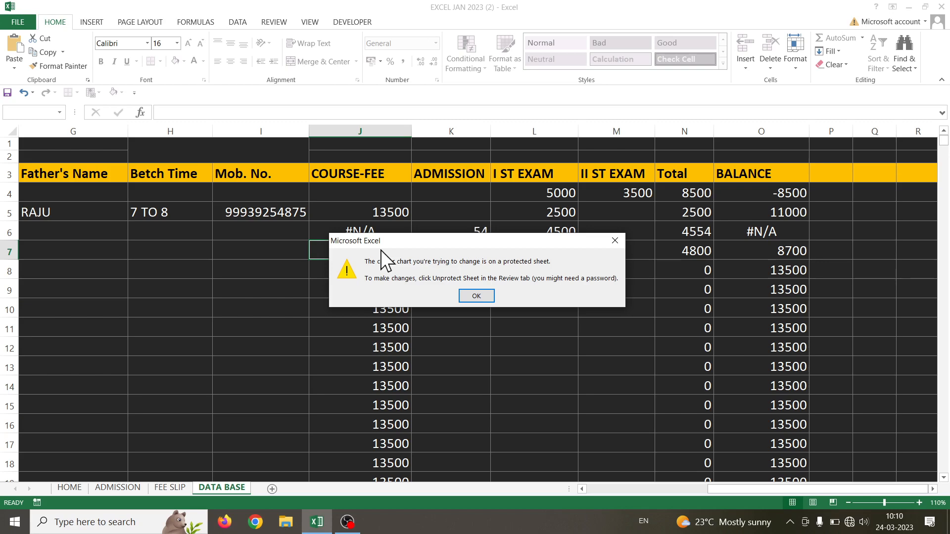
{"action": "key", "text": "Return"}
{"action": "left_click", "coordinate": [447, 235]}
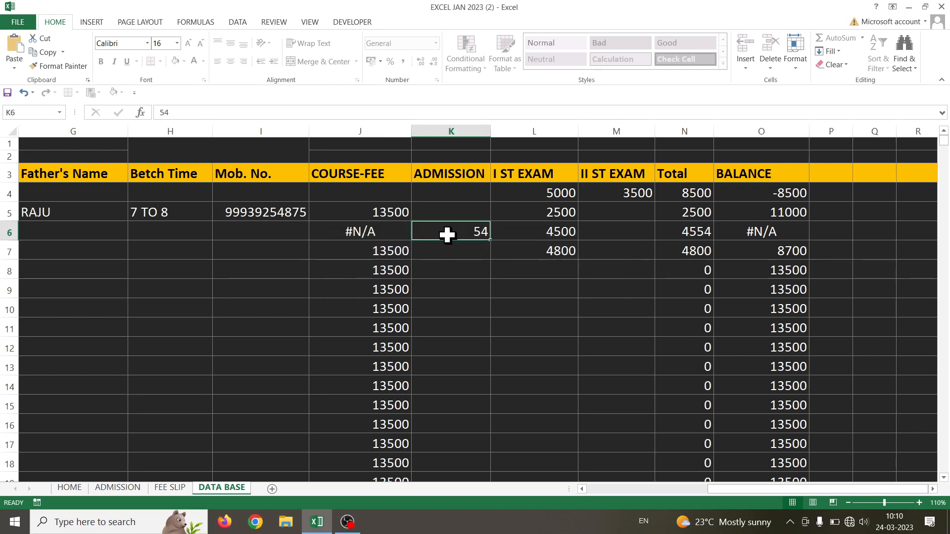
{"action": "key", "text": "Delete"}
Confirm BALANCE cells O5 and O6 reject edits, then scroll back to the first columns
{"action": "left_click", "coordinate": [800, 214]}
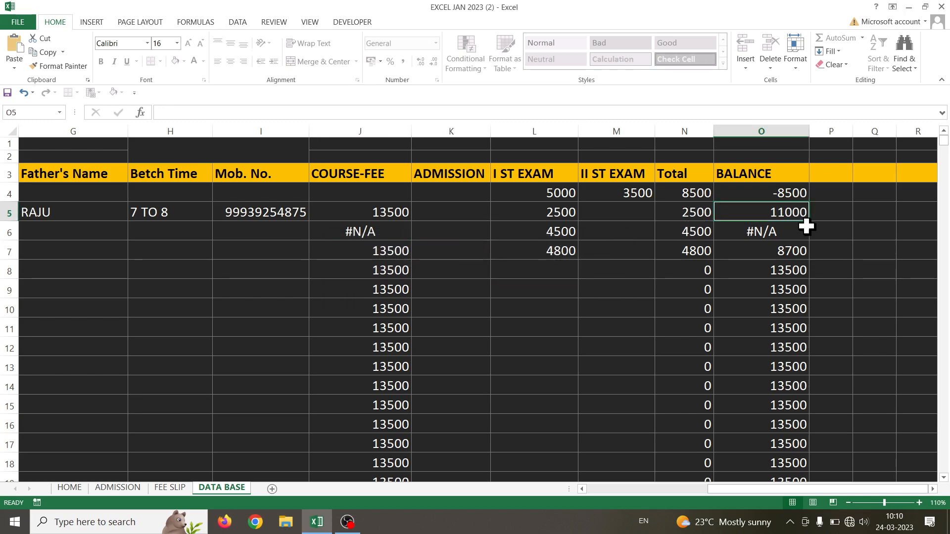
{"action": "key", "text": "Delete"}
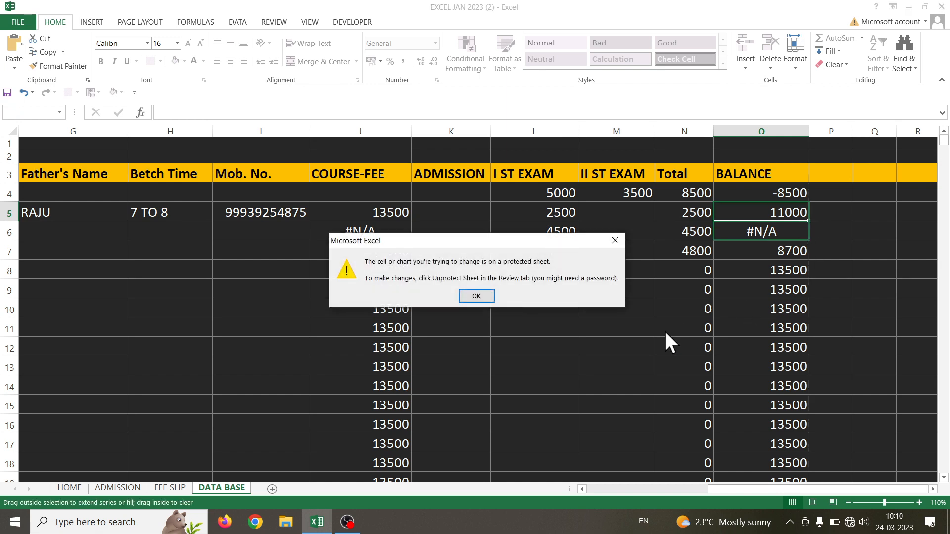
{"action": "left_click", "coordinate": [477, 295]}
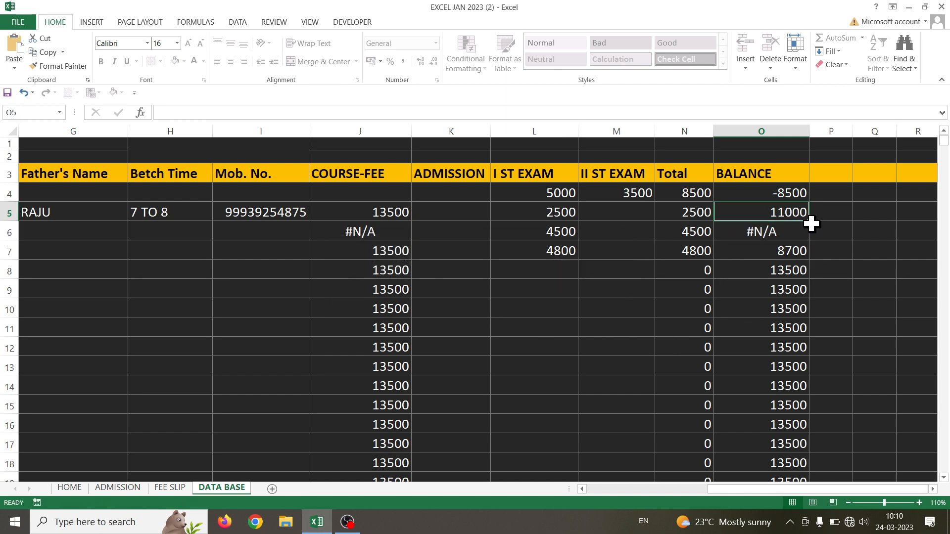
{"action": "left_click_drag", "start_coordinate": [810, 221], "coordinate": [815, 243]}
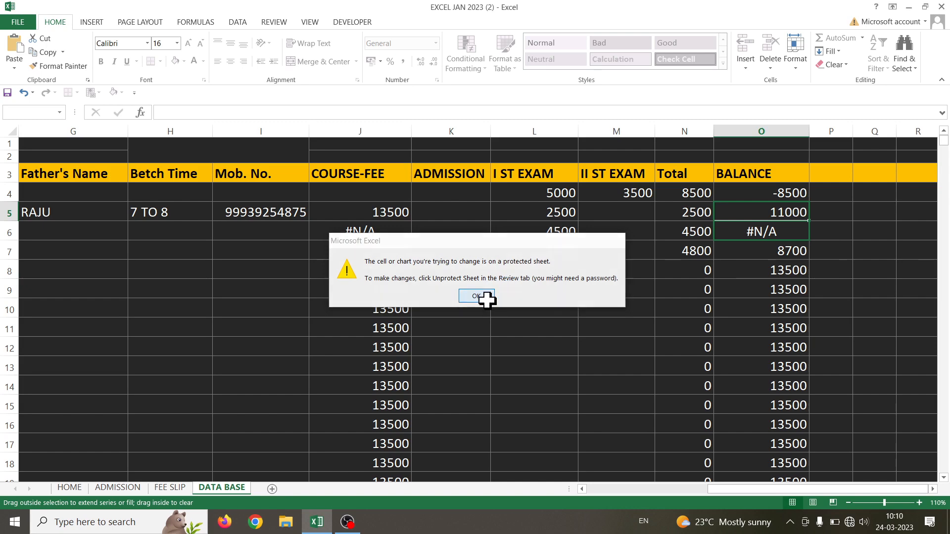
{"action": "left_click", "coordinate": [483, 296]}
{"action": "left_click", "coordinate": [796, 232]}
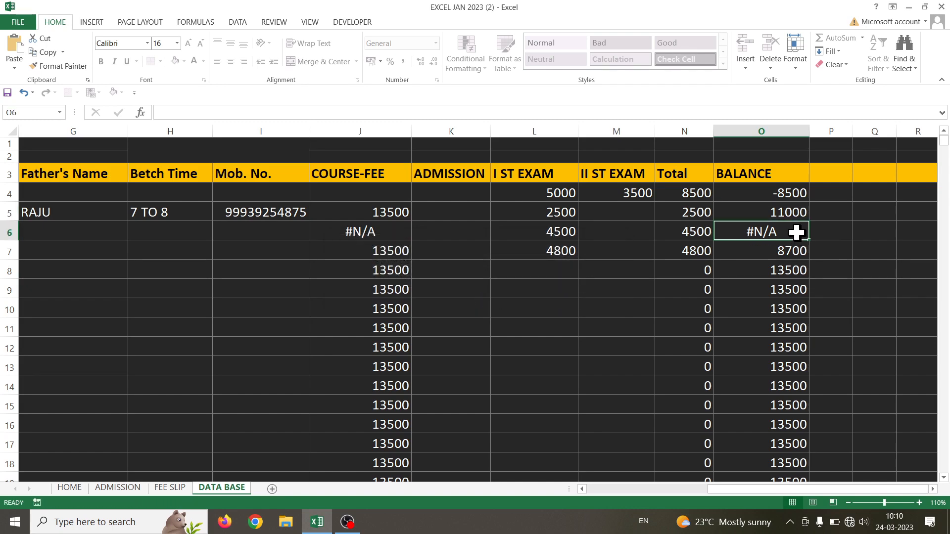
{"action": "left_click_drag", "start_coordinate": [841, 489], "coordinate": [717, 492]}
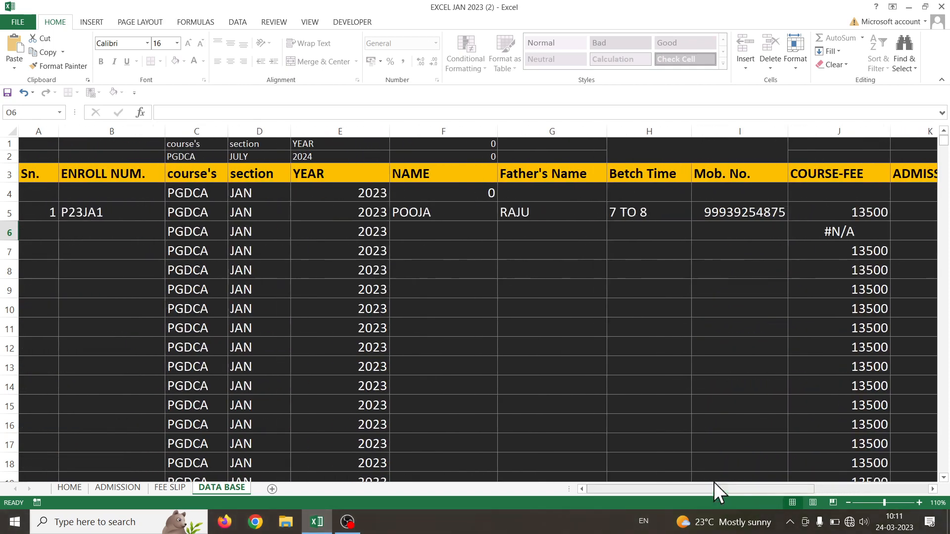
Enter the student name RAM in F6
{"action": "left_click", "coordinate": [444, 231]}
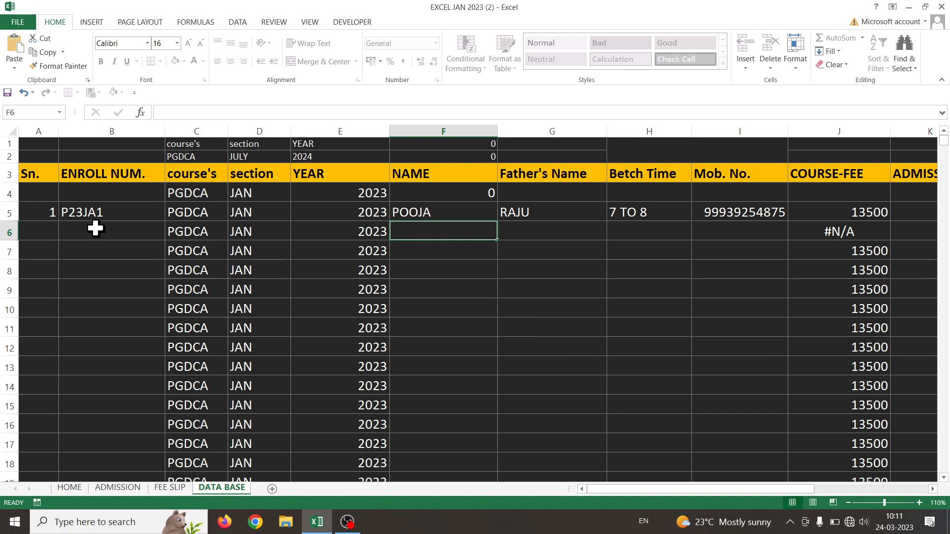
{"action": "type", "text": "RAM"}
{"action": "key", "text": "Return"}
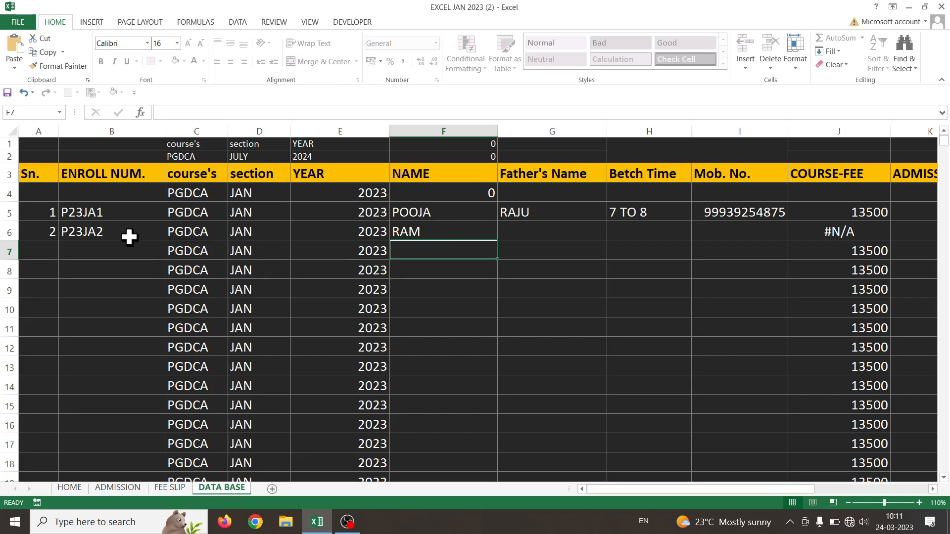
Verify that B6 and C6:E13 are protected by trying to edit them
{"action": "double_click", "coordinate": [81, 232]}
{"action": "left_click", "coordinate": [468, 291]}
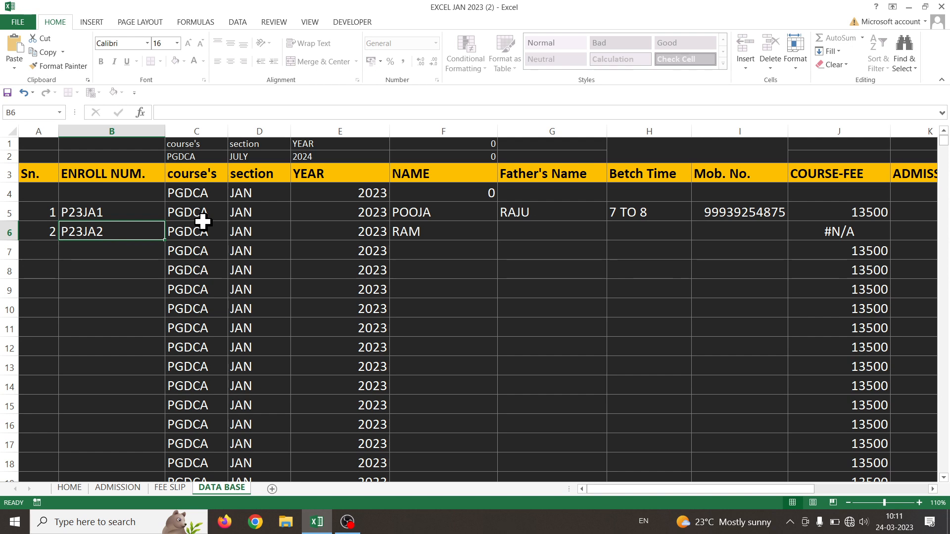
{"action": "left_click", "coordinate": [278, 267]}
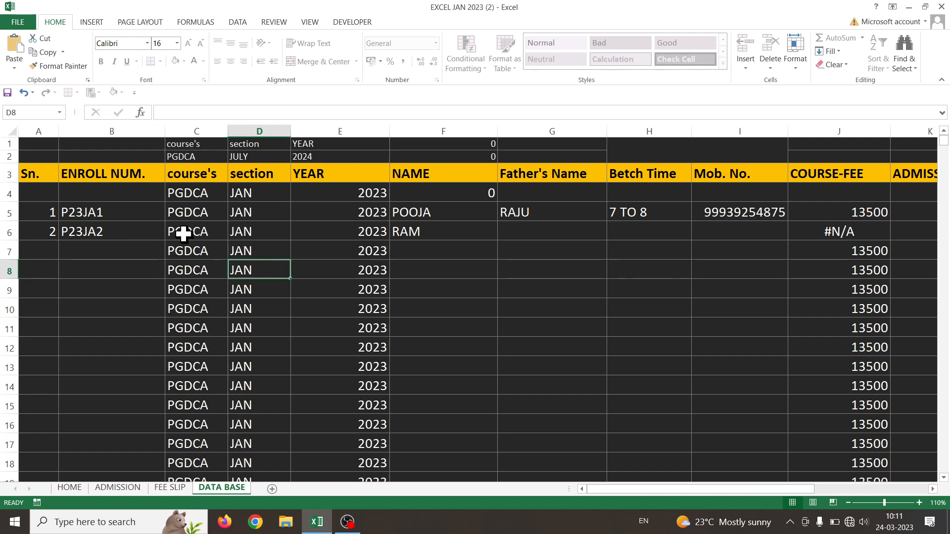
{"action": "left_click_drag", "start_coordinate": [184, 233], "coordinate": [306, 360]}
{"action": "key", "text": "Delete"}
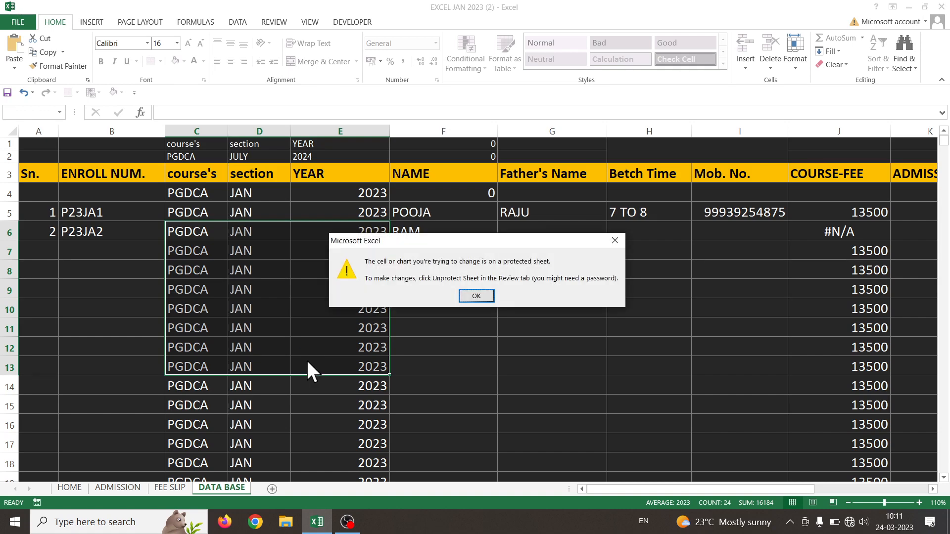
{"action": "key", "text": "Return"}
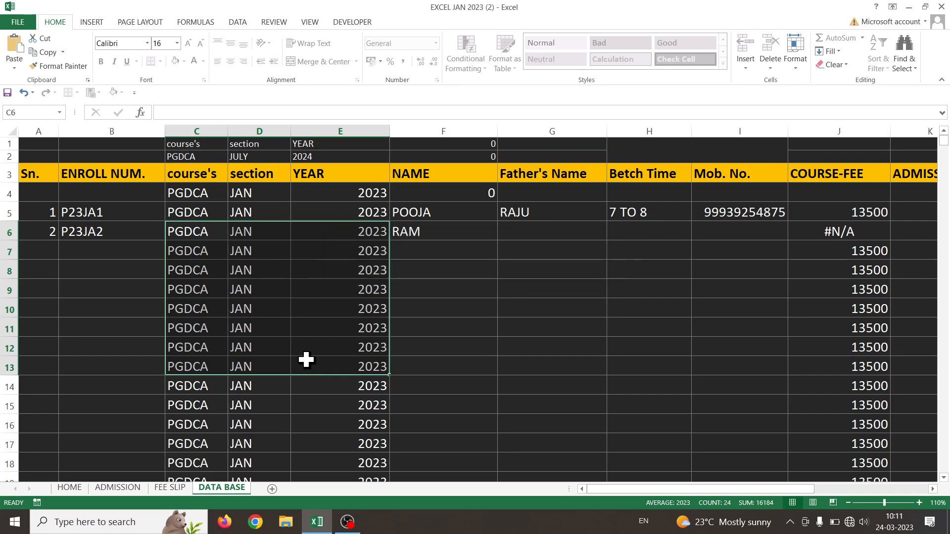
Select the editable NAME through Mob. No. cells for rows 5–13
{"action": "left_click", "coordinate": [492, 238]}
{"action": "left_click", "coordinate": [559, 227]}
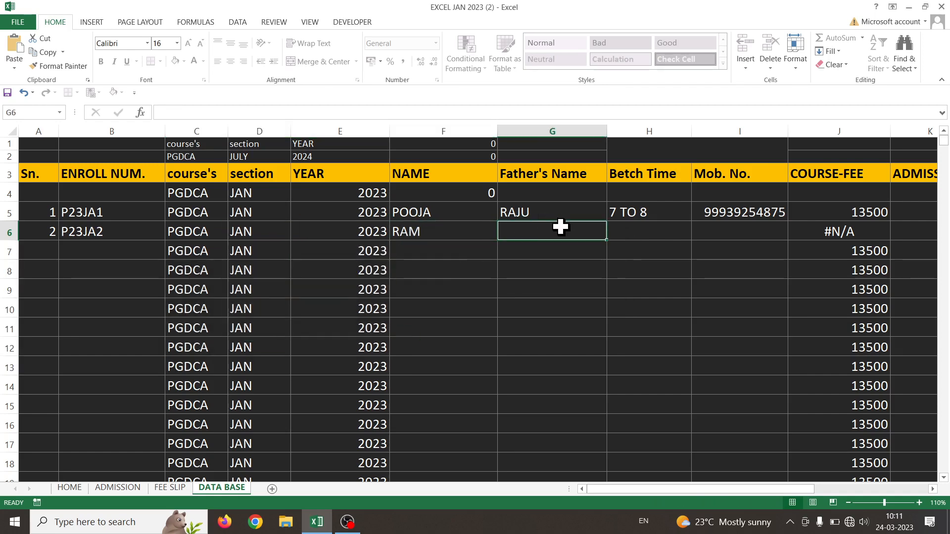
{"action": "left_click", "coordinate": [653, 233]}
{"action": "left_click", "coordinate": [755, 232]}
{"action": "left_click_drag", "start_coordinate": [445, 211], "coordinate": [729, 369]}
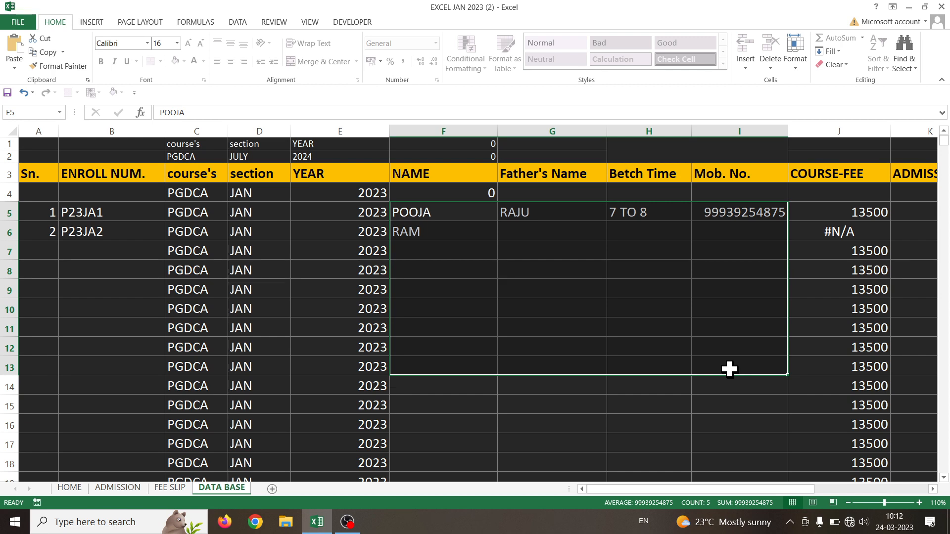
Encrypt the workbook with a password confirmed twice, then close Excel
{"action": "left_click", "coordinate": [729, 369]}
{"action": "left_click", "coordinate": [9, 6]}
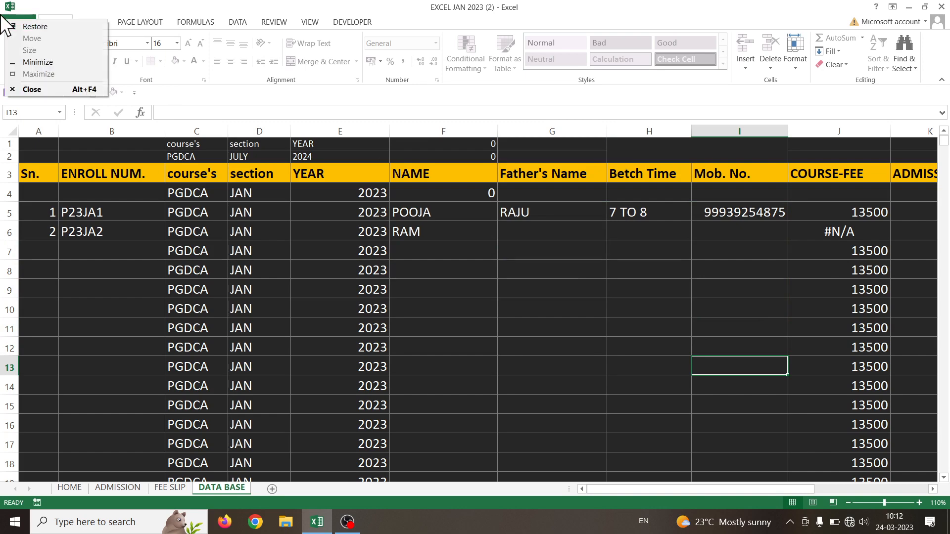
{"action": "key", "text": "Escape"}
{"action": "left_click", "coordinate": [11, 22]}
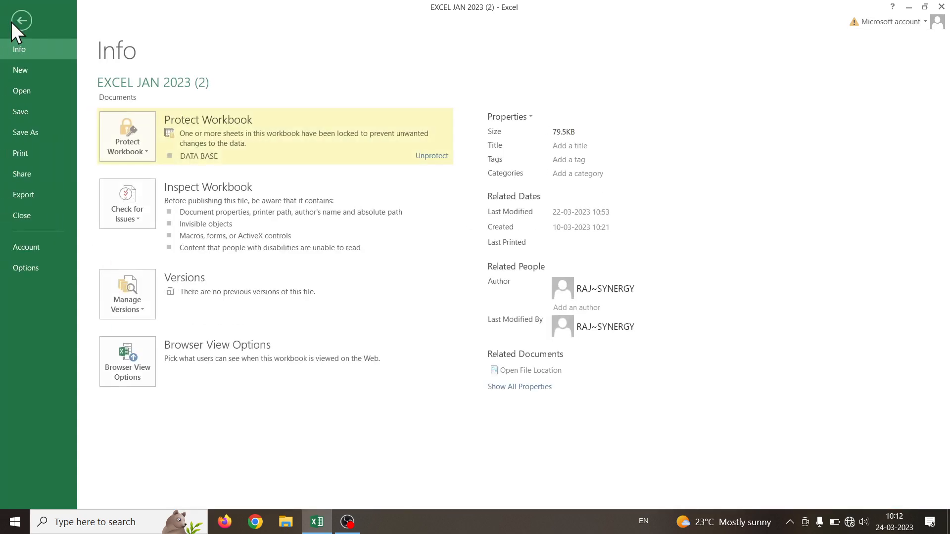
{"action": "left_click", "coordinate": [134, 145]}
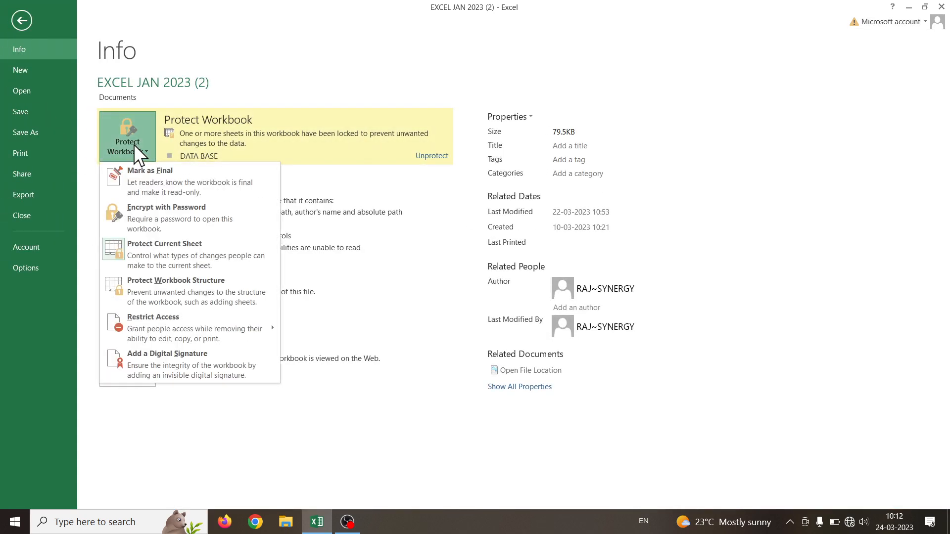
{"action": "left_click", "coordinate": [148, 225]}
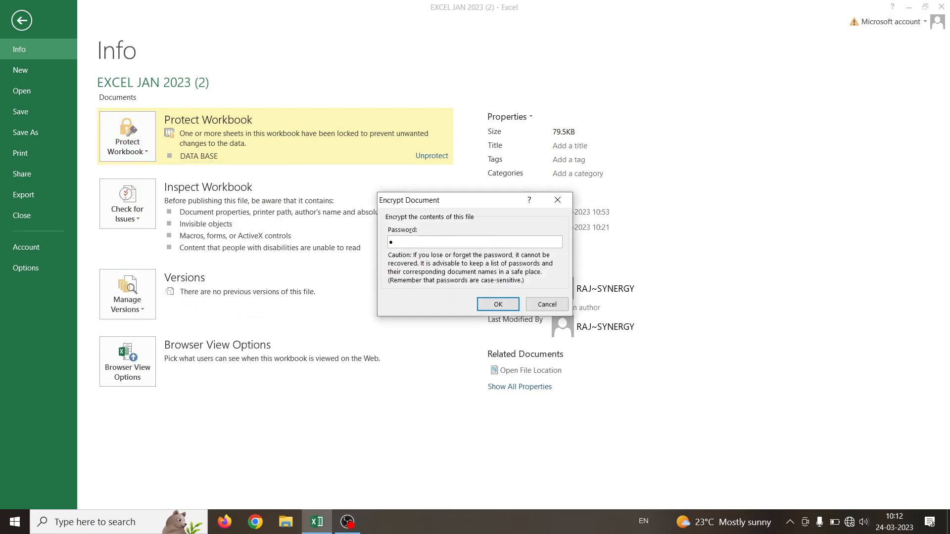
{"action": "type", "text": "123456"}
{"action": "left_click", "coordinate": [503, 309]}
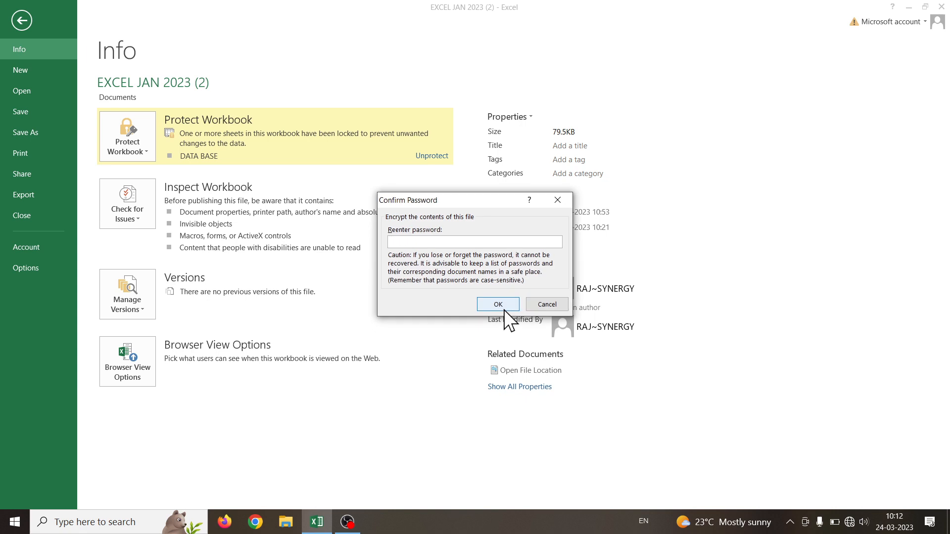
{"action": "type", "text": "123456"}
{"action": "left_click", "coordinate": [508, 308]}
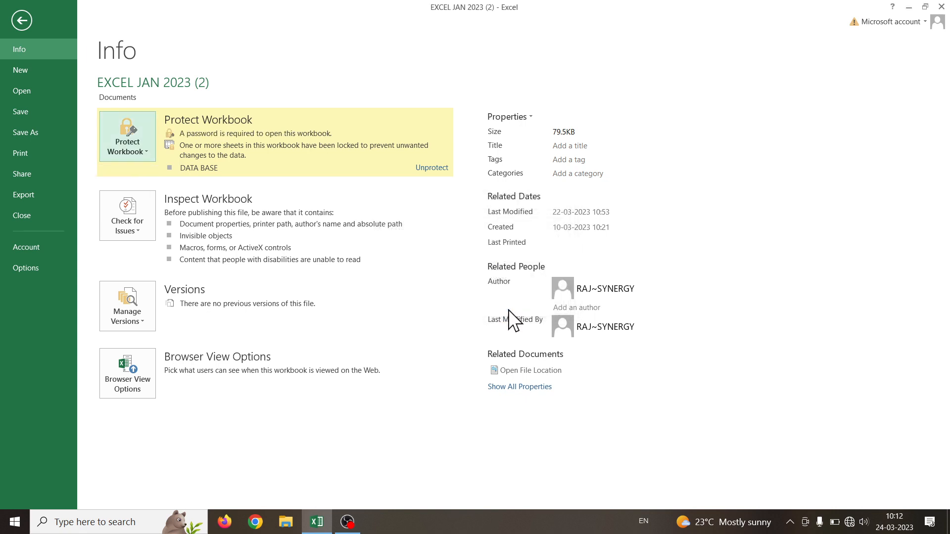
{"action": "left_click", "coordinate": [941, 7]}
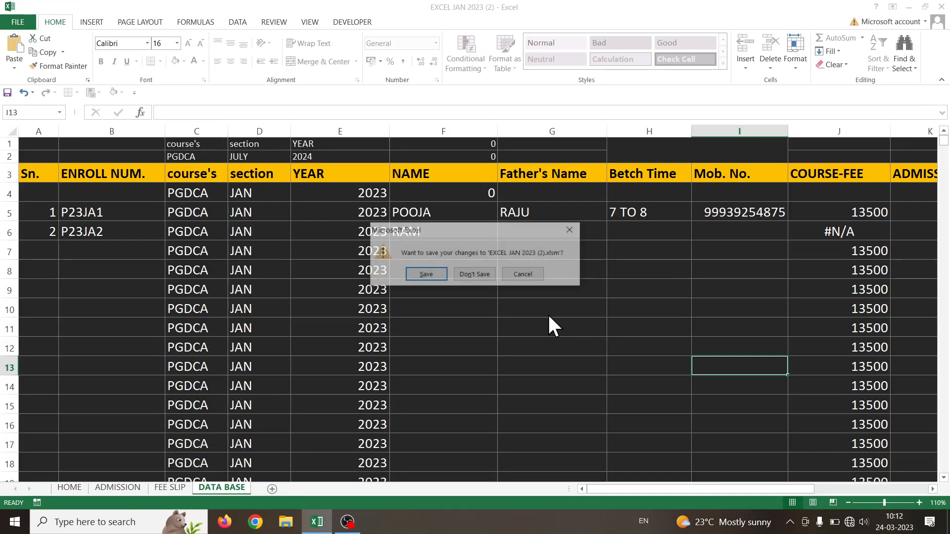
Save changes, relaunch Excel and reopen EXCEL JAN 2023 (2) by entering its password
{"action": "left_click", "coordinate": [425, 273]}
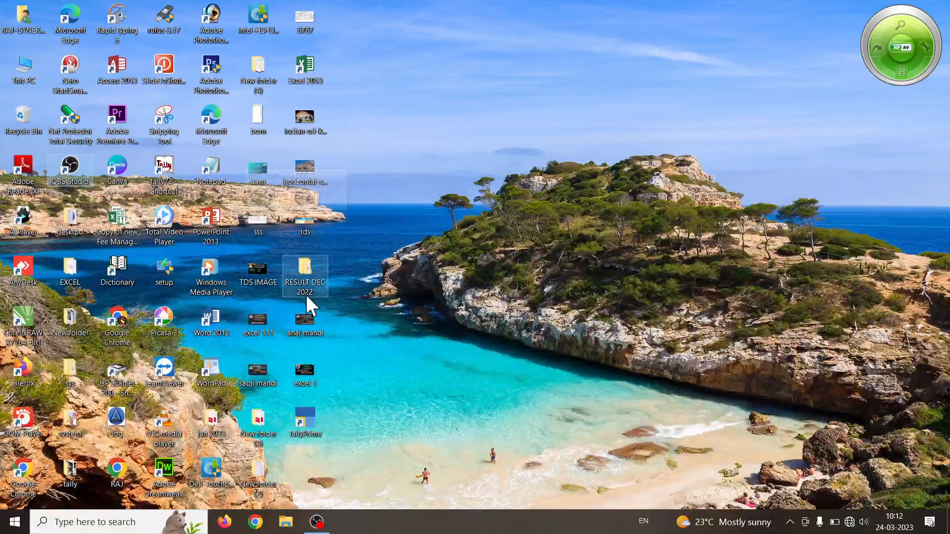
{"action": "double_click", "coordinate": [310, 76]}
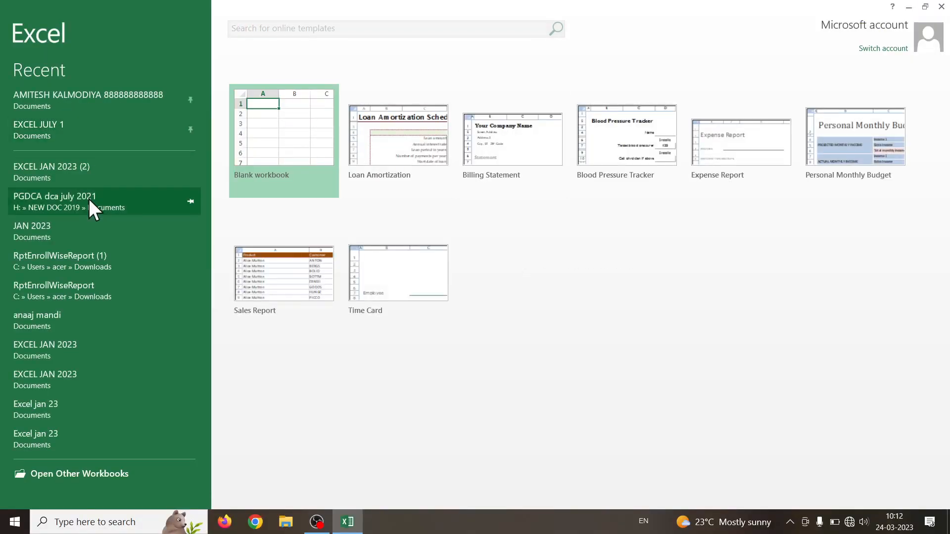
{"action": "left_click", "coordinate": [94, 163]}
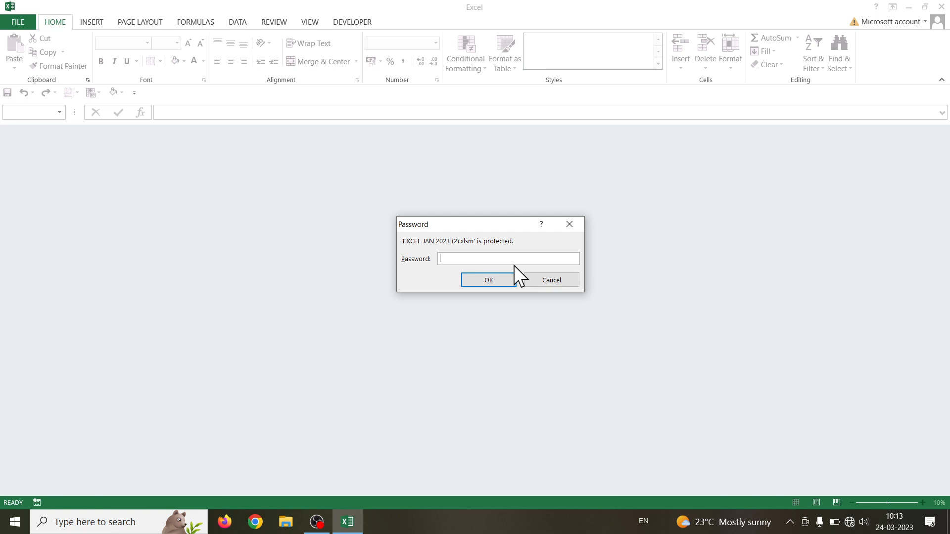
{"action": "type", "text": "******"}
{"action": "key", "text": "Return"}
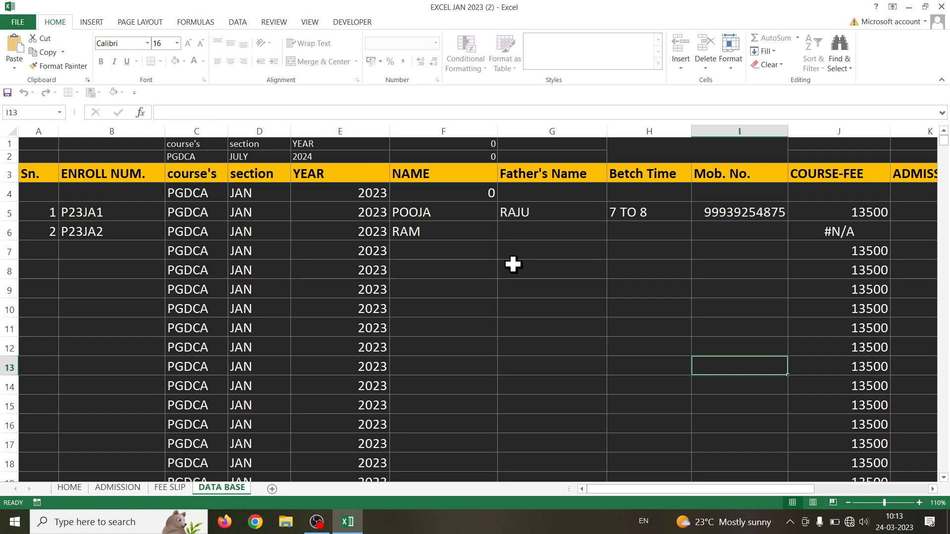
Confirm E10 on DATA BASE is still locked, then move to the blank FEE SLIP sheet
{"action": "double_click", "coordinate": [364, 304]}
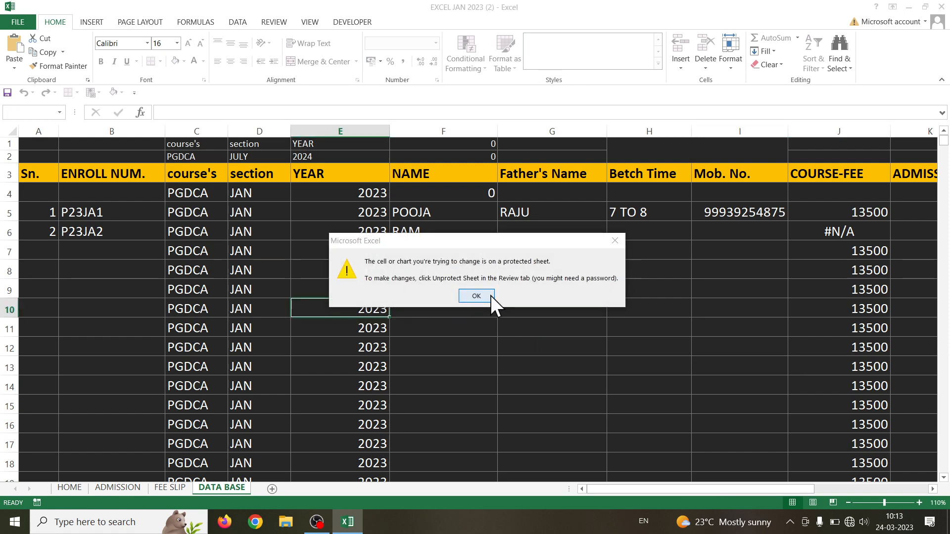
{"action": "left_click", "coordinate": [476, 296]}
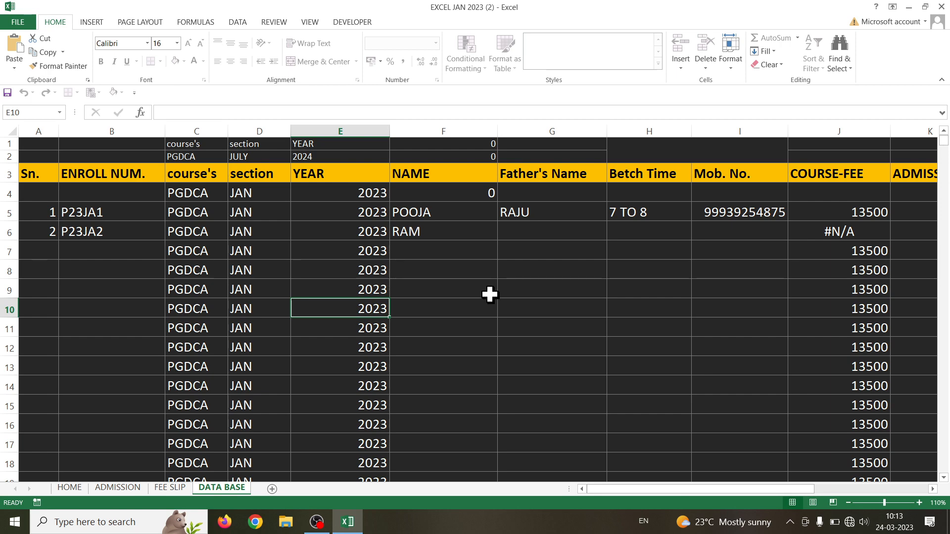
{"action": "left_click", "coordinate": [185, 492]}
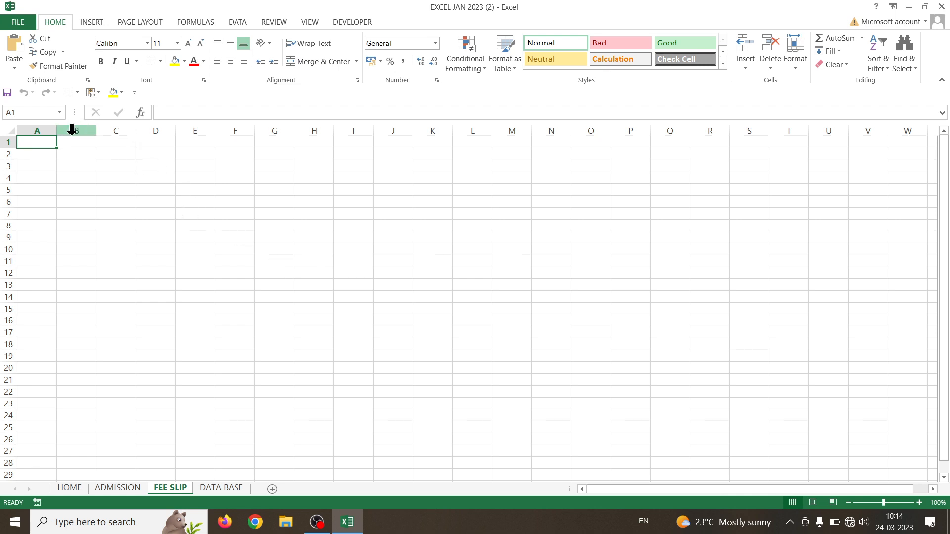
Fill the header band B1:L6 with light orange
{"action": "left_click_drag", "start_coordinate": [76, 142], "coordinate": [440, 179]}
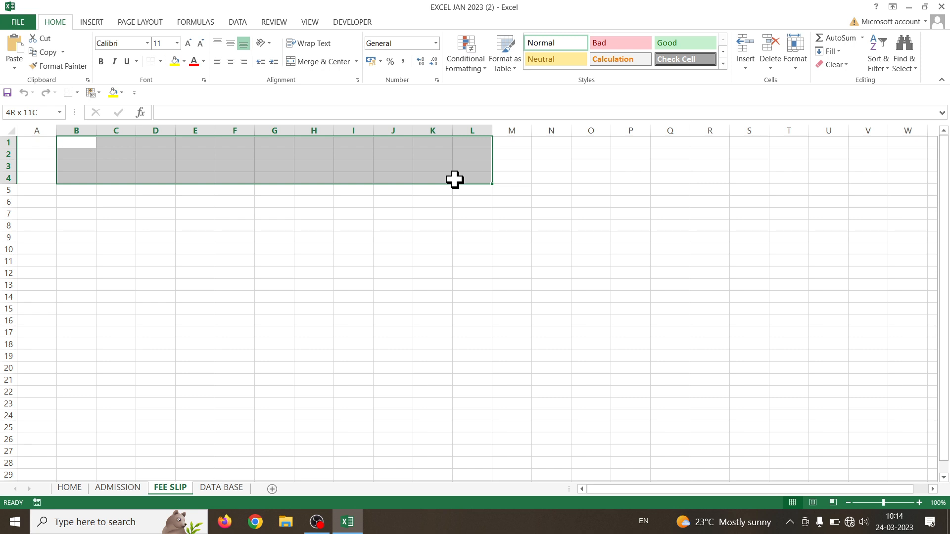
{"action": "left_click_drag", "start_coordinate": [454, 179], "coordinate": [454, 179]}
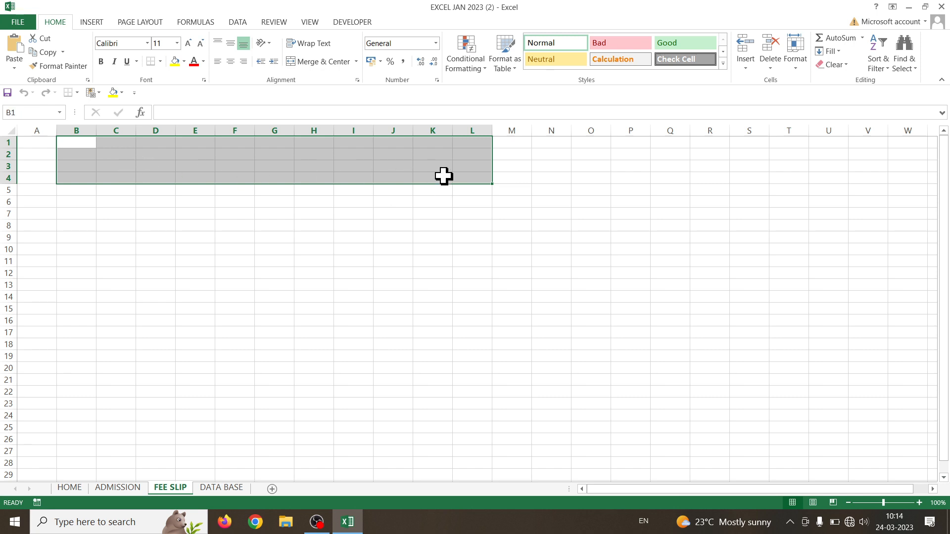
{"action": "mouse_move", "coordinate": [87, 144]}
{"action": "left_mouse_down"}
{"action": "mouse_move", "coordinate": [223, 190]}
{"action": "mouse_move", "coordinate": [463, 203]}
{"action": "left_mouse_up"}
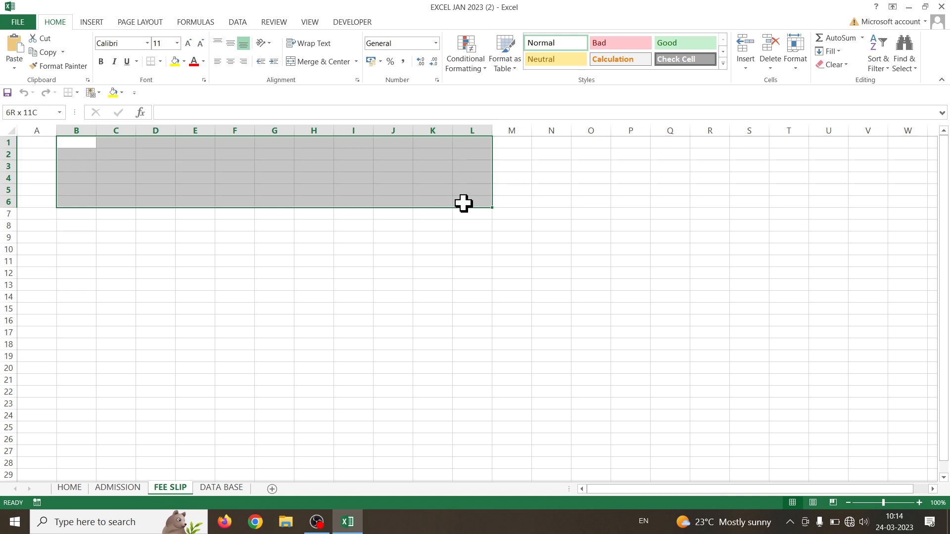
{"action": "left_click", "coordinate": [184, 61]}
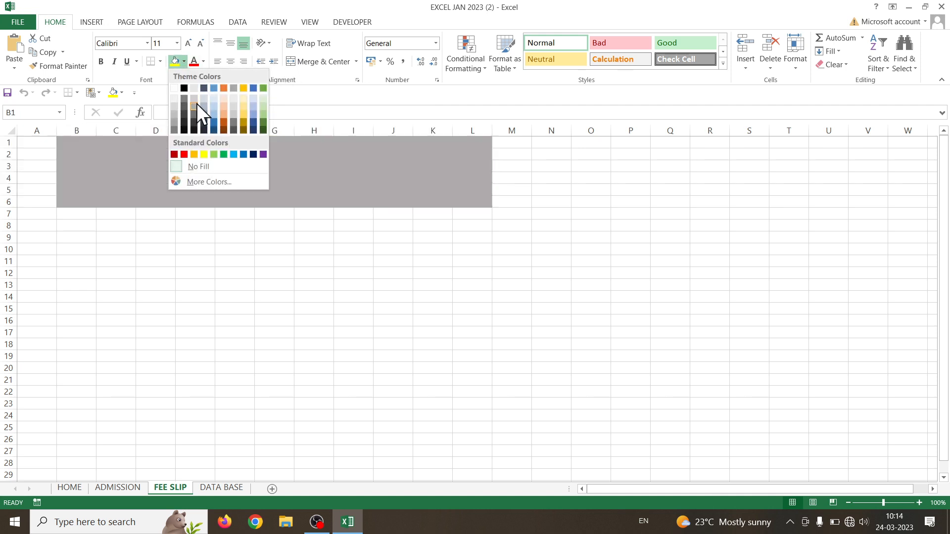
{"action": "left_click", "coordinate": [224, 117]}
{"action": "left_click", "coordinate": [195, 285]}
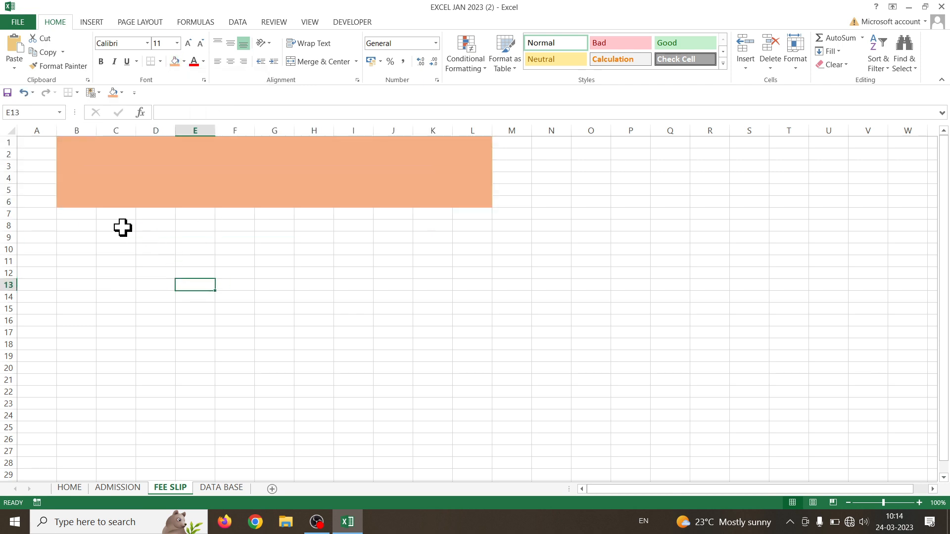
Fill row 7 from B to L with black
{"action": "left_click_drag", "start_coordinate": [75, 214], "coordinate": [478, 216]}
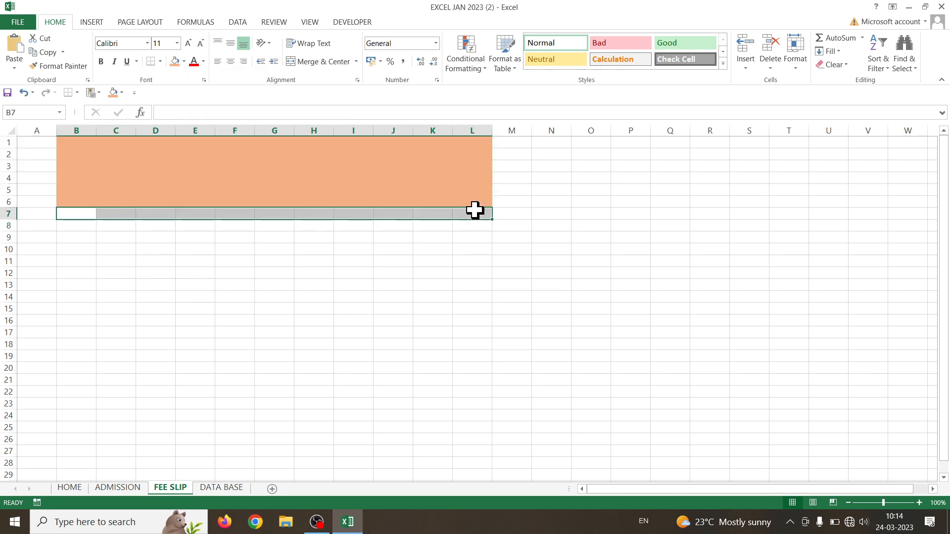
{"action": "left_click", "coordinate": [183, 61]}
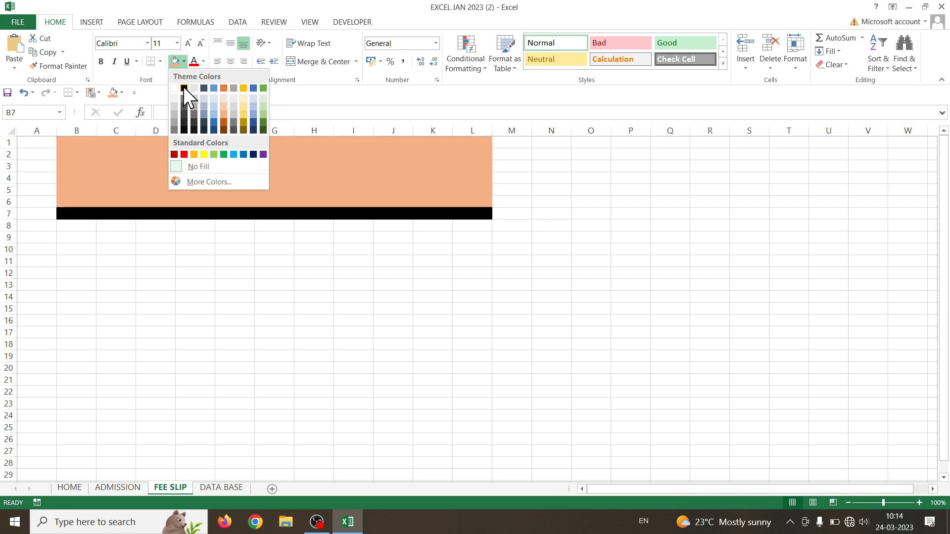
{"action": "left_click", "coordinate": [183, 87]}
{"action": "left_click", "coordinate": [234, 319]}
Fill B8:L18 below the black band with light blue
{"action": "left_click_drag", "start_coordinate": [69, 225], "coordinate": [468, 342]}
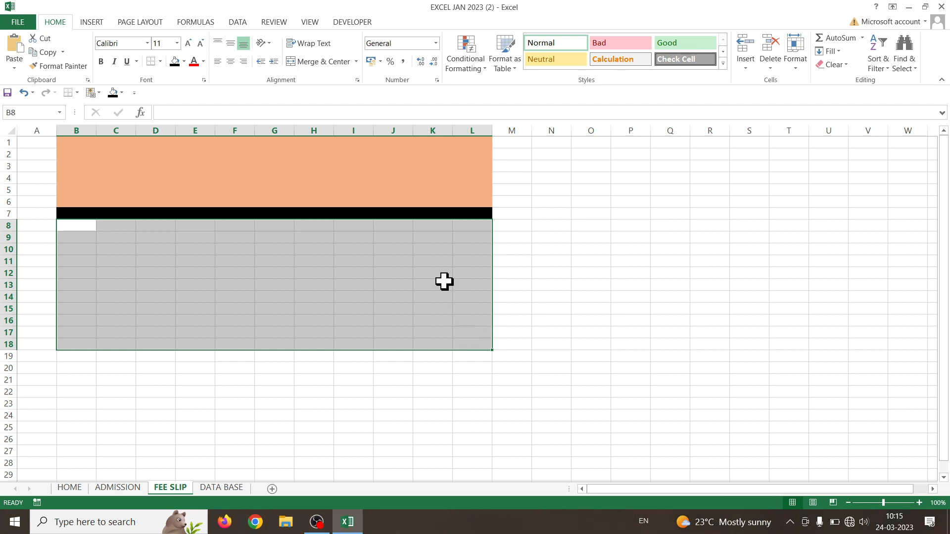
{"action": "left_click", "coordinate": [184, 62]}
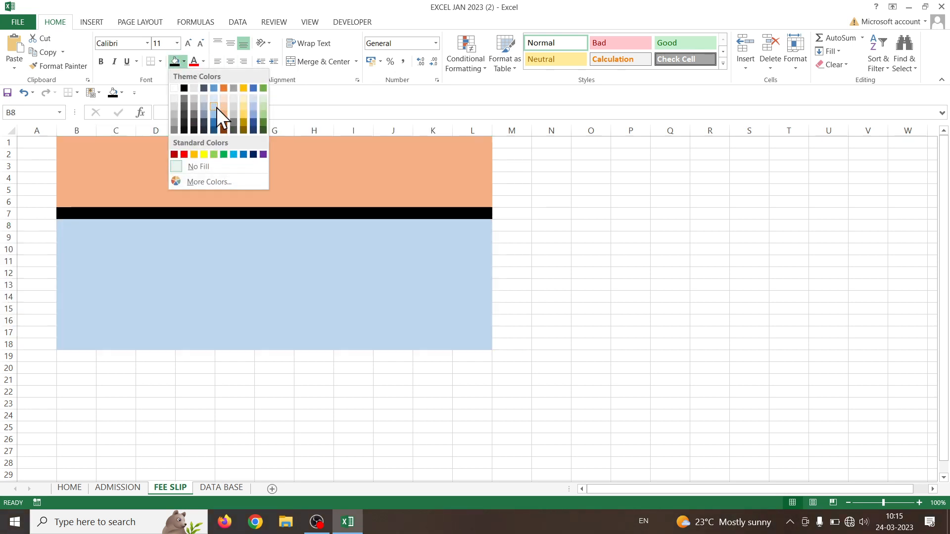
{"action": "left_click", "coordinate": [216, 115]}
{"action": "left_click", "coordinate": [192, 311]}
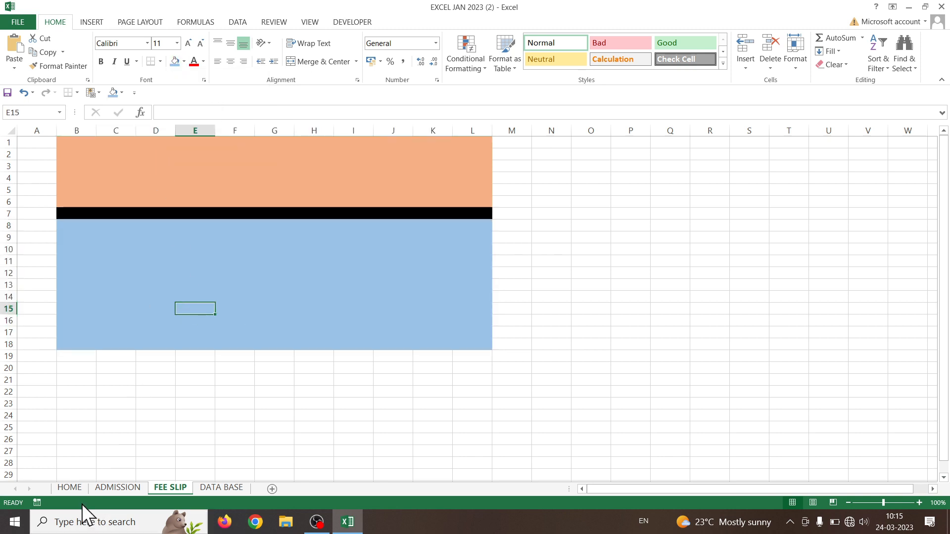
{"action": "left_click", "coordinate": [71, 487]}
Copy the SYNERGY COMPUTER and Arniya Kalan heading boxes from HOME and paste them into FEE SLIP
{"action": "left_click", "coordinate": [396, 197]}
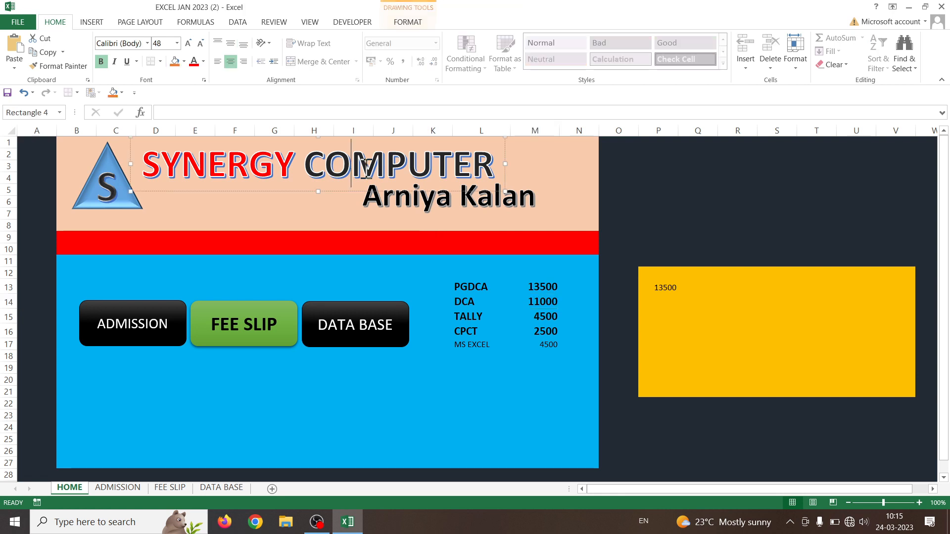
{"action": "left_click", "coordinate": [323, 183]}
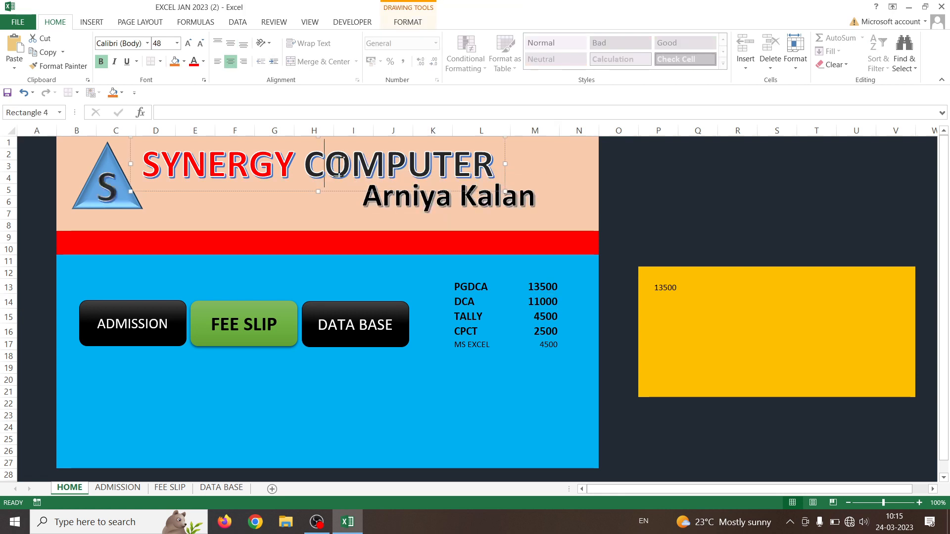
{"action": "left_click", "coordinate": [407, 204]}
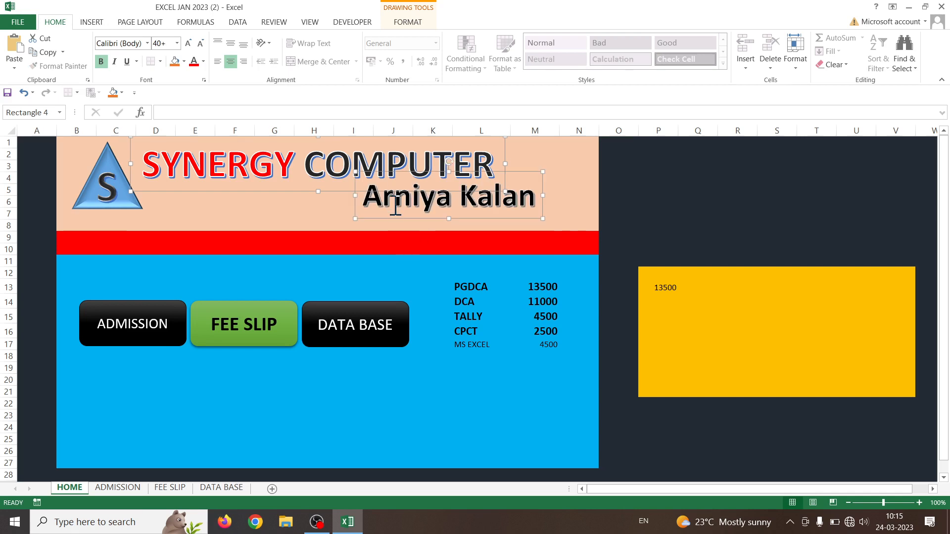
{"action": "left_click", "coordinate": [394, 220]}
{"action": "left_click", "coordinate": [394, 211], "text": "shift"}
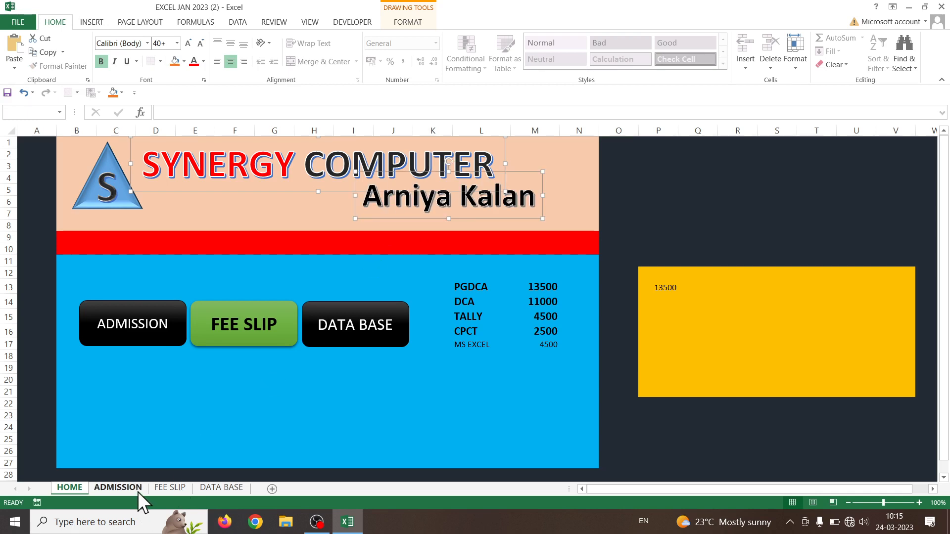
{"action": "left_click", "coordinate": [169, 488]}
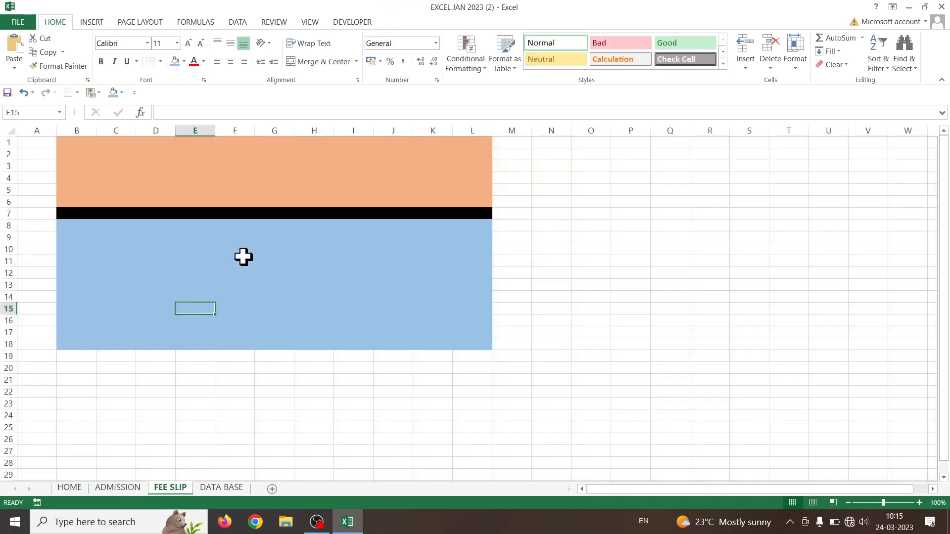
{"action": "key", "text": "ctrl+v"}
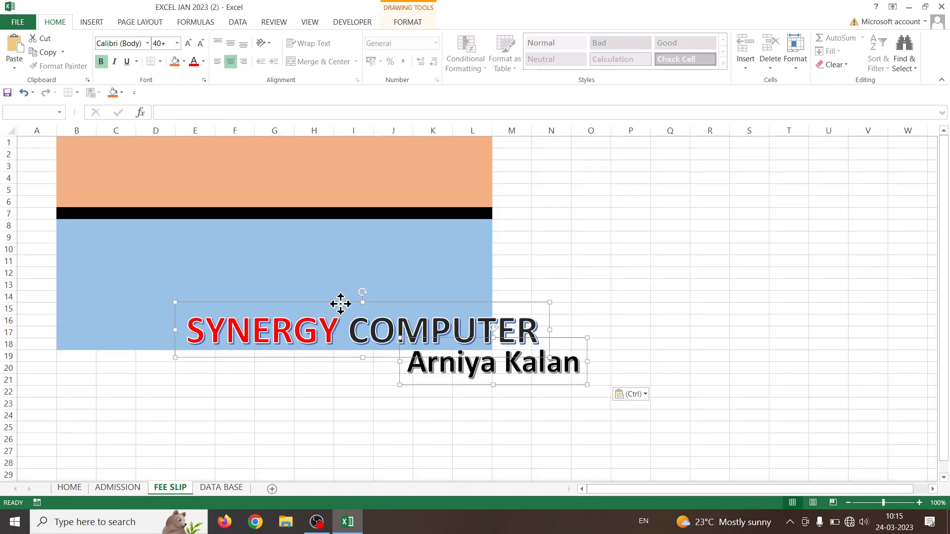
Move SYNERGY COMPUTER onto the orange band at rows 2–5, with Arniya Kalan below it
{"action": "left_click_drag", "start_coordinate": [340, 303], "coordinate": [281, 125]}
{"action": "left_click_drag", "start_coordinate": [473, 303], "coordinate": [384, 128]}
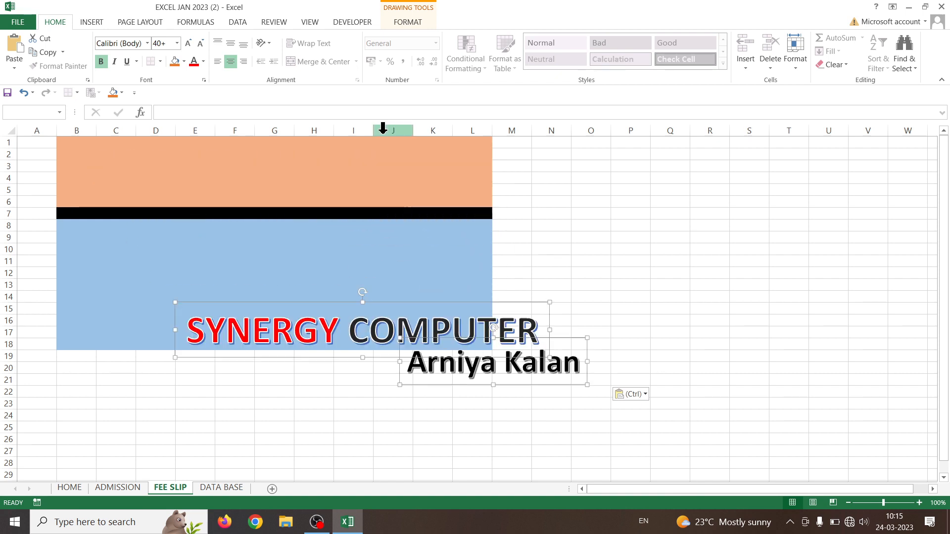
{"action": "left_click_drag", "start_coordinate": [417, 311], "coordinate": [375, 206]}
{"action": "left_click", "coordinate": [392, 378]}
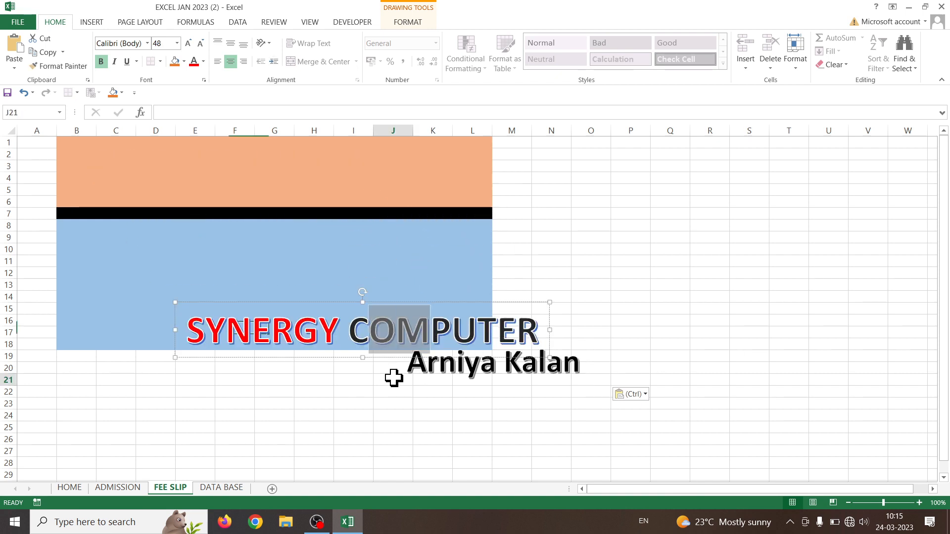
{"action": "left_click", "coordinate": [373, 315]}
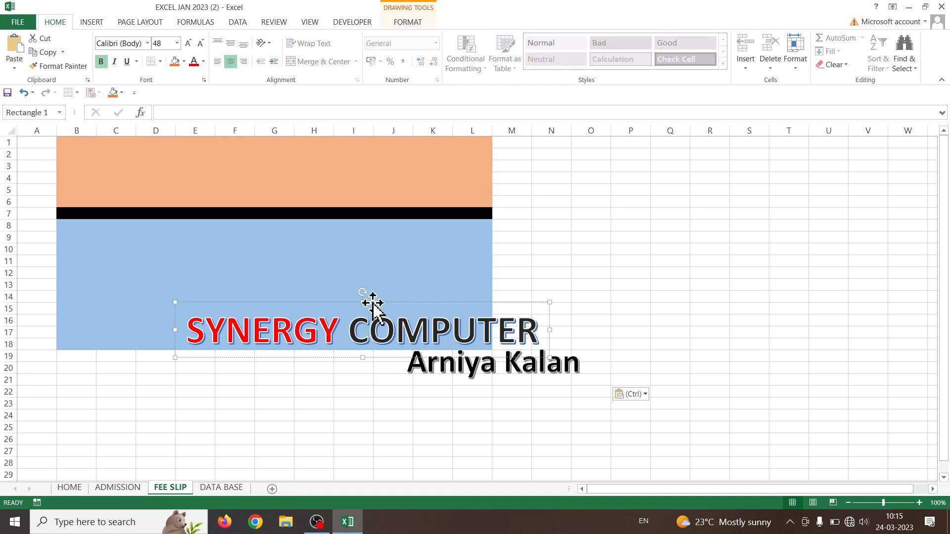
{"action": "left_click_drag", "start_coordinate": [371, 306], "coordinate": [311, 121]}
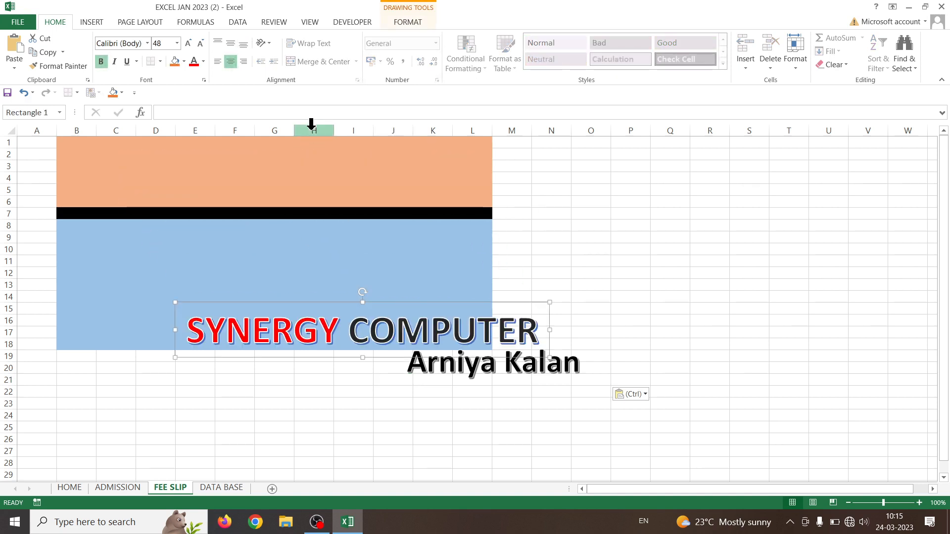
{"action": "left_click", "coordinate": [515, 144]}
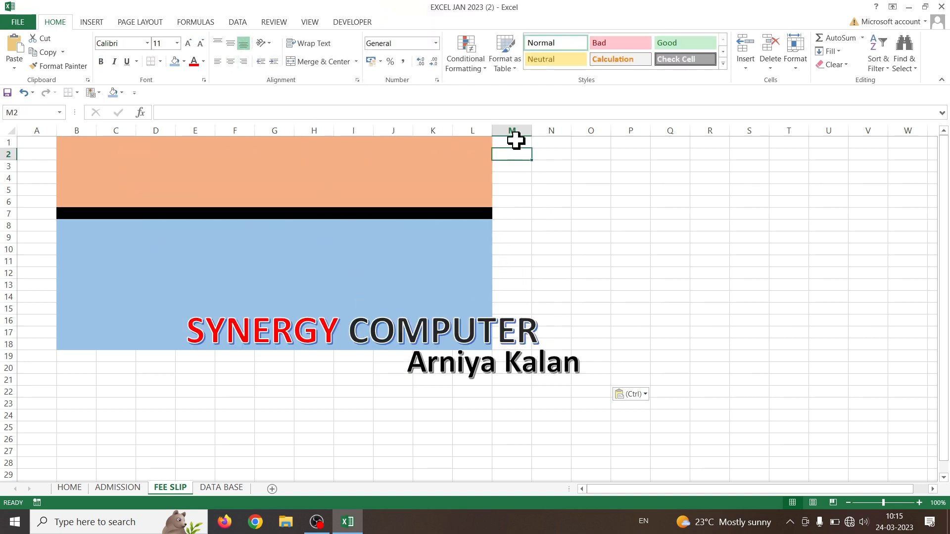
{"action": "left_click", "coordinate": [394, 339]}
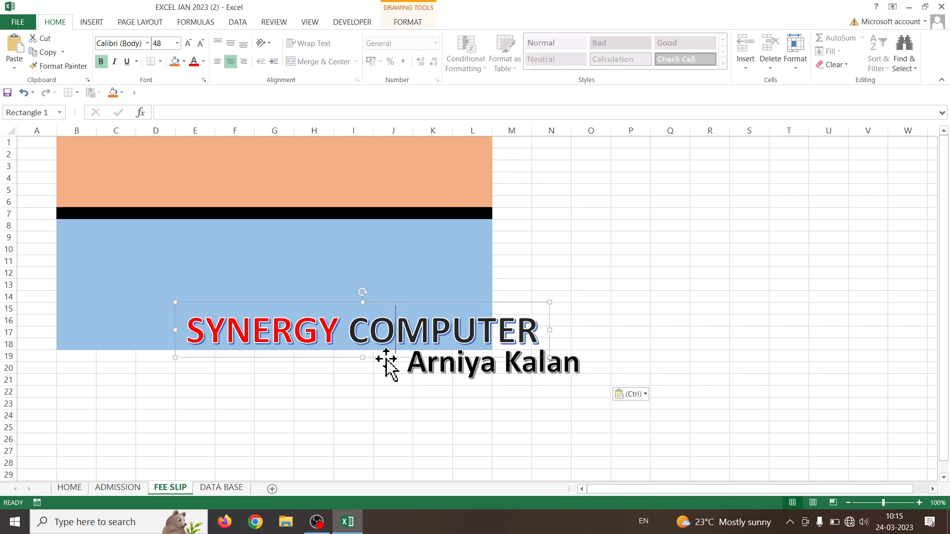
{"action": "mouse_move", "coordinate": [386, 364]}
{"action": "left_mouse_down"}
{"action": "mouse_move", "coordinate": [334, 191]}
{"action": "mouse_move", "coordinate": [326, 191]}
{"action": "left_mouse_up"}
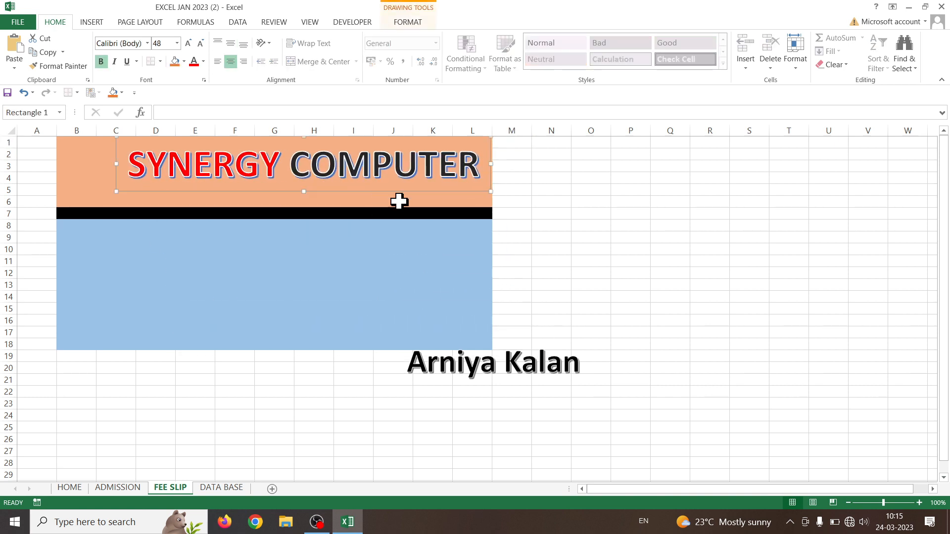
{"action": "left_click", "coordinate": [482, 368]}
{"action": "left_click_drag", "start_coordinate": [488, 389], "coordinate": [399, 214]}
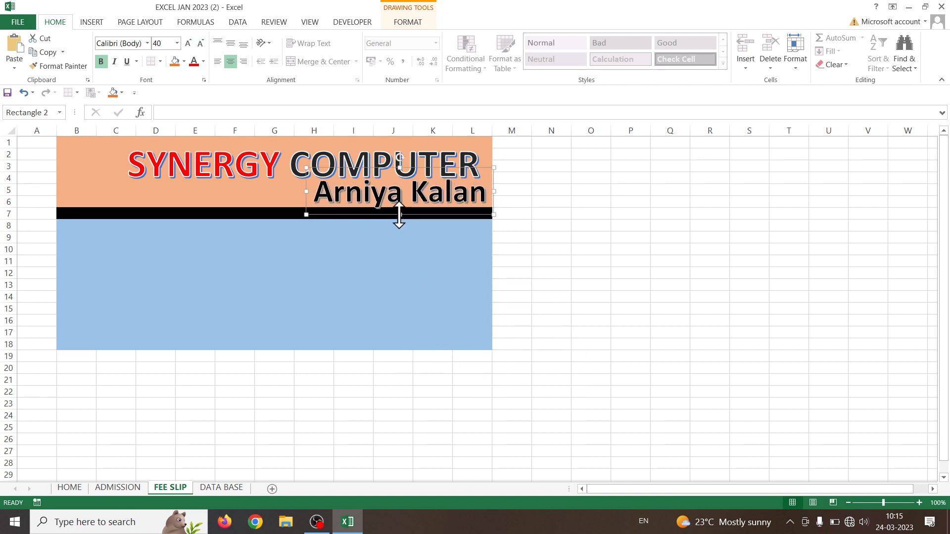
Set the SYNERGY COMPUTER title to 40 pt and widen its box to fit one line
{"action": "left_click", "coordinate": [234, 171]}
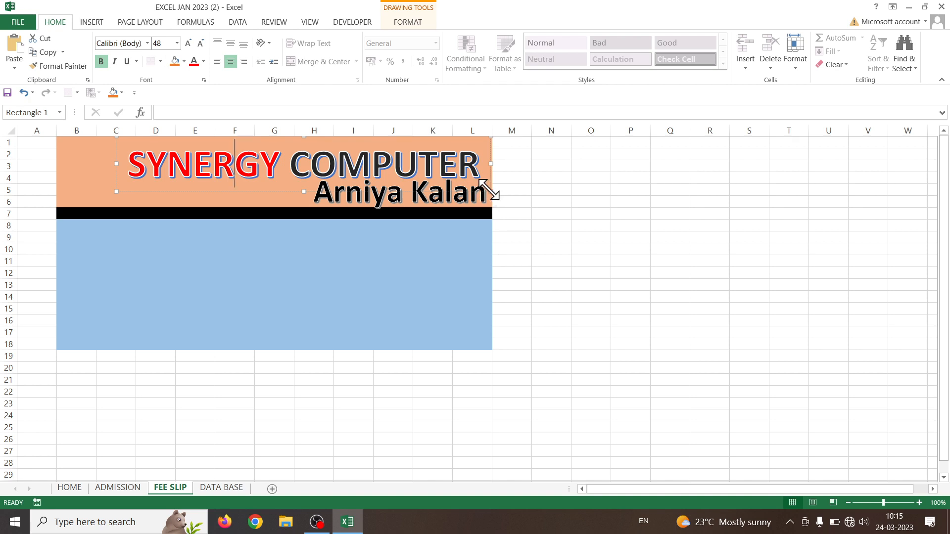
{"action": "left_click_drag", "start_coordinate": [490, 191], "coordinate": [409, 174]}
{"action": "left_click_drag", "start_coordinate": [189, 168], "coordinate": [399, 238]}
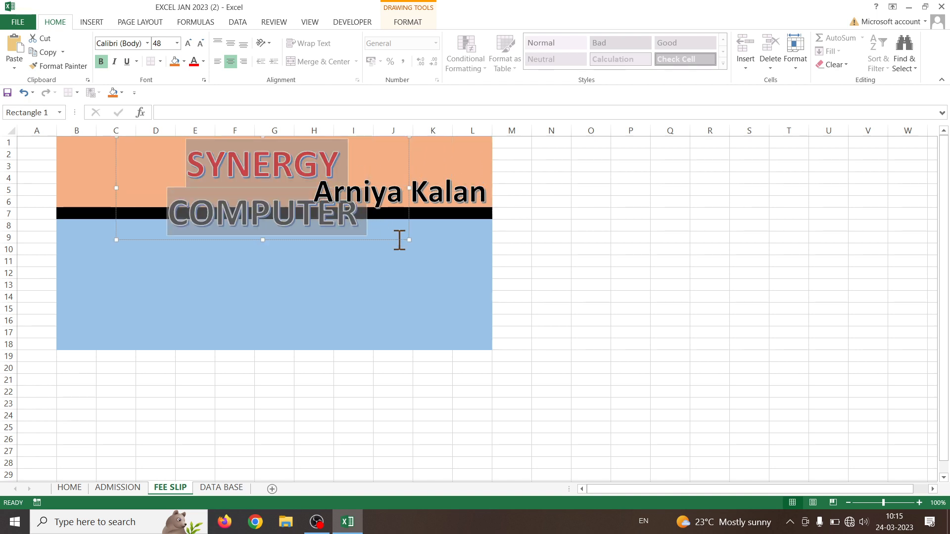
{"action": "left_click", "coordinate": [196, 43]}
{"action": "left_click", "coordinate": [196, 43]}
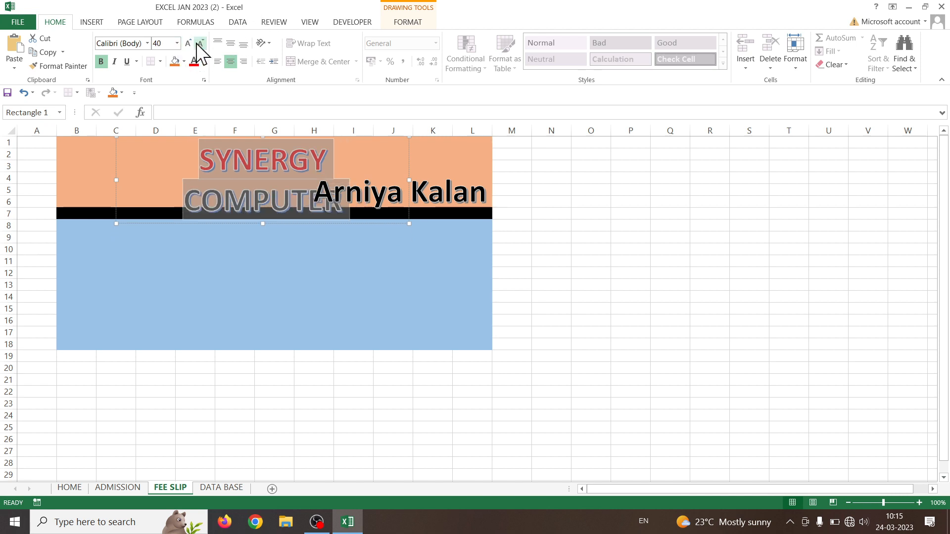
{"action": "left_click_drag", "start_coordinate": [409, 188], "coordinate": [458, 180]}
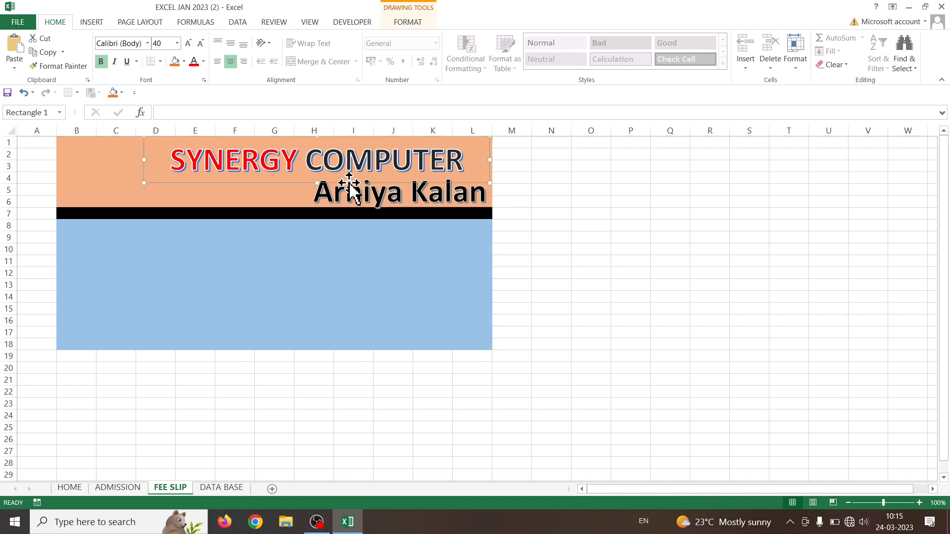
Reduce the Arniya Kalan text to 36 pt
{"action": "left_click_drag", "start_coordinate": [314, 191], "coordinate": [482, 194]}
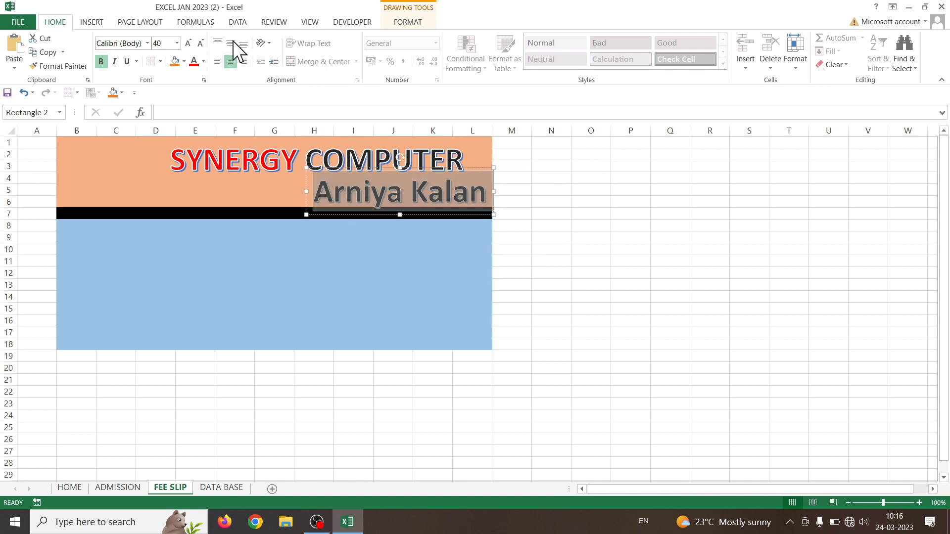
{"action": "left_click", "coordinate": [201, 43]}
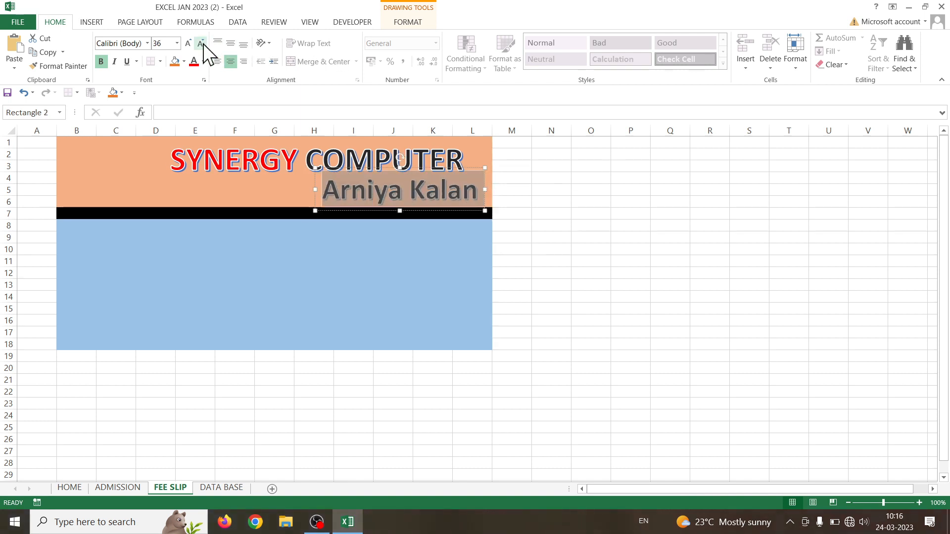
{"action": "left_click", "coordinate": [371, 249]}
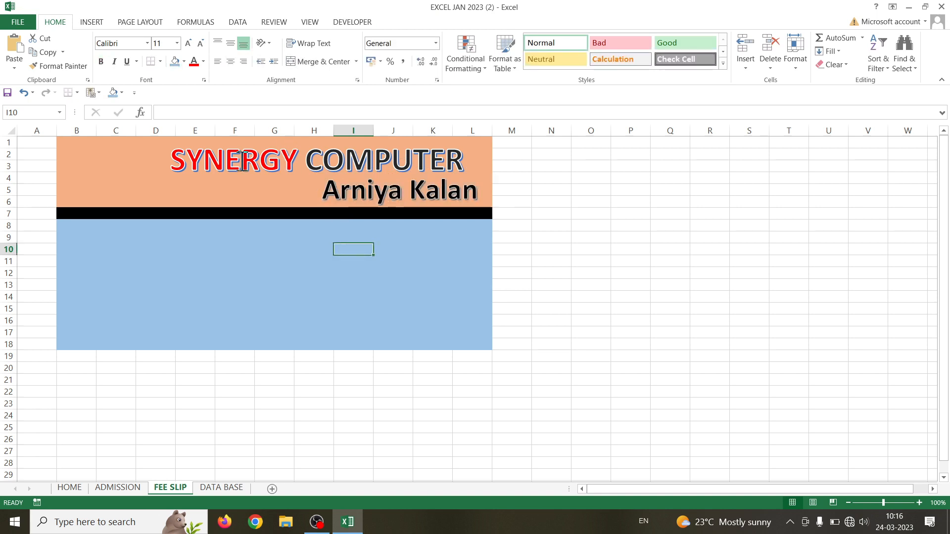
Insert the 'log' image from the Desktop folder into the sheet
{"action": "left_click", "coordinate": [83, 22]}
{"action": "left_click", "coordinate": [140, 65]}
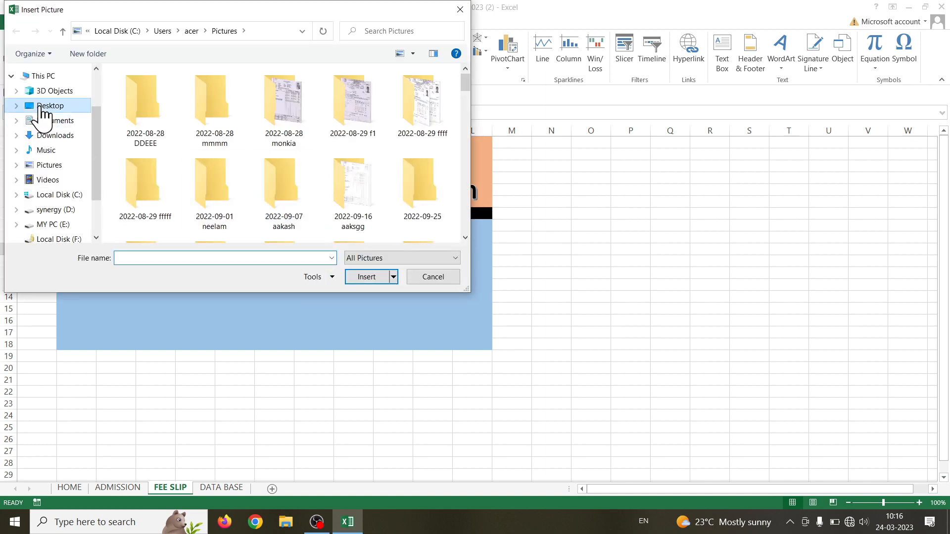
{"action": "left_click", "coordinate": [45, 106]}
{"action": "scroll", "coordinate": [269, 208], "scroll_direction": "down", "scroll_amount": 2}
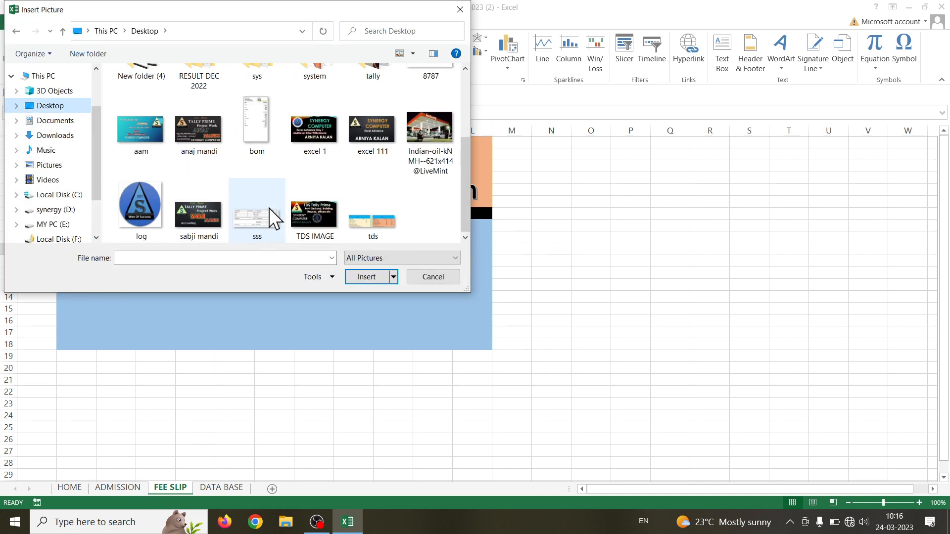
{"action": "left_click", "coordinate": [133, 200]}
{"action": "left_click", "coordinate": [370, 280]}
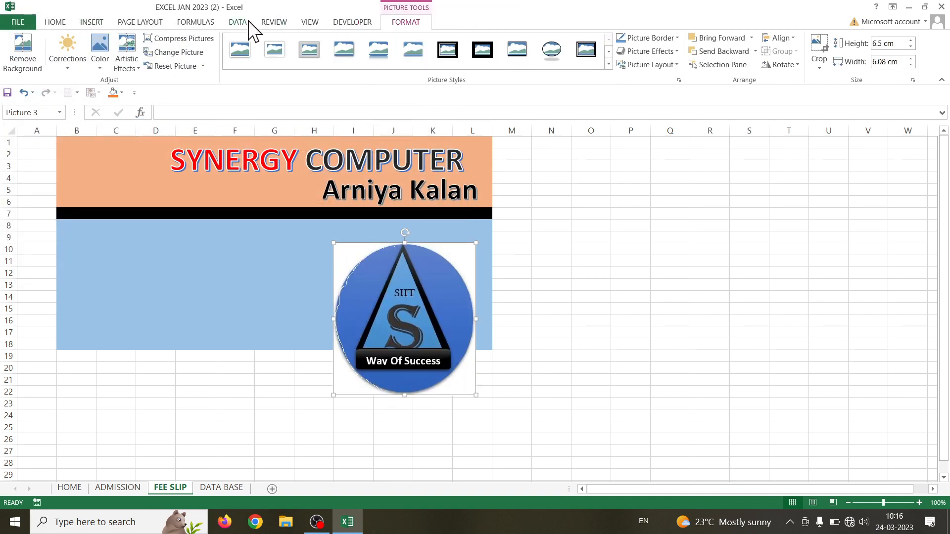
Give the logo the Soft Edge Oval style and size it about 2.72 × 3.13 cm at the header's left
{"action": "left_click", "coordinate": [559, 69]}
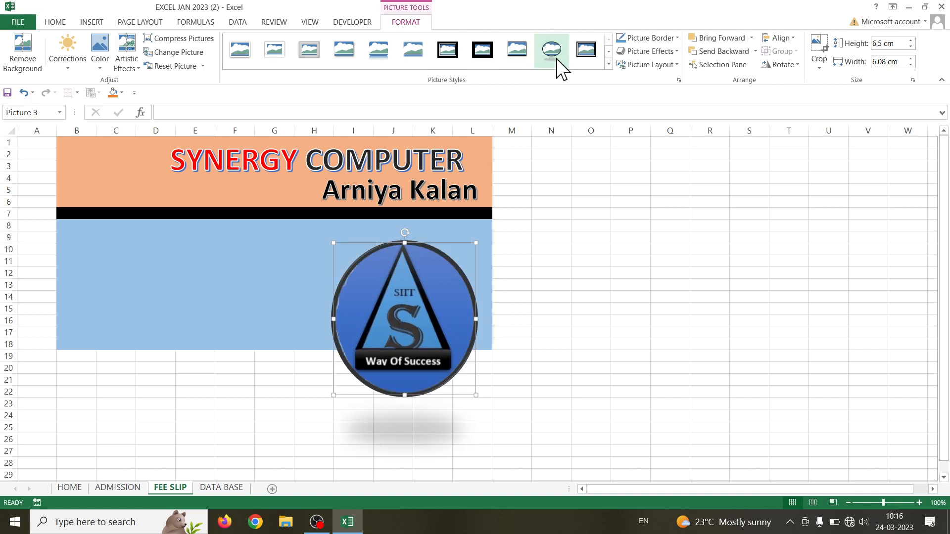
{"action": "left_click", "coordinate": [609, 64]}
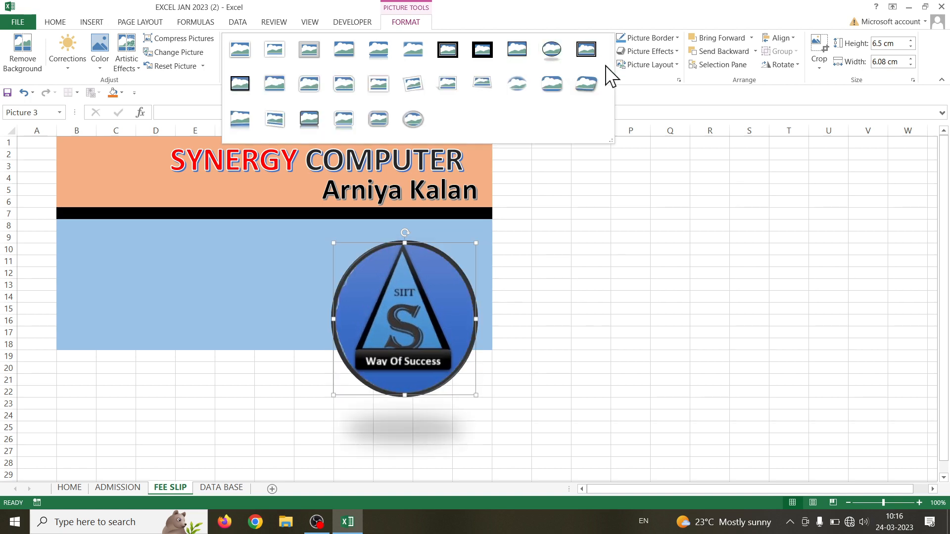
{"action": "left_click", "coordinate": [512, 87]}
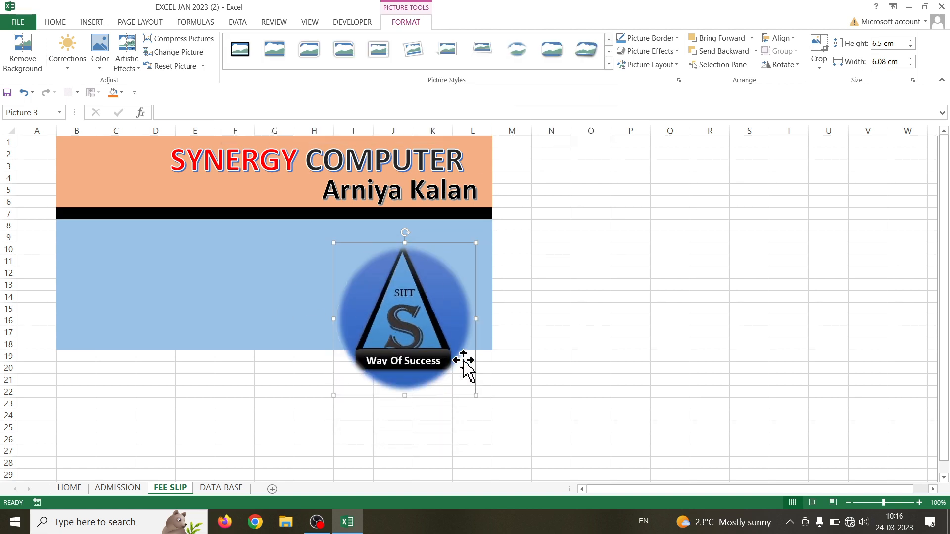
{"action": "left_click_drag", "start_coordinate": [388, 317], "coordinate": [100, 226]}
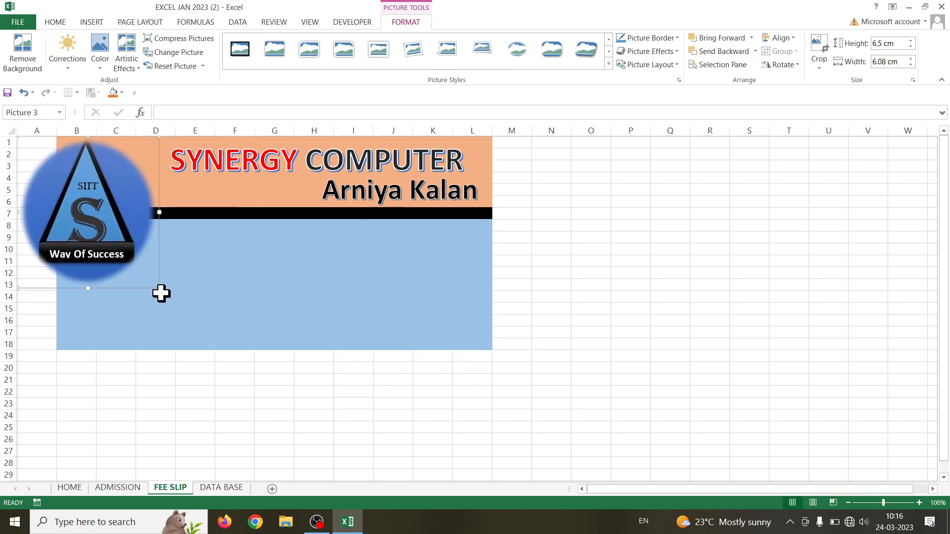
{"action": "left_click_drag", "start_coordinate": [159, 289], "coordinate": [107, 172]}
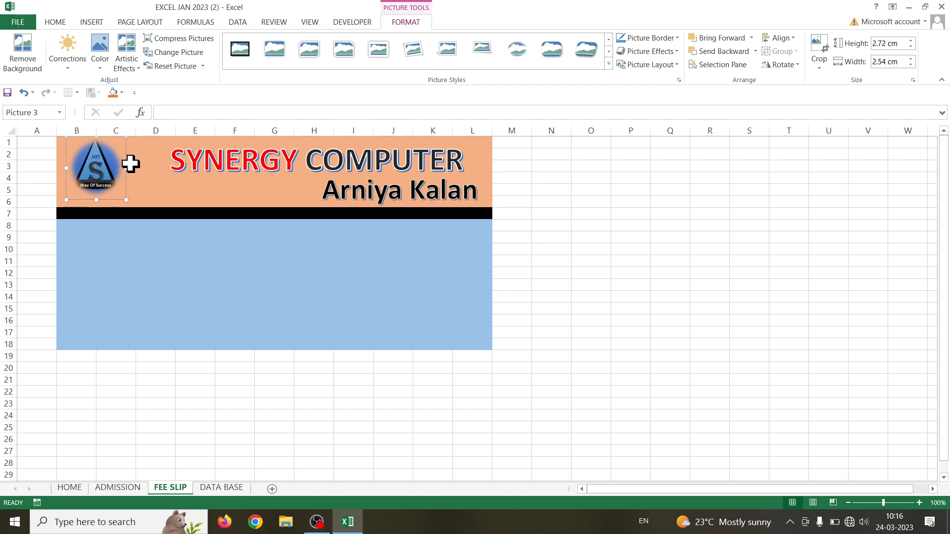
{"action": "left_click_drag", "start_coordinate": [127, 167], "coordinate": [141, 169]}
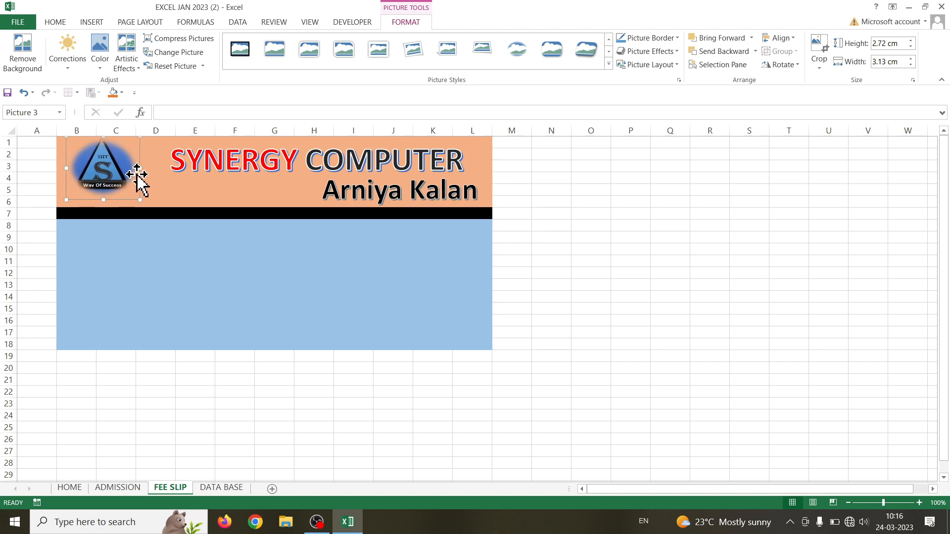
{"action": "left_click", "coordinate": [196, 296]}
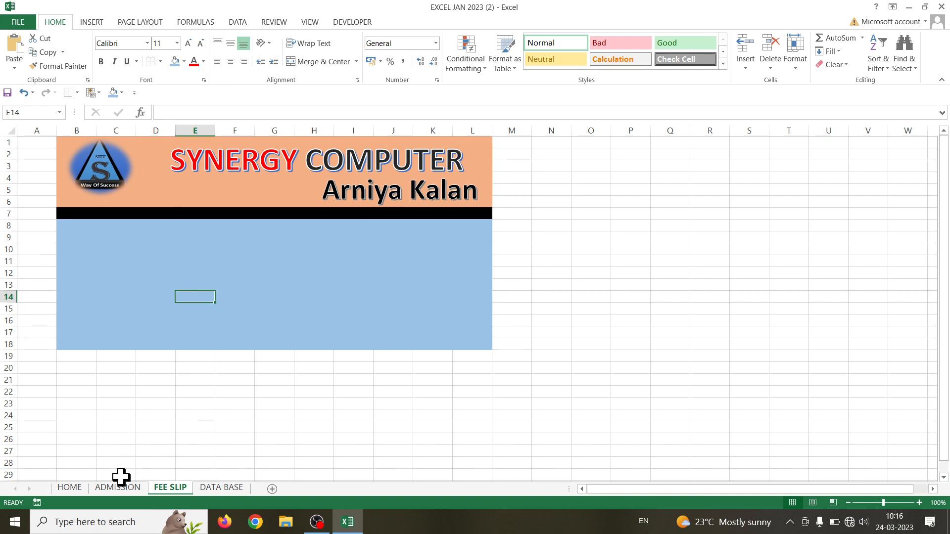
Review the DATA BASE student records: second name, first mobile number and second enrollment number
{"action": "left_click", "coordinate": [222, 492]}
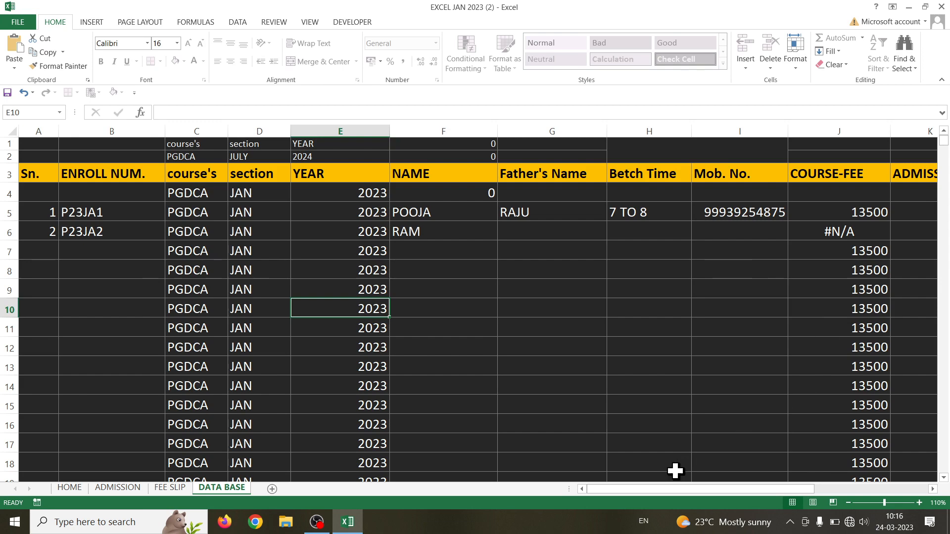
{"action": "left_click_drag", "start_coordinate": [671, 489], "coordinate": [656, 467]}
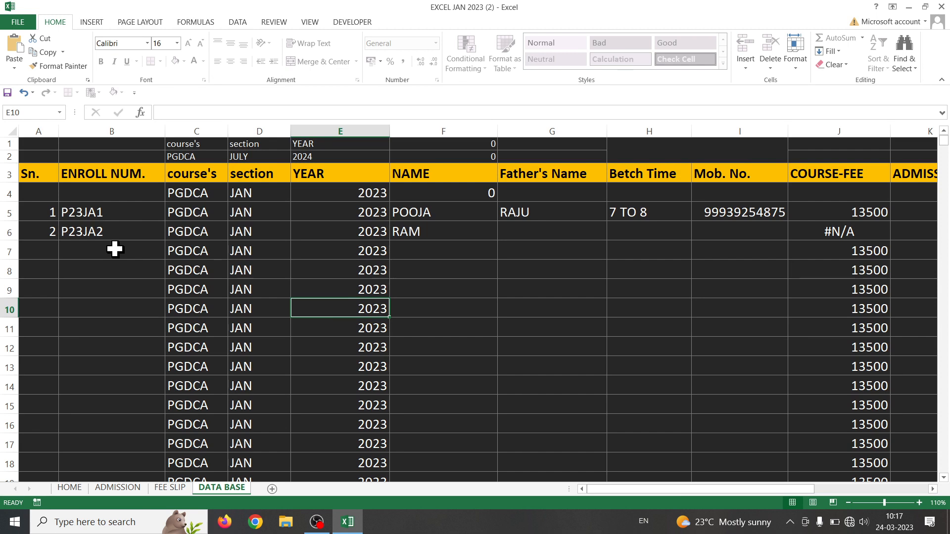
{"action": "left_click", "coordinate": [467, 225]}
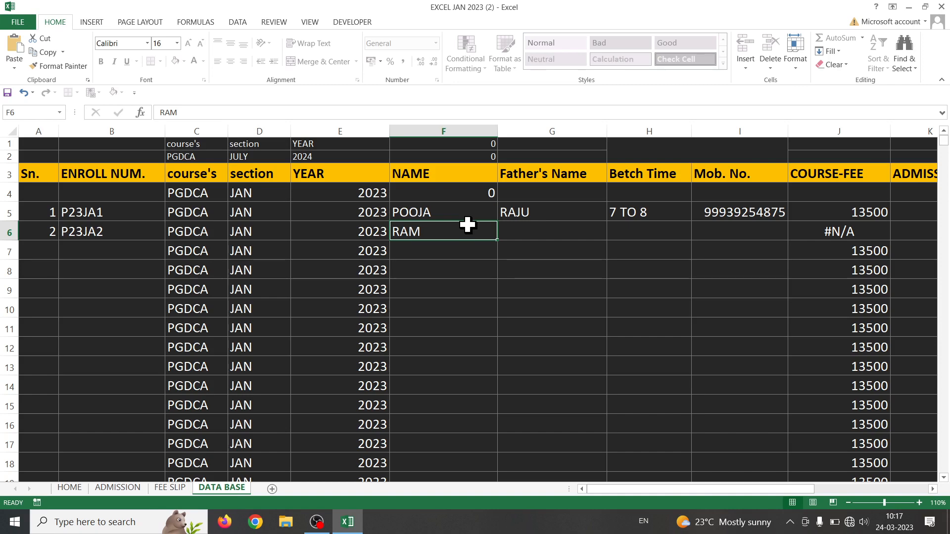
{"action": "left_click", "coordinate": [726, 216]}
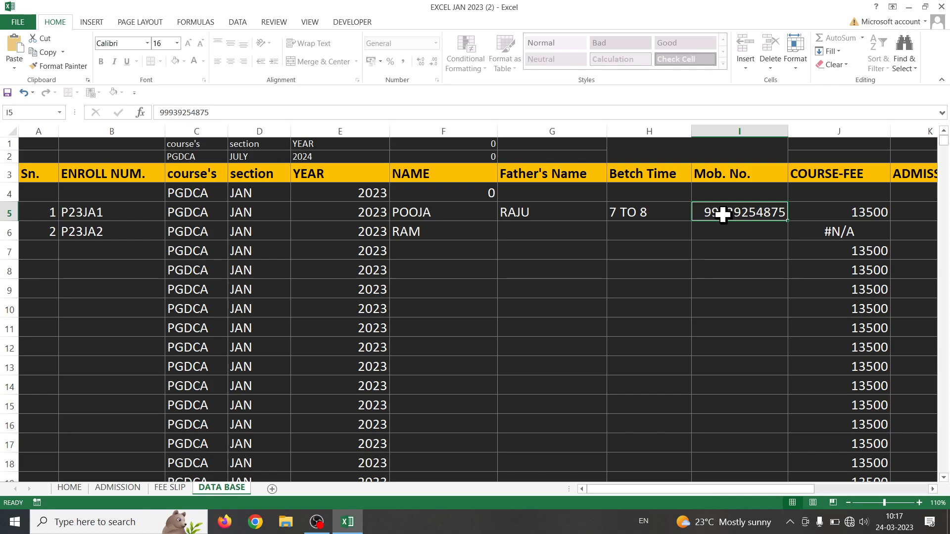
{"action": "left_click", "coordinate": [77, 231]}
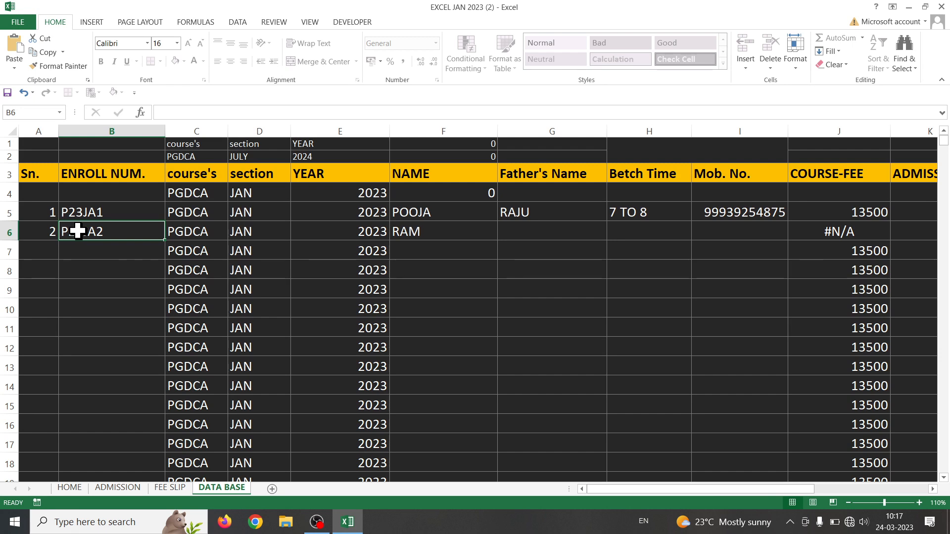
Enter the label 'Enroll No.' in cell B9 of the FEE SLIP sheet
{"action": "left_click", "coordinate": [170, 488]}
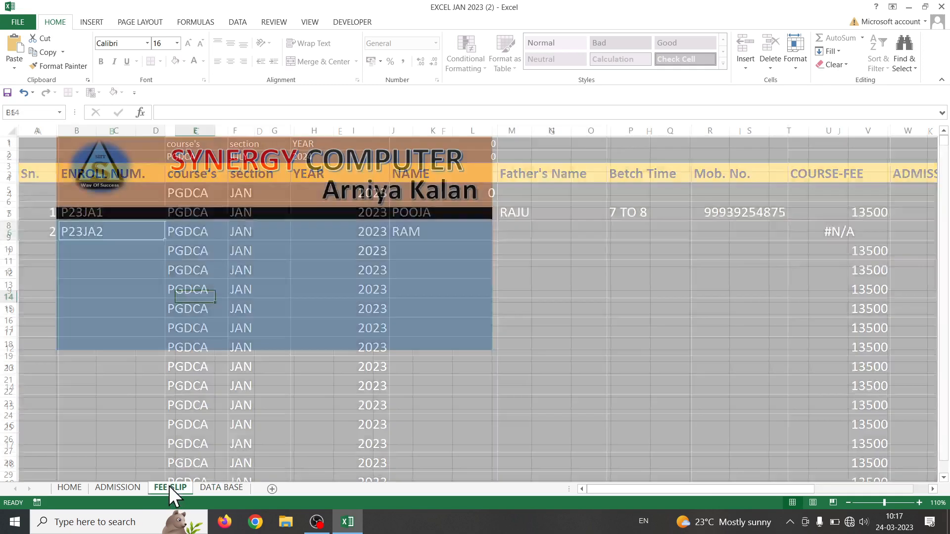
{"action": "left_click", "coordinate": [73, 234]}
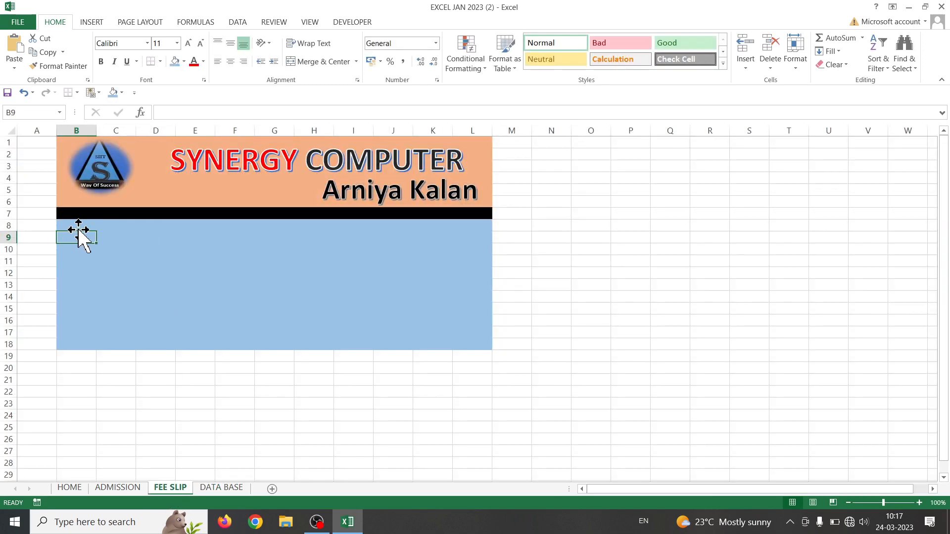
{"action": "left_click", "coordinate": [80, 236]}
{"action": "type", "text": "en"}
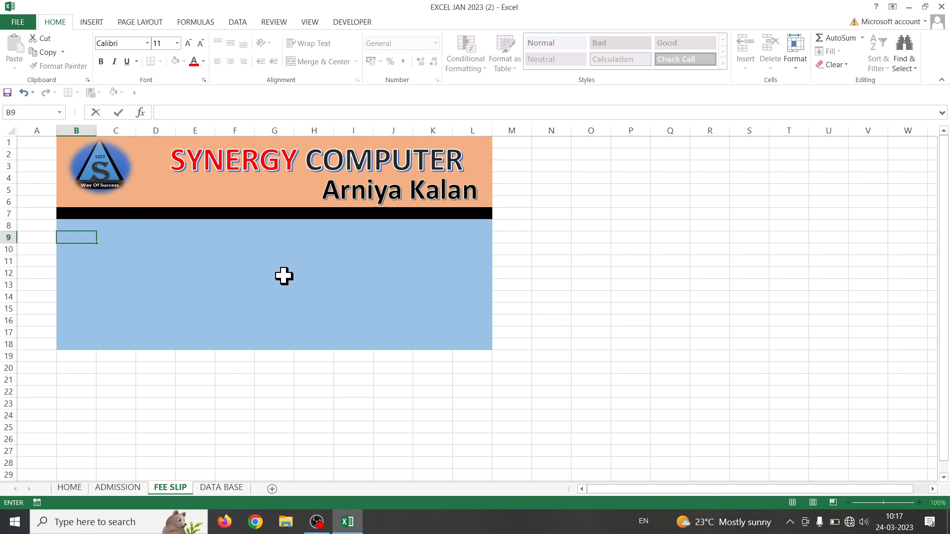
{"action": "type", "text": "nroll No."}
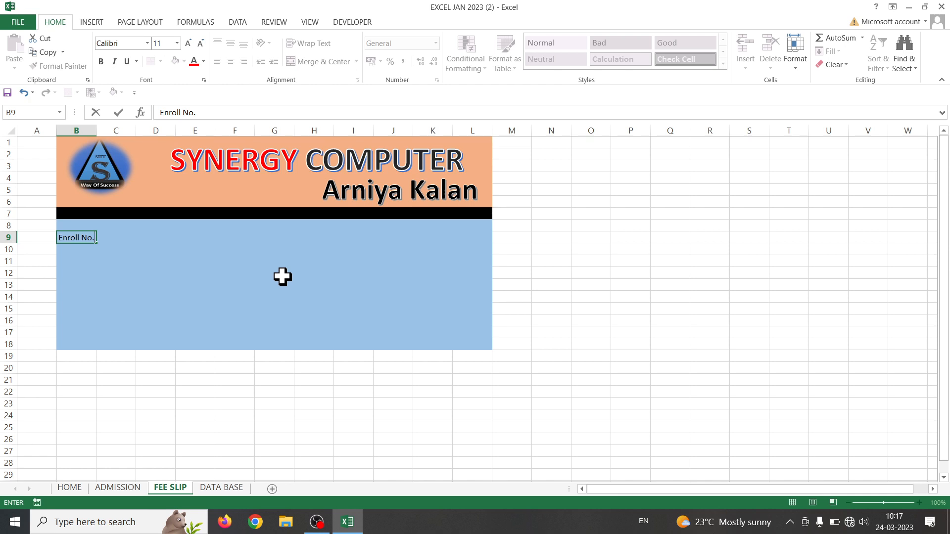
{"action": "left_click", "coordinate": [282, 275]}
{"action": "left_click", "coordinate": [119, 238]}
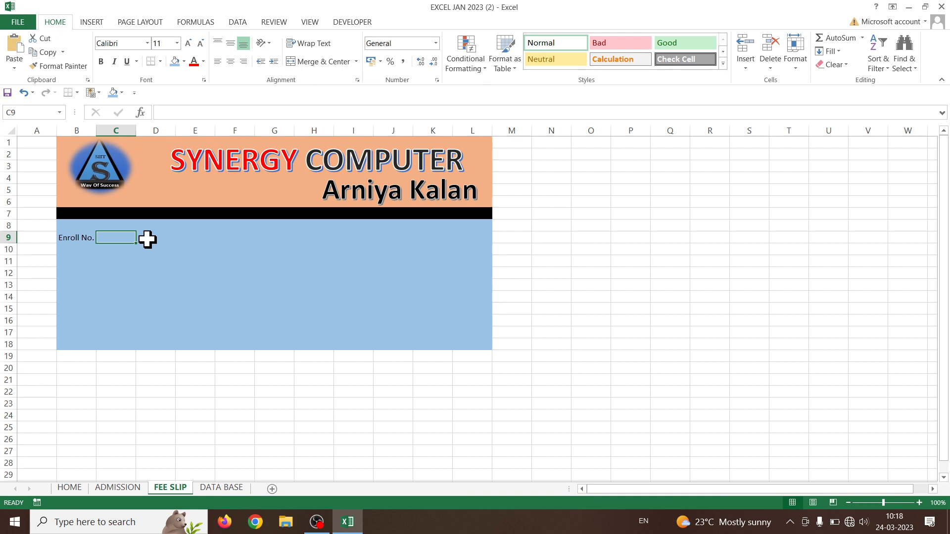
{"action": "left_click", "coordinate": [134, 485]}
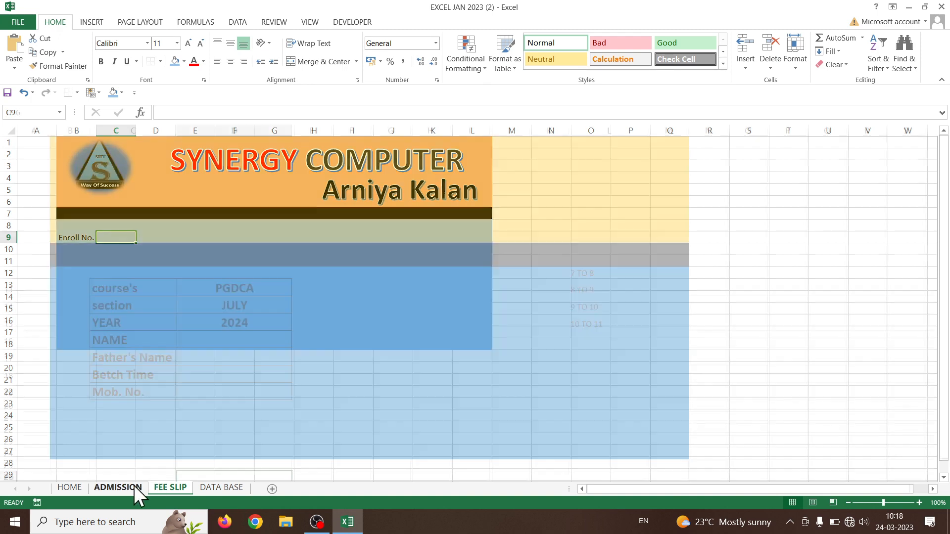
{"action": "left_click", "coordinate": [208, 488]}
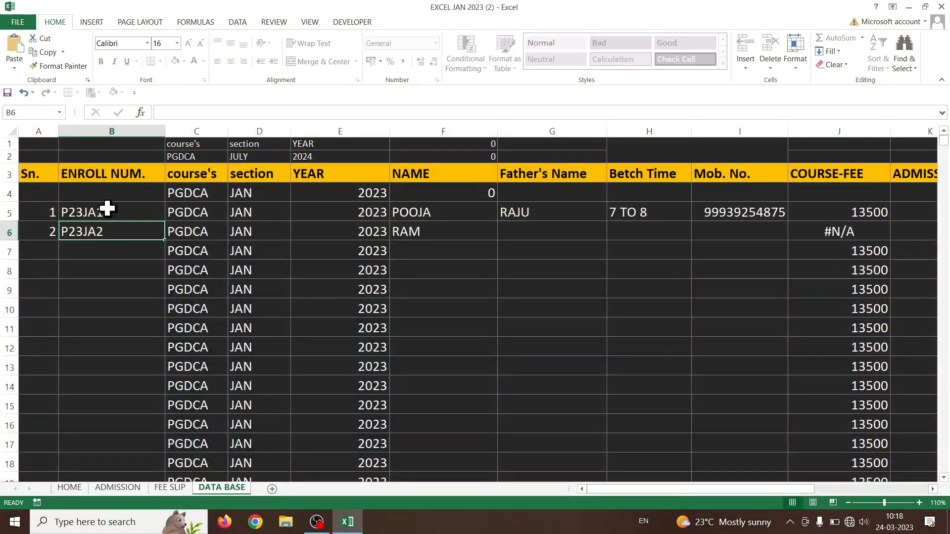
{"action": "left_click", "coordinate": [195, 211]}
{"action": "left_click", "coordinate": [237, 212]}
{"action": "left_click", "coordinate": [343, 213]}
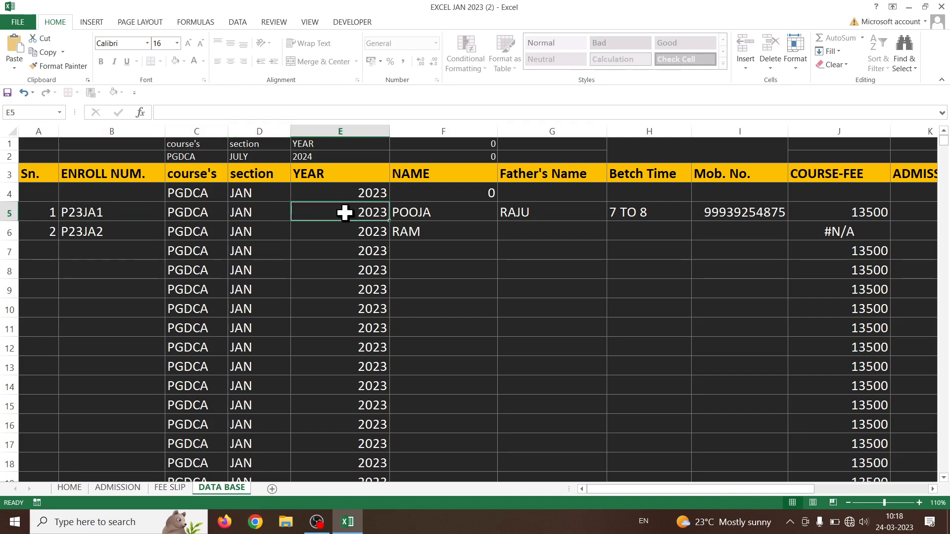
{"action": "left_click", "coordinate": [44, 210]}
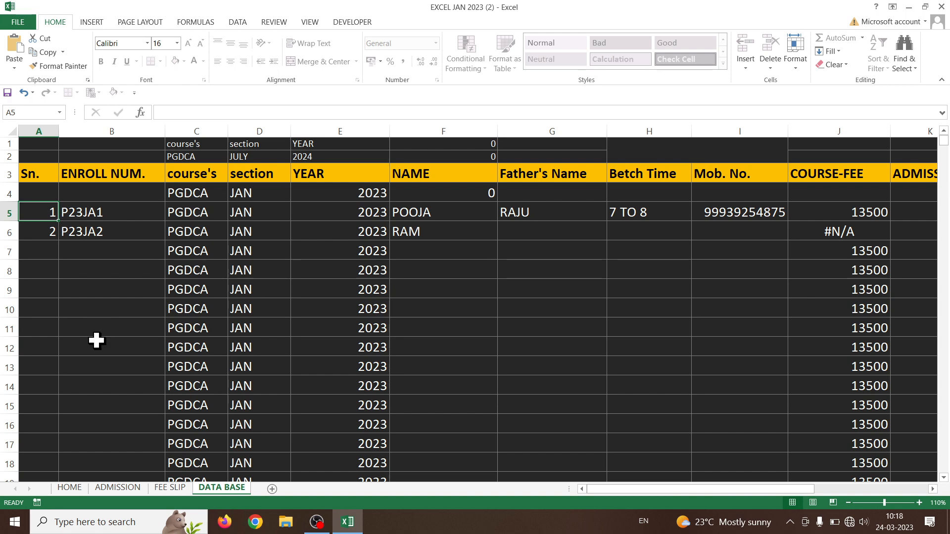
{"action": "left_click", "coordinate": [165, 488]}
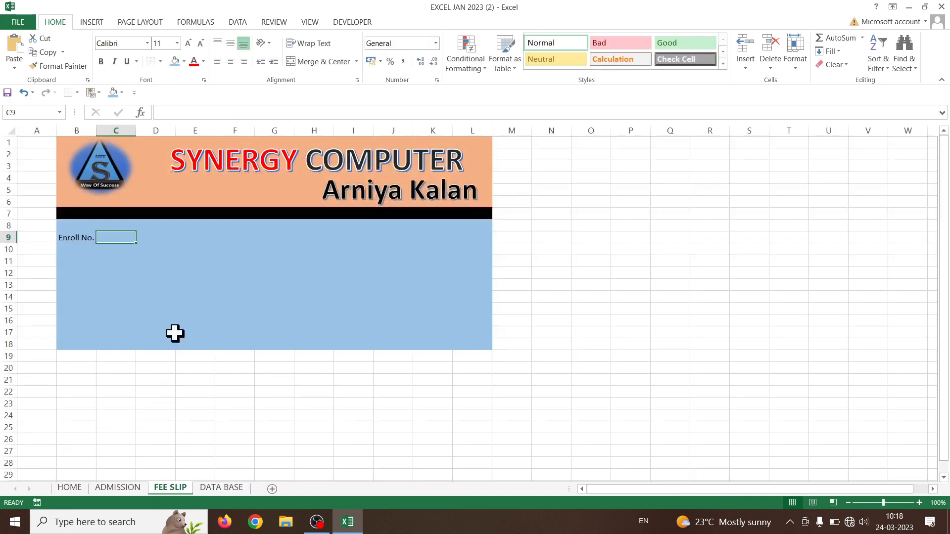
{"action": "left_click", "coordinate": [148, 227]}
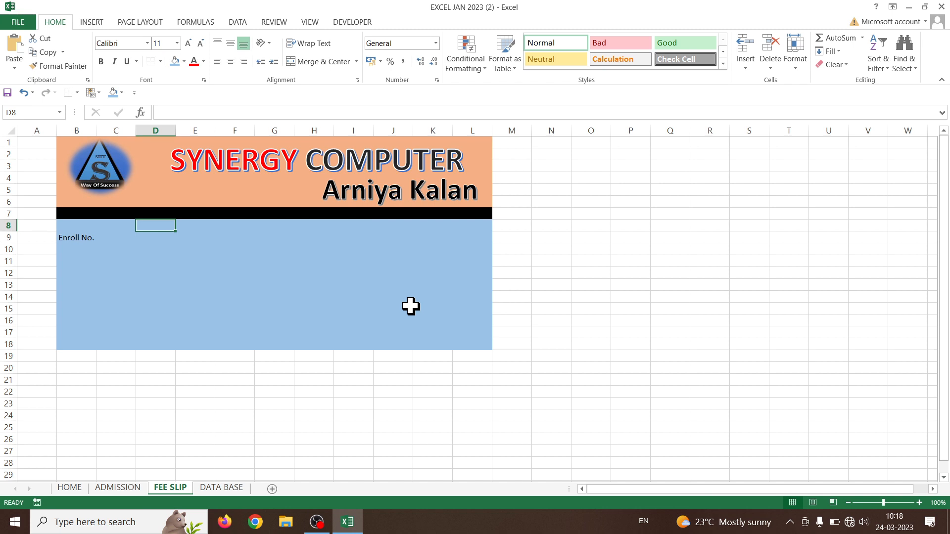
Type PGDCA, JAN, 2023 and 1 into D8:G8
{"action": "type", "text": "p"}
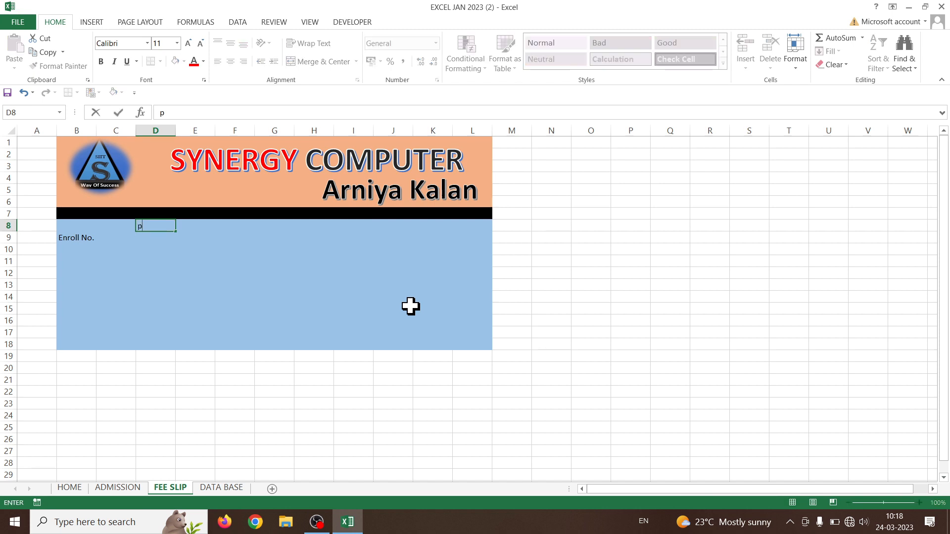
{"action": "key", "text": "BackSpace"}
{"action": "type", "text": "PGDCA"}
{"action": "key", "text": "Tab"}
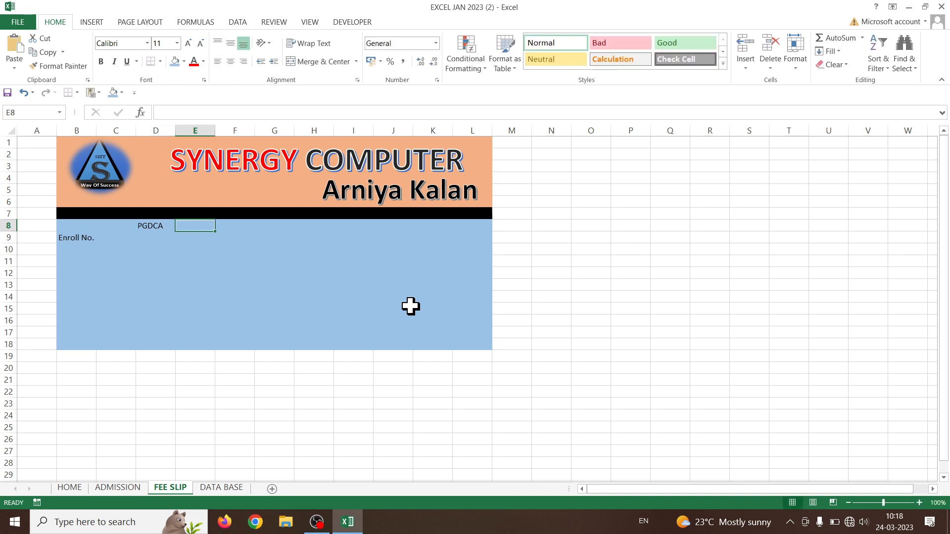
{"action": "type", "text": "JAN"}
{"action": "key", "text": "Tab"}
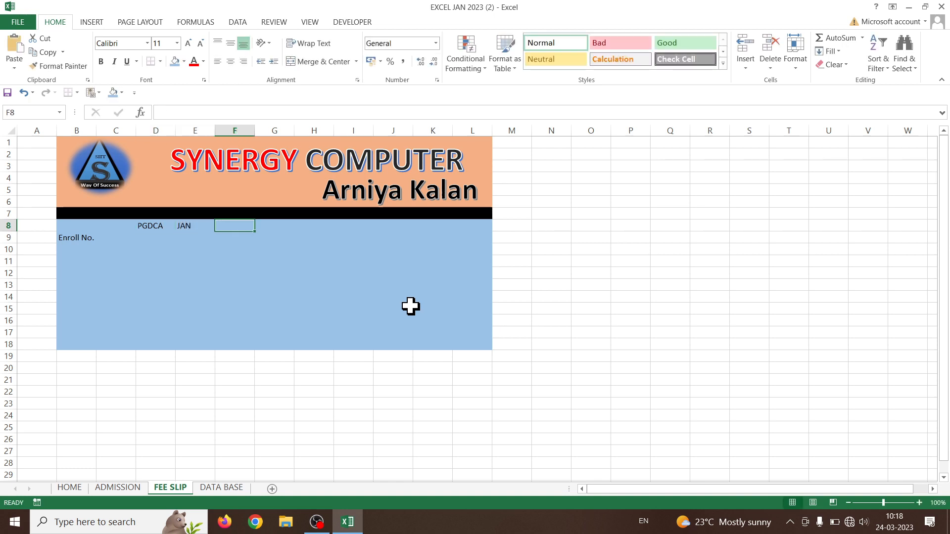
{"action": "type", "text": "2023"}
{"action": "key", "text": "Tab"}
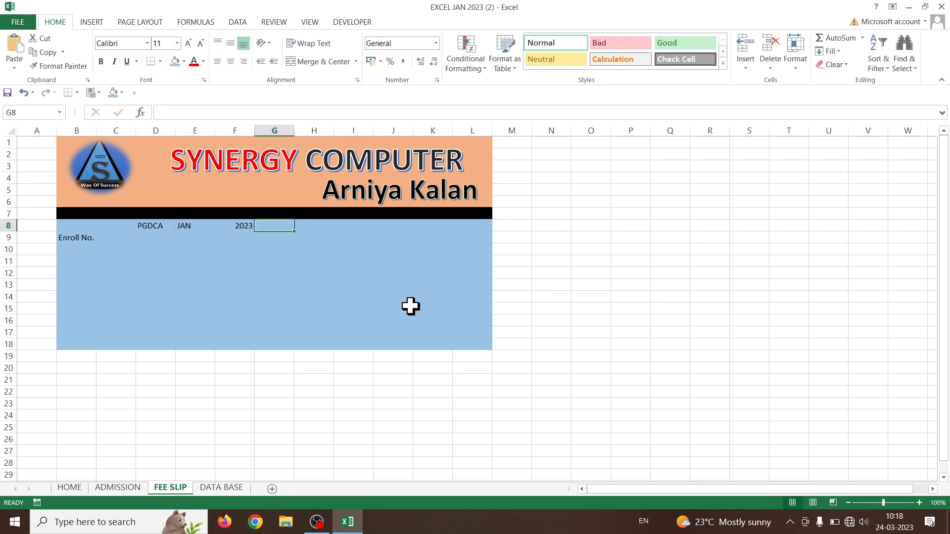
{"action": "type", "text": "1"}
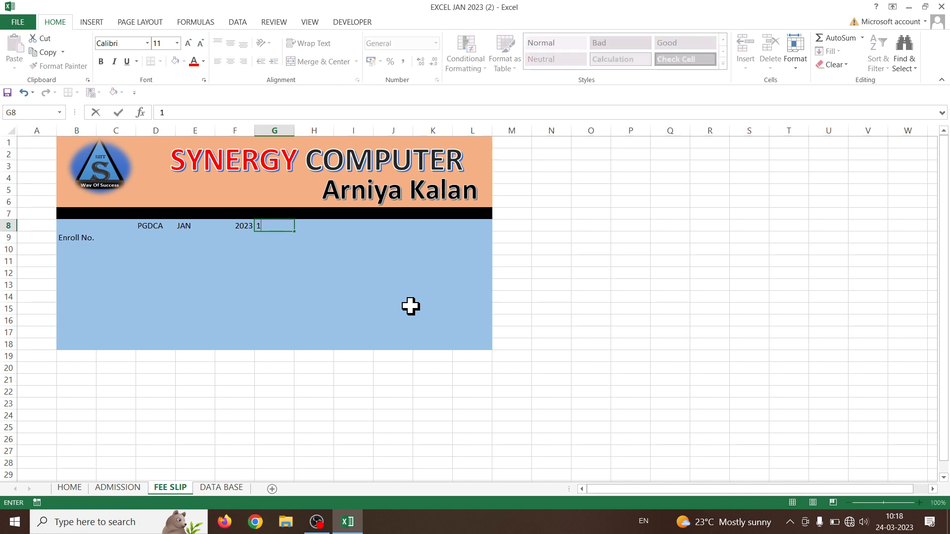
{"action": "left_click", "coordinate": [393, 298]}
Check the P23JA1 enrollment number on DATA BASE, then return to FEE SLIP cell D9
{"action": "left_click", "coordinate": [121, 488]}
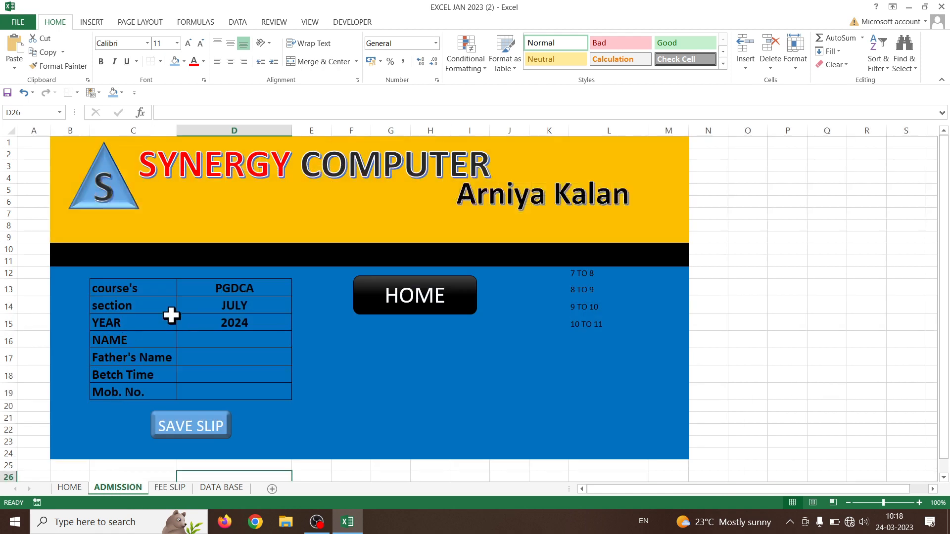
{"action": "left_click", "coordinate": [221, 488]}
{"action": "left_click", "coordinate": [115, 215]}
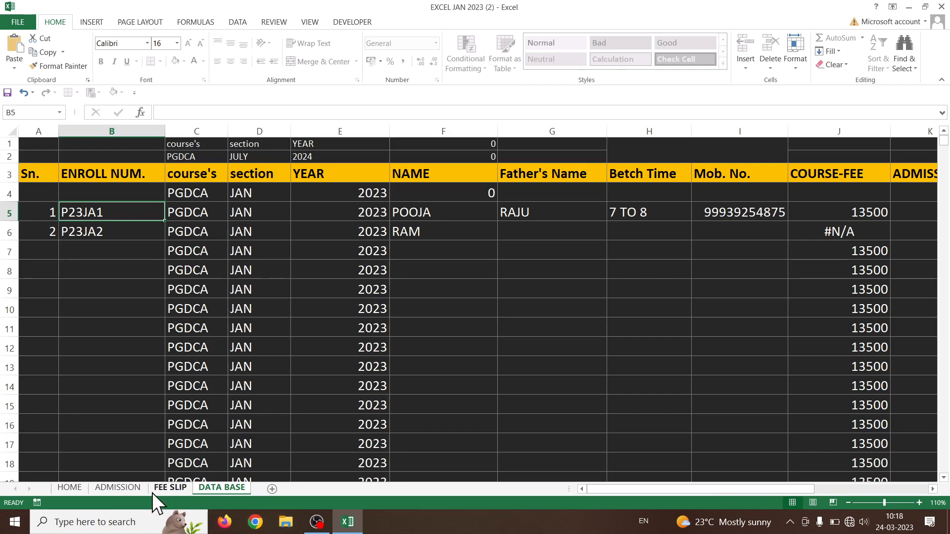
{"action": "left_click", "coordinate": [102, 487]}
{"action": "left_click", "coordinate": [186, 488]}
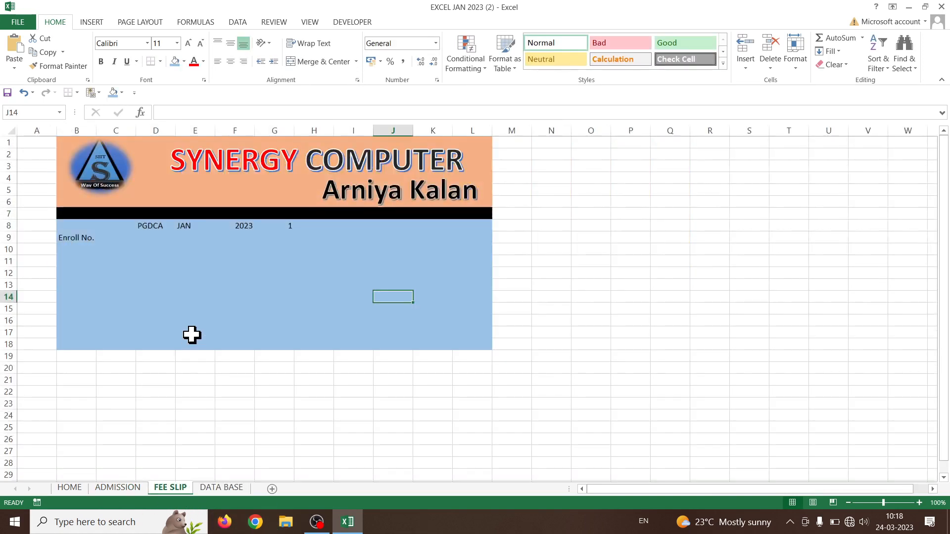
{"action": "left_click", "coordinate": [148, 239]}
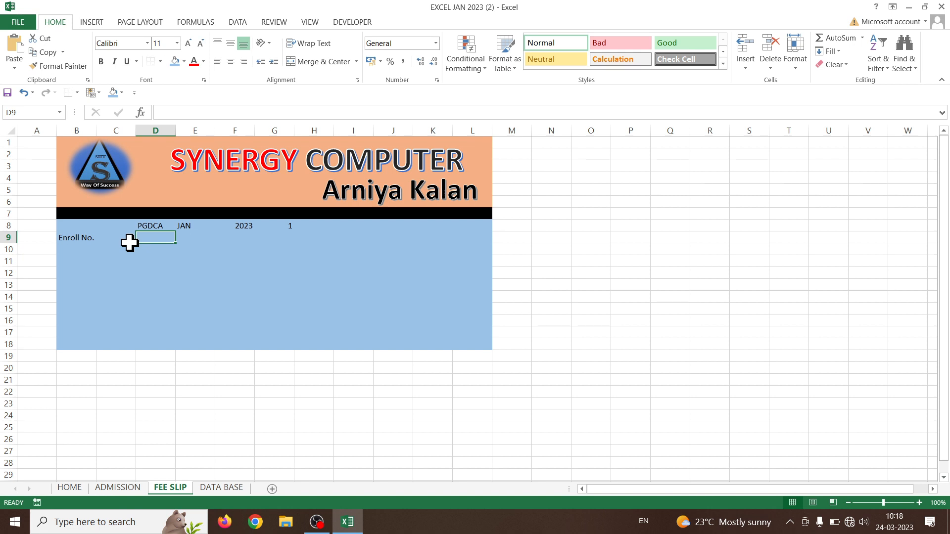
Start the D9 formula with =LEFT(D8,1)& followed by the RIGHT function on F8
{"action": "type", "text": "="}
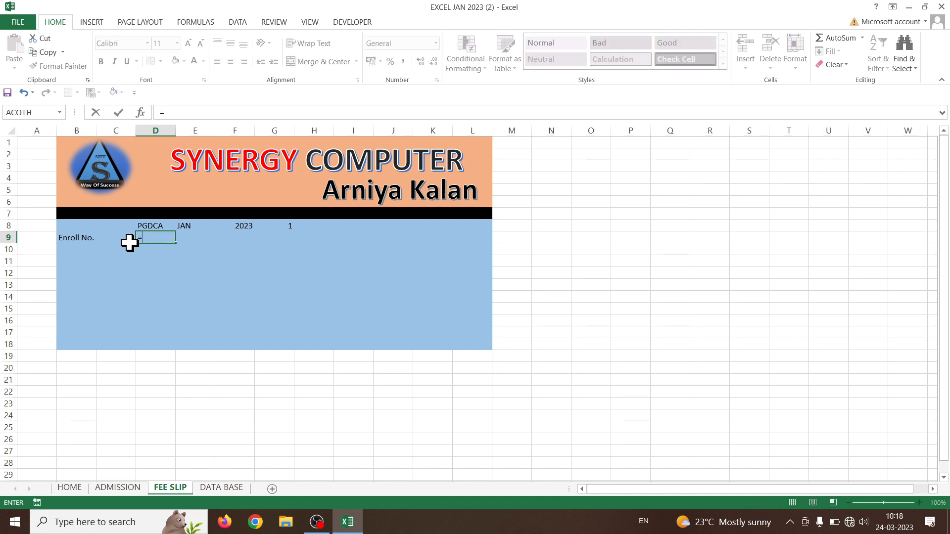
{"action": "type", "text": "LEFT("}
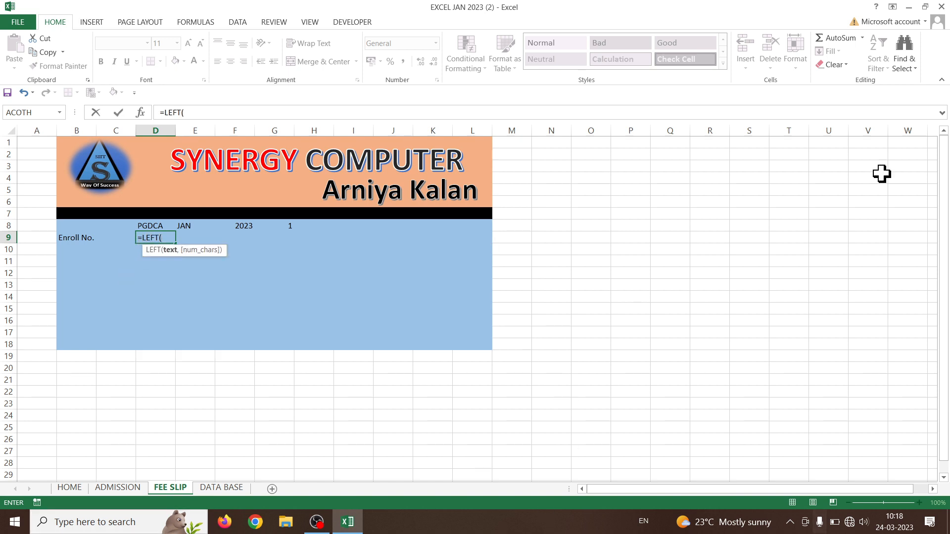
{"action": "left_click", "coordinate": [150, 225]}
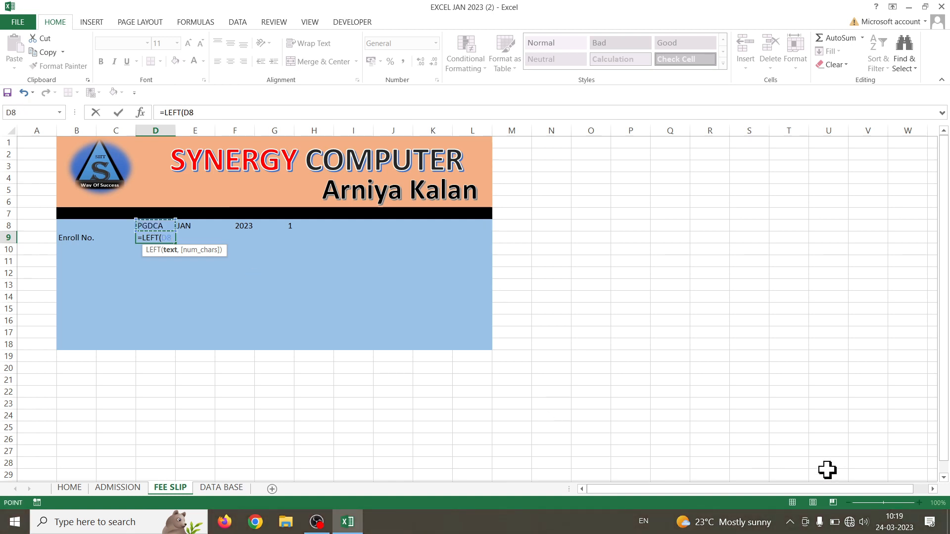
{"action": "type", "text": ",1"}
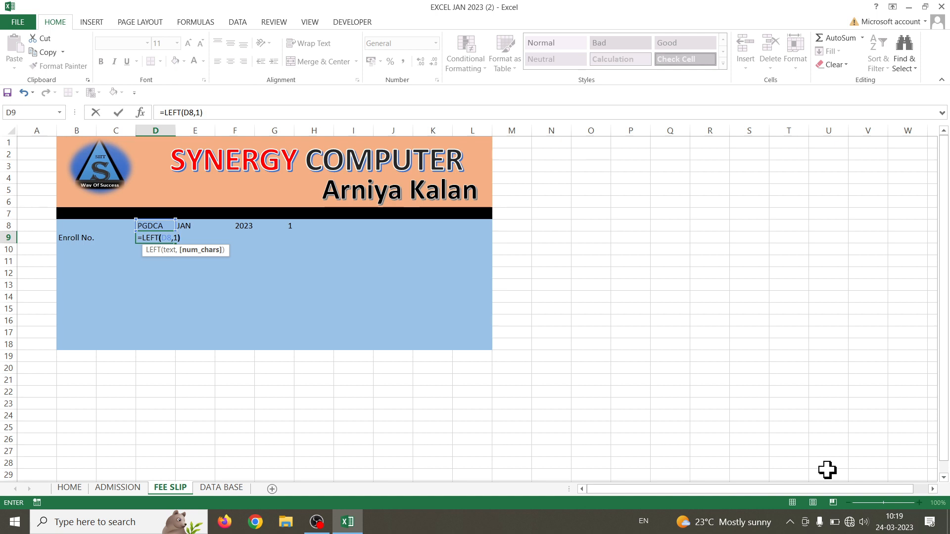
{"action": "type", "text": ")"}
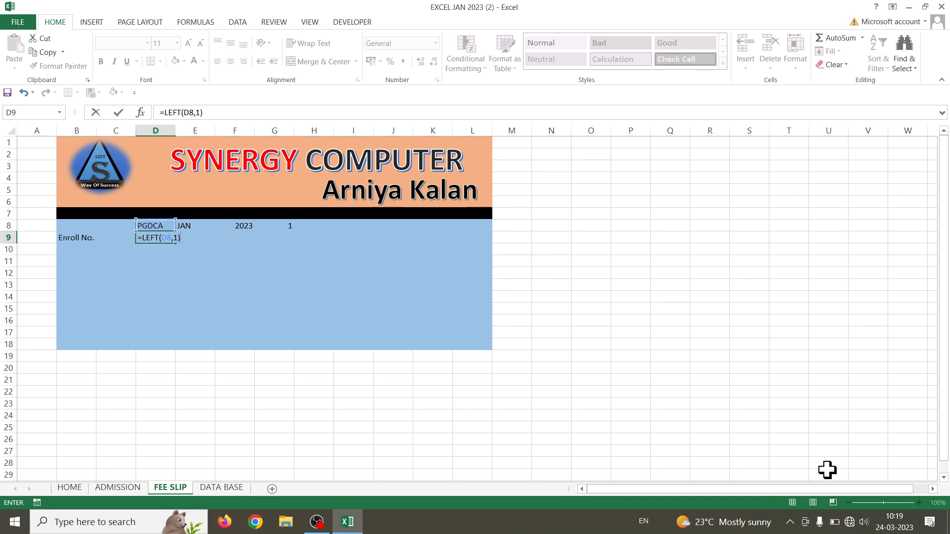
{"action": "type", "text": "&"}
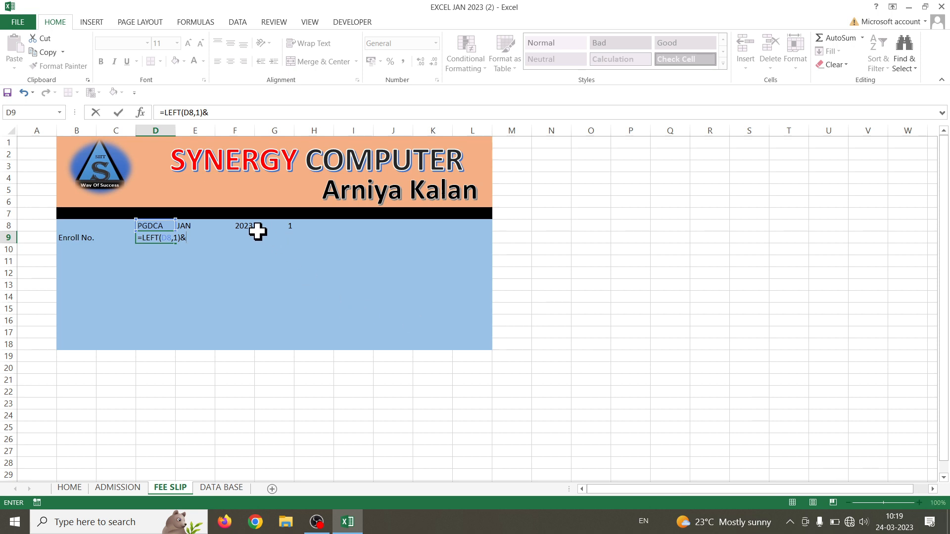
{"action": "type", "text": "RI"}
{"action": "left_click", "coordinate": [240, 226]}
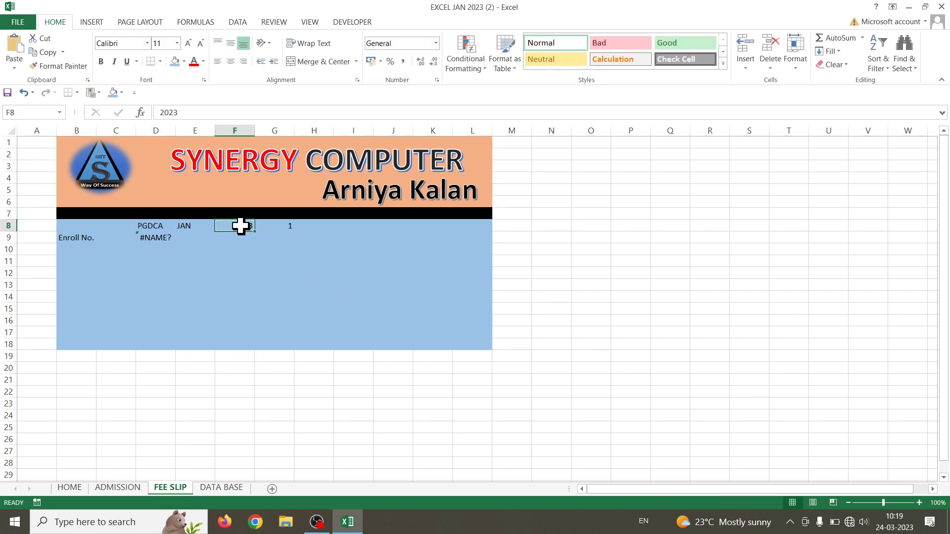
Extend the formula to =LEFT(D8,1)&RIGHT(F8,2)&LEFT(E8,1)& and add the G8 reference
{"action": "double_click", "coordinate": [144, 237]}
{"action": "left_click", "coordinate": [197, 237]}
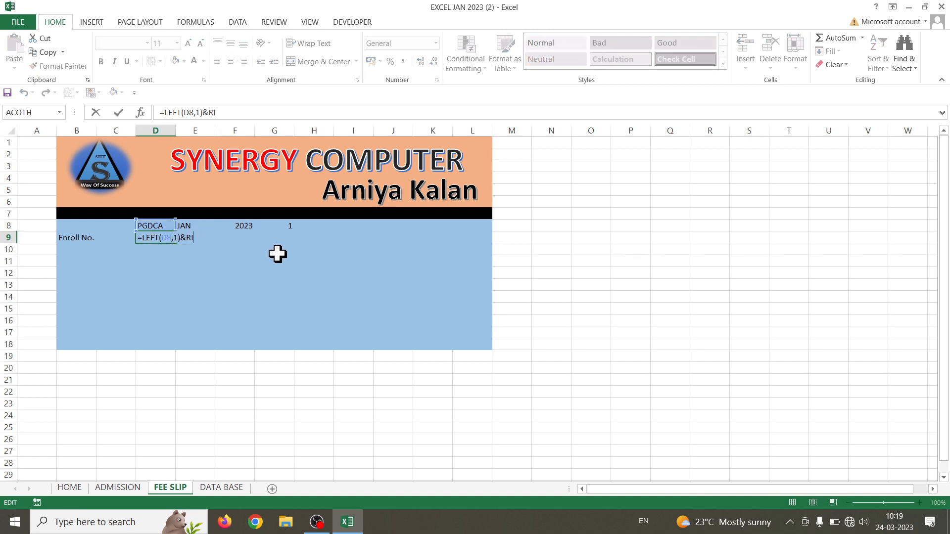
{"action": "key", "text": "BackSpace"}
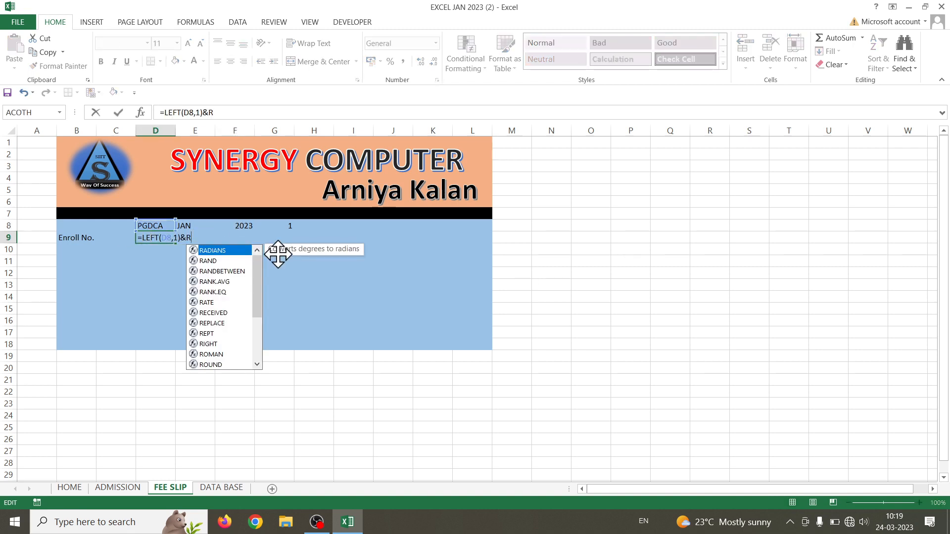
{"action": "type", "text": "I"}
{"action": "key", "text": "Tab"}
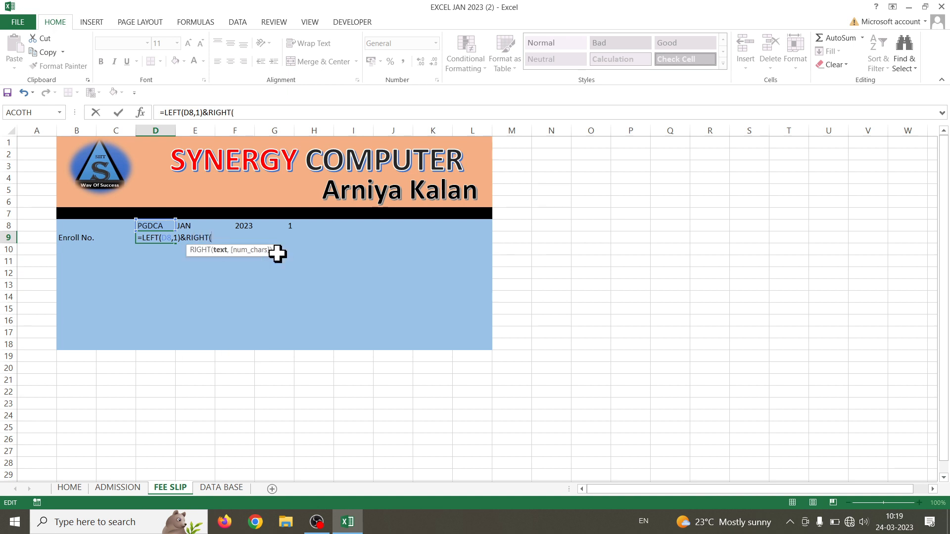
{"action": "left_click", "coordinate": [238, 223]}
{"action": "type", "text": ","}
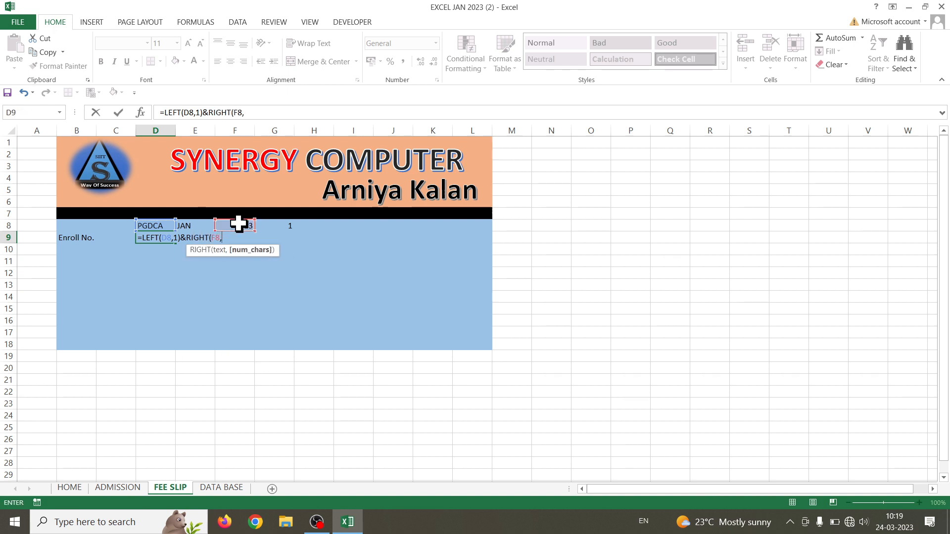
{"action": "type", "text": "2)&"}
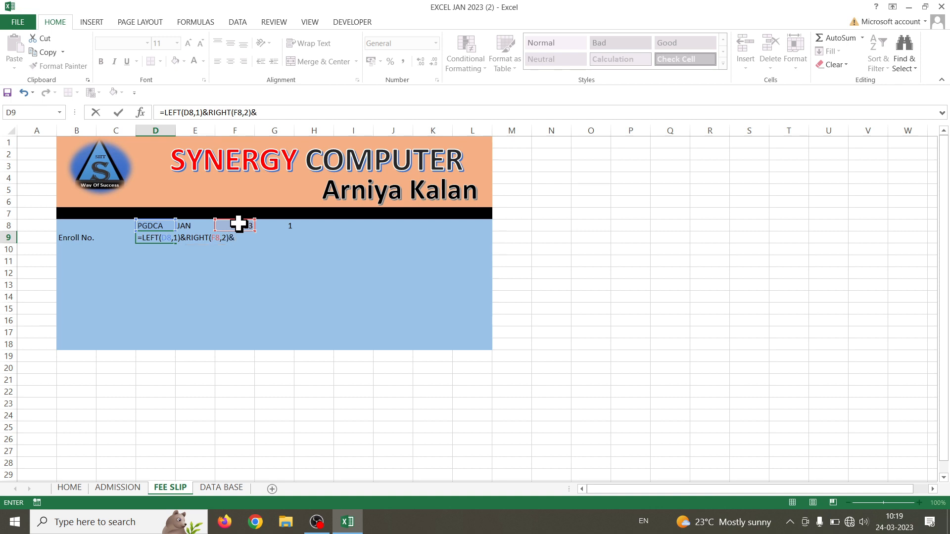
{"action": "type", "text": "LE"}
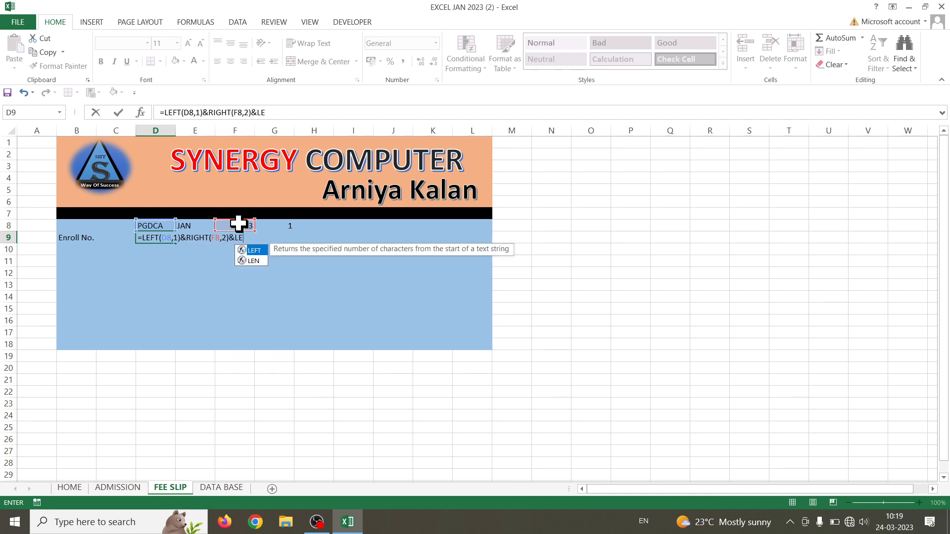
{"action": "key", "text": "Tab"}
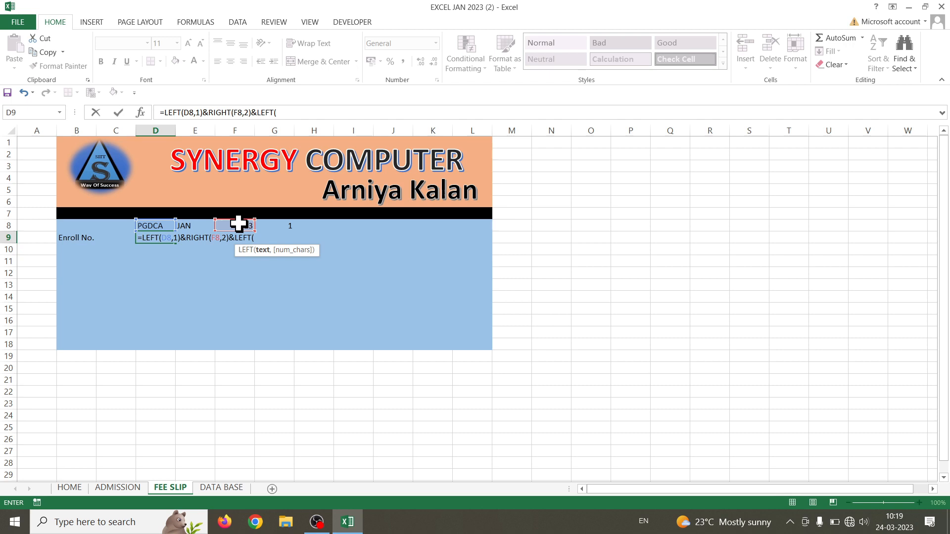
{"action": "left_click", "coordinate": [201, 227]}
{"action": "type", "text": ","}
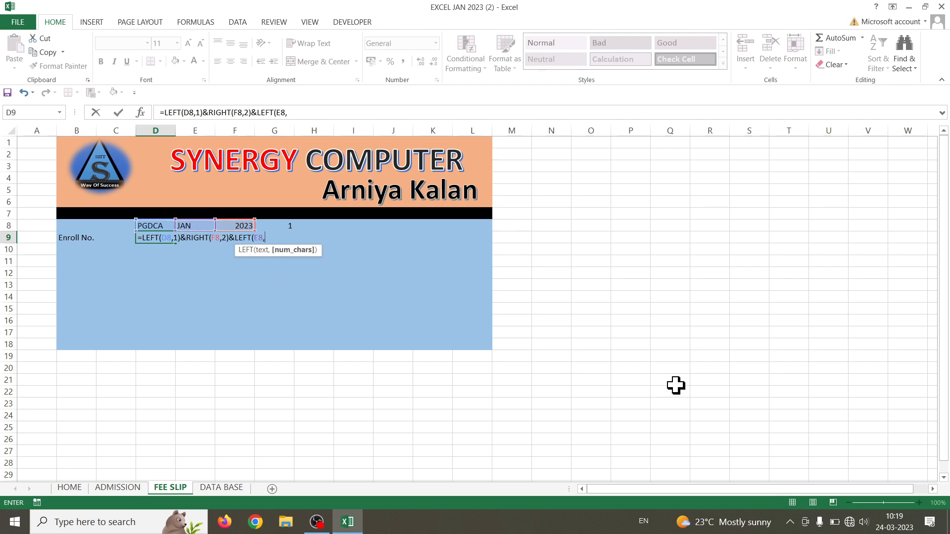
{"action": "type", "text": "1)&"}
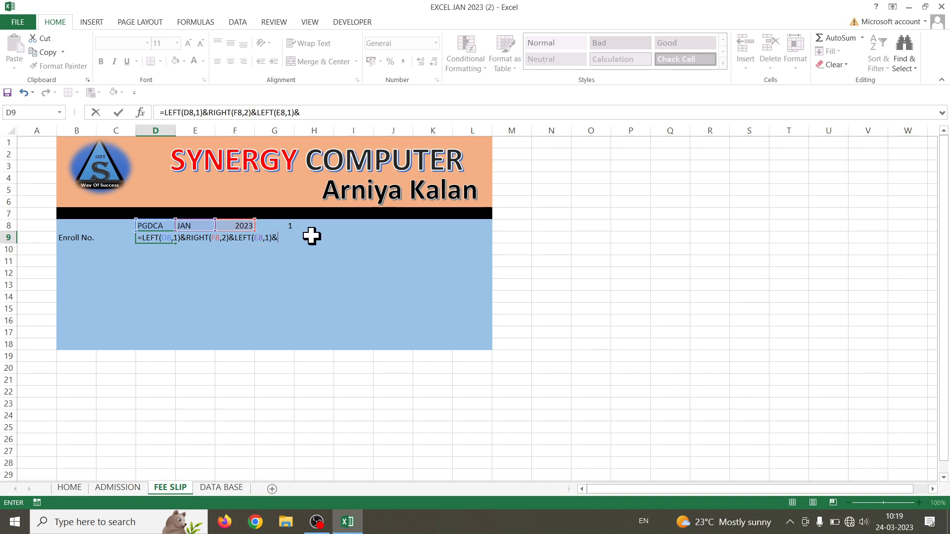
{"action": "left_click", "coordinate": [286, 225]}
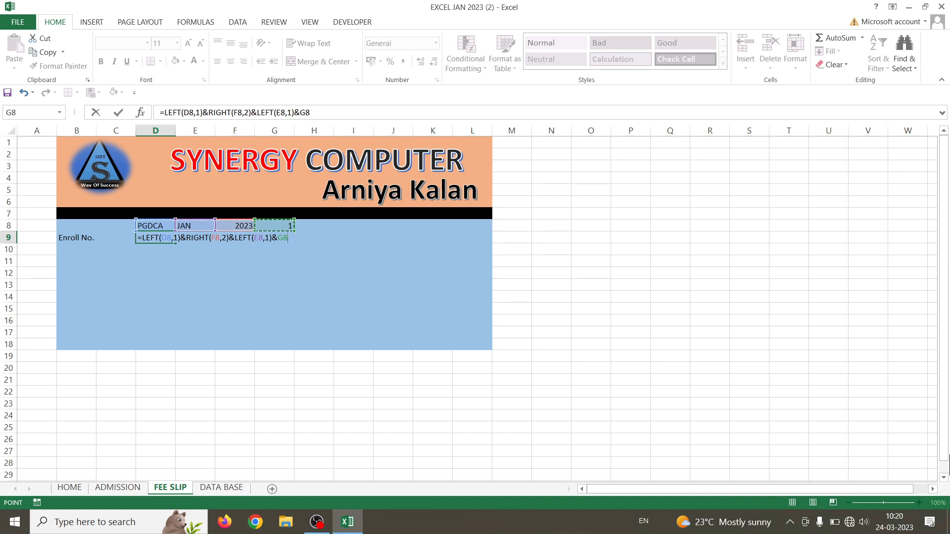
Enter the formula, then change LEFT(E8,1) to LEFT(E8,2) so D9 reads P23JA1
{"action": "key", "text": "Return"}
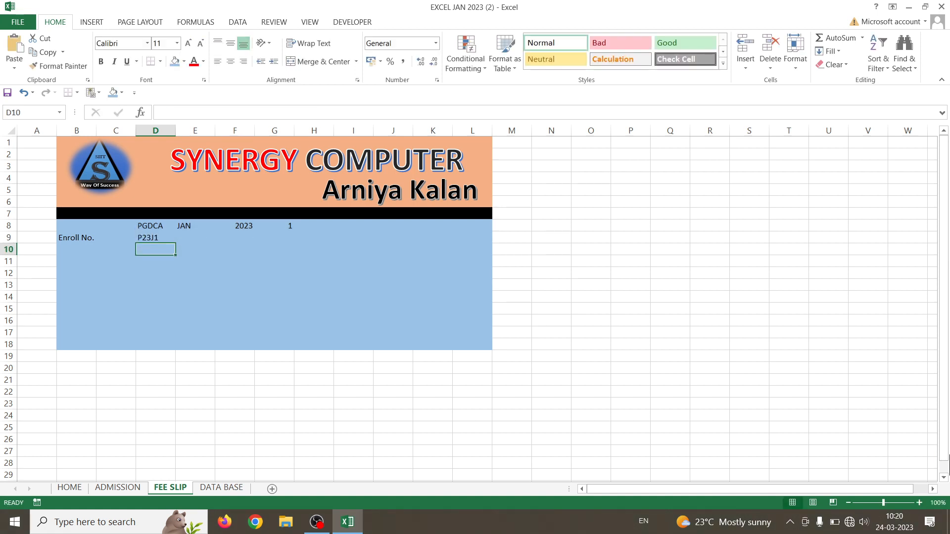
{"action": "left_click", "coordinate": [168, 238]}
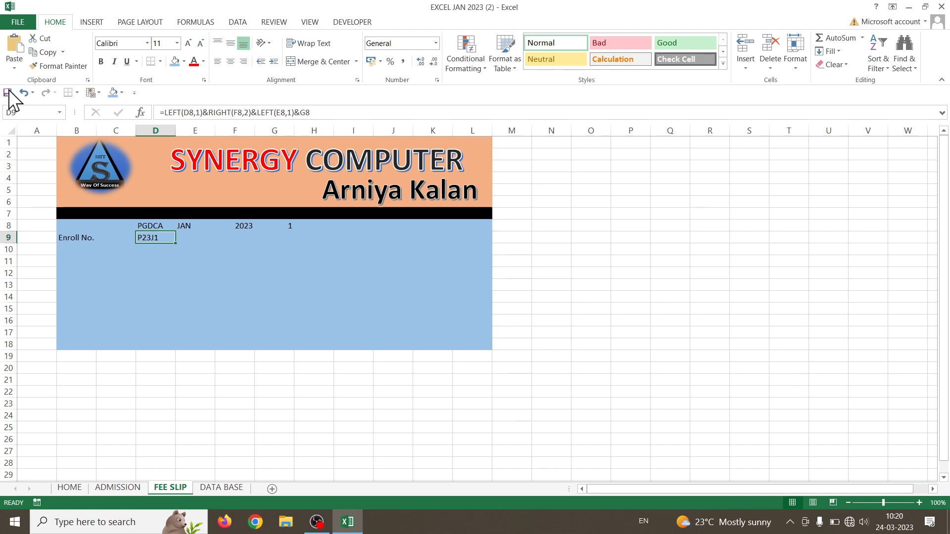
{"action": "double_click", "coordinate": [154, 237]}
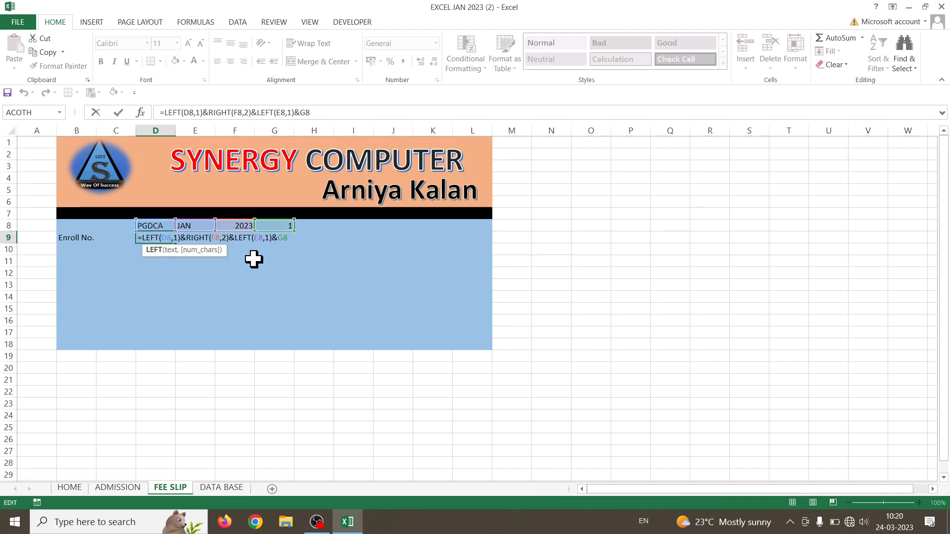
{"action": "left_click", "coordinate": [270, 238]}
{"action": "key", "text": "BackSpace"}
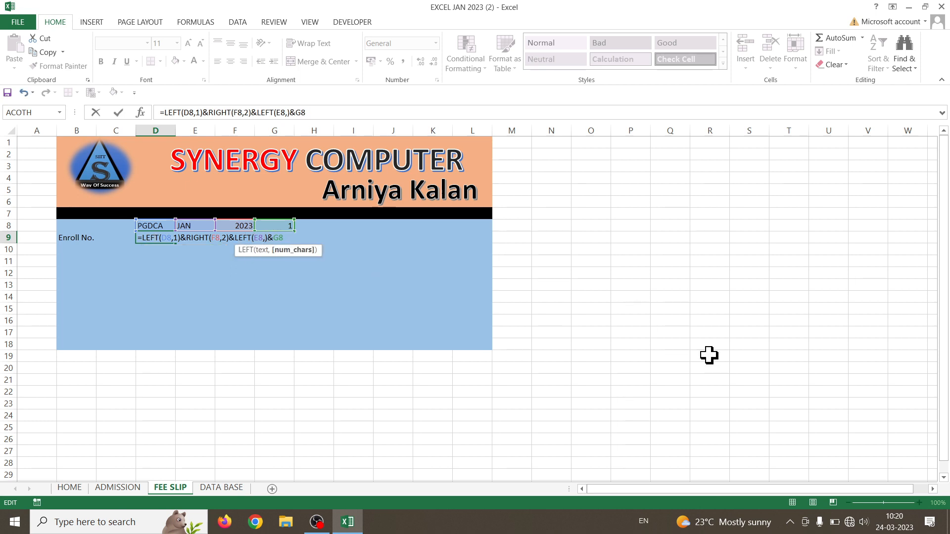
{"action": "type", "text": "2"}
{"action": "key", "text": "Return"}
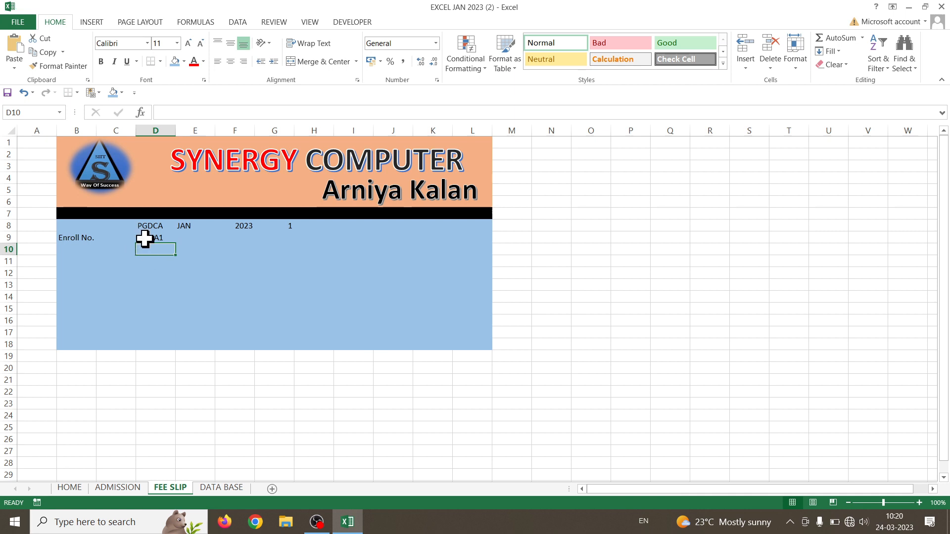
{"action": "left_click", "coordinate": [144, 239]}
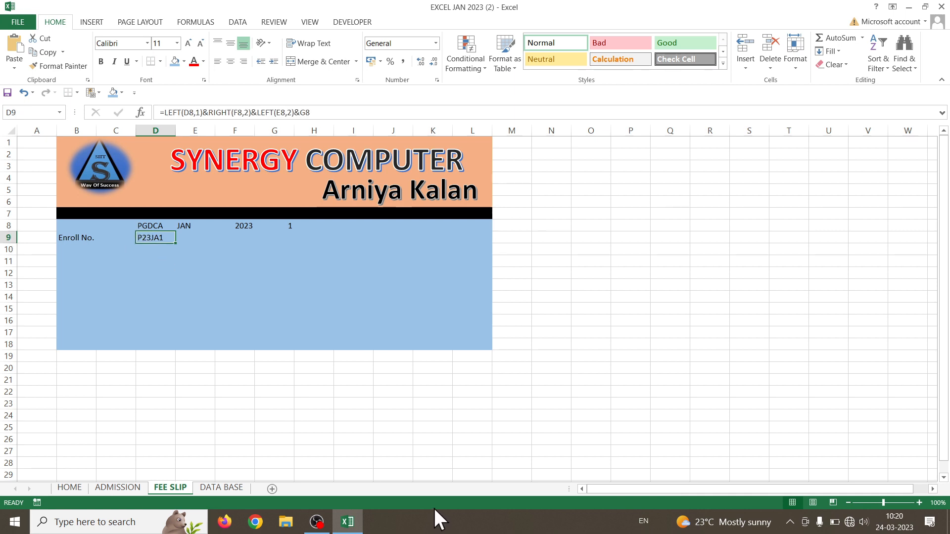